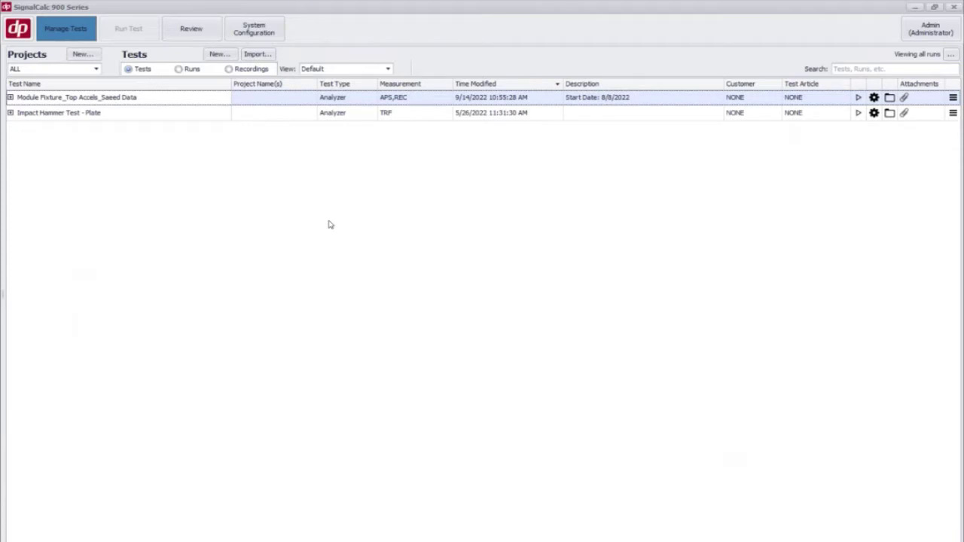
Step: Open Run 00001 of Impact Hammer Test - Plate for review and bring up the Transfer Function graph's attributes
left_click(10, 113)
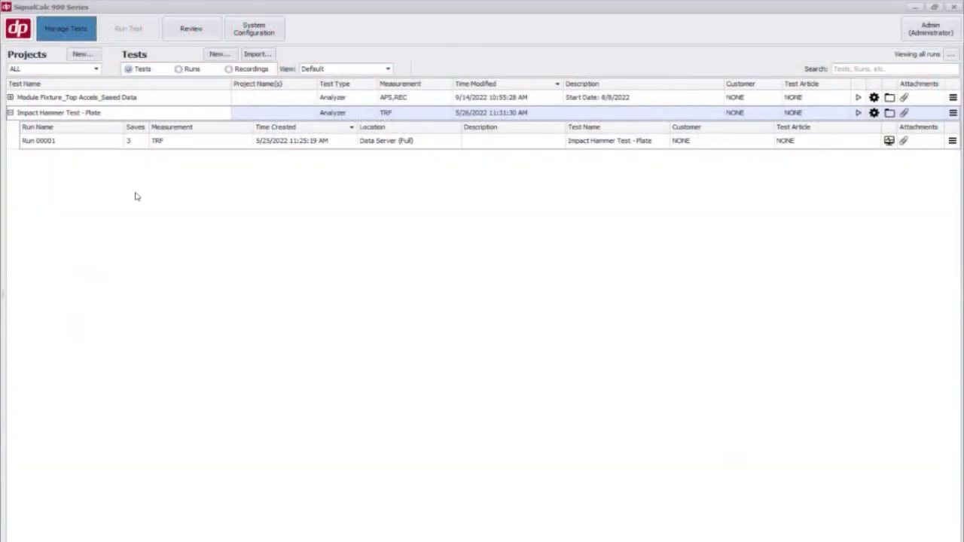
mouse_move(48, 144)
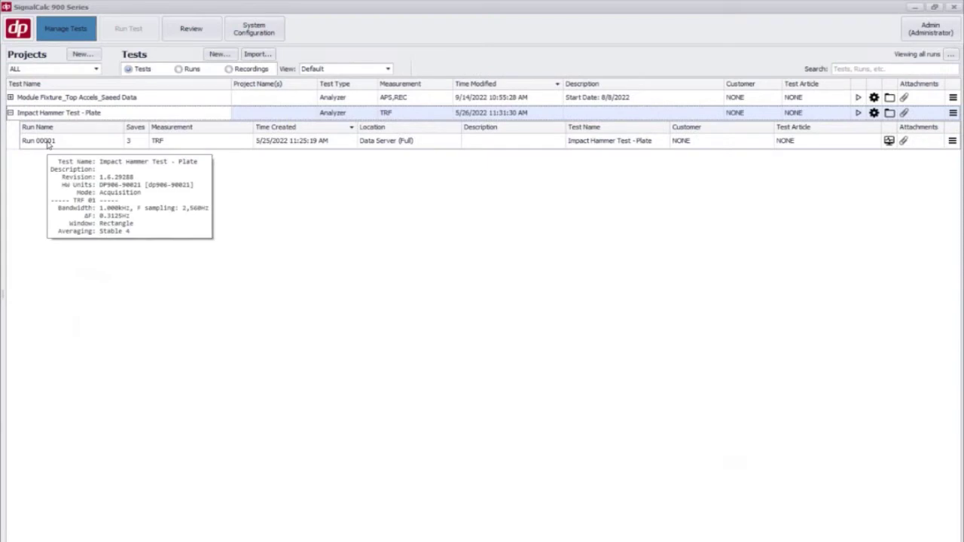
double_click(48, 142)
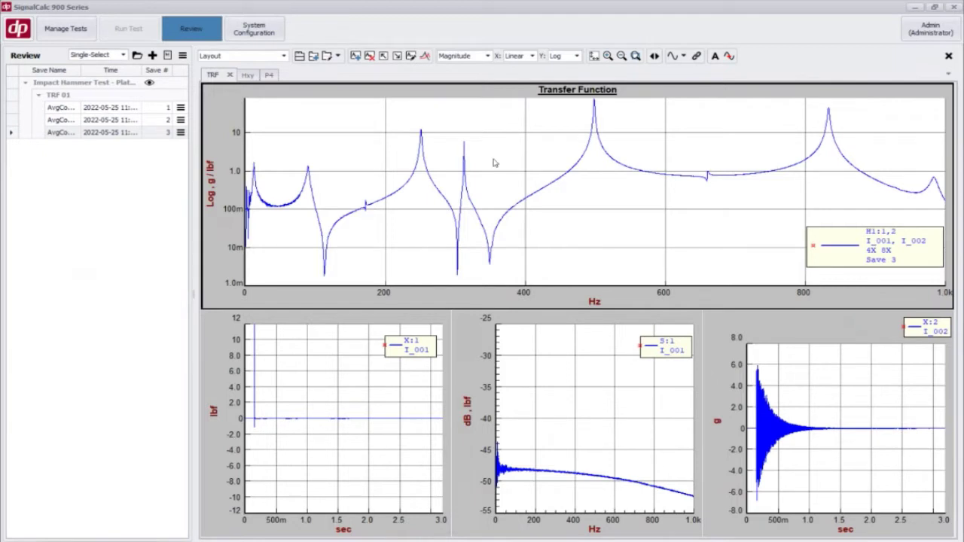
right_click(641, 152)
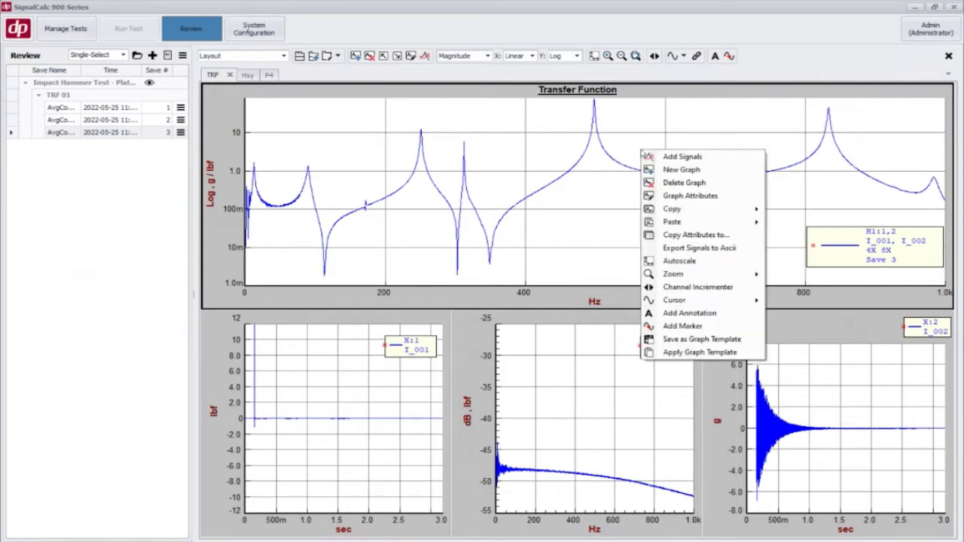
left_click(671, 198)
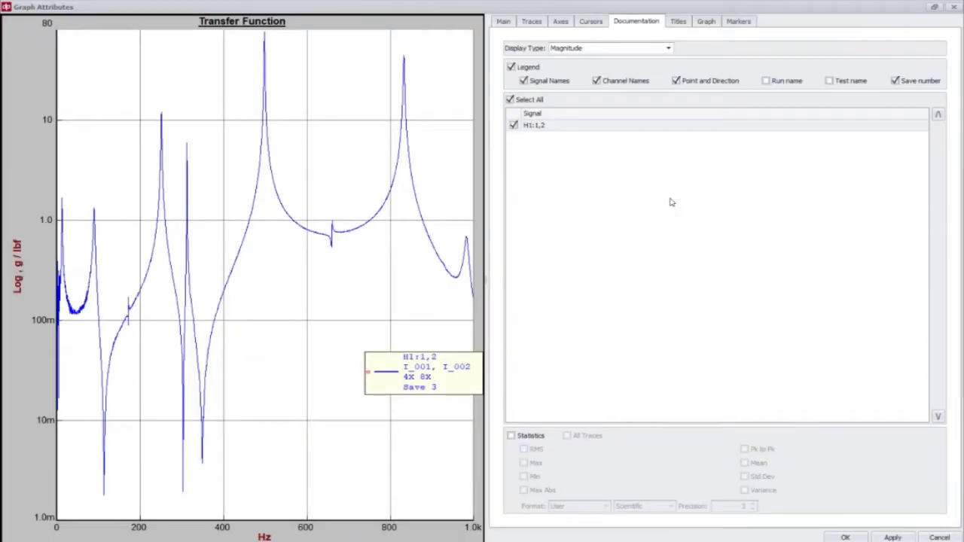
Step: Look through the graph's attribute categories: Main, Traces, Axes, Cursors, Documentation, Titles, Graph and Markers
left_click(503, 22)
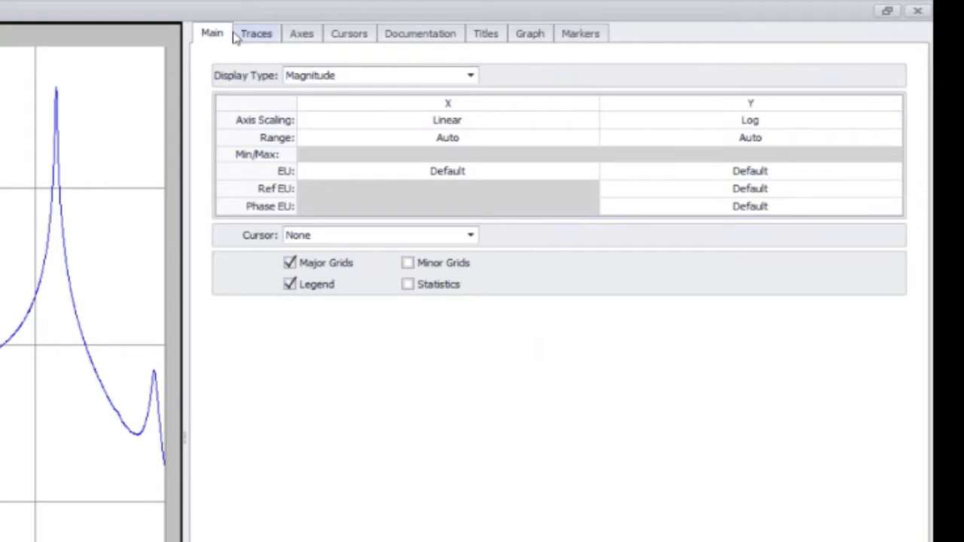
left_click(265, 39)
left_click(309, 41)
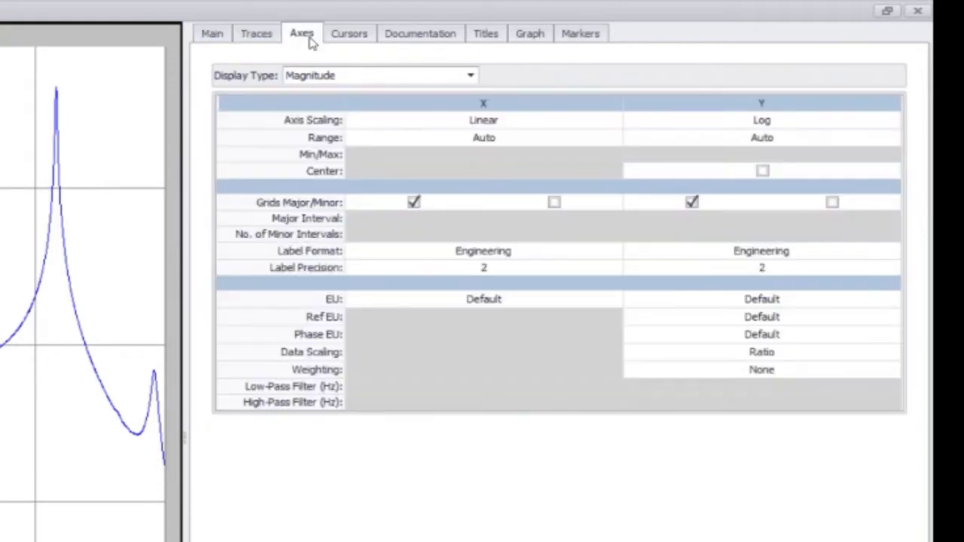
left_click(354, 38)
left_click(398, 39)
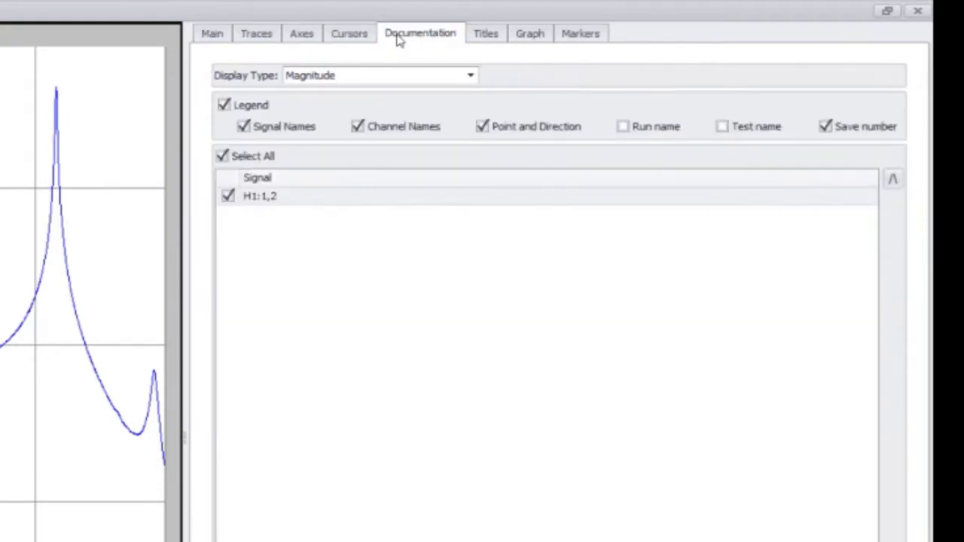
left_click(502, 38)
left_click(529, 37)
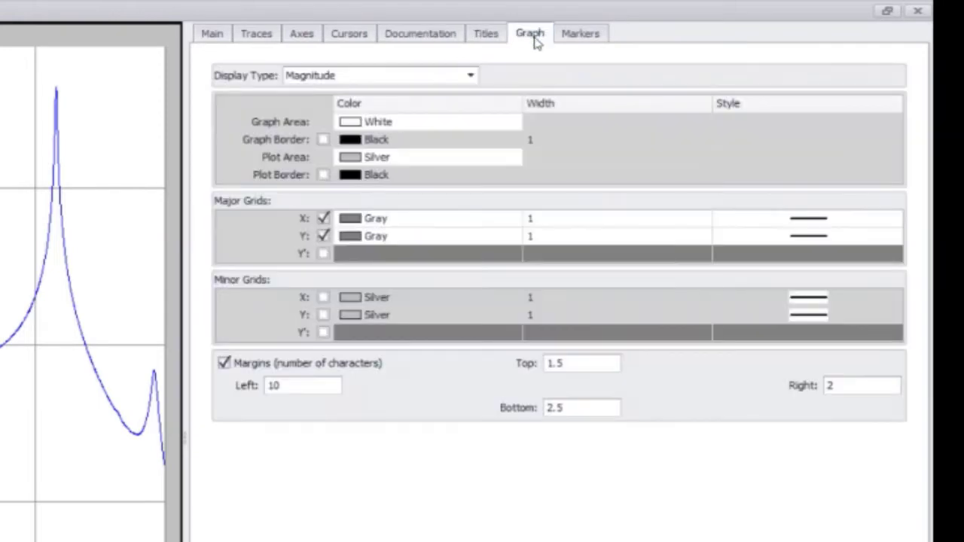
left_click(585, 36)
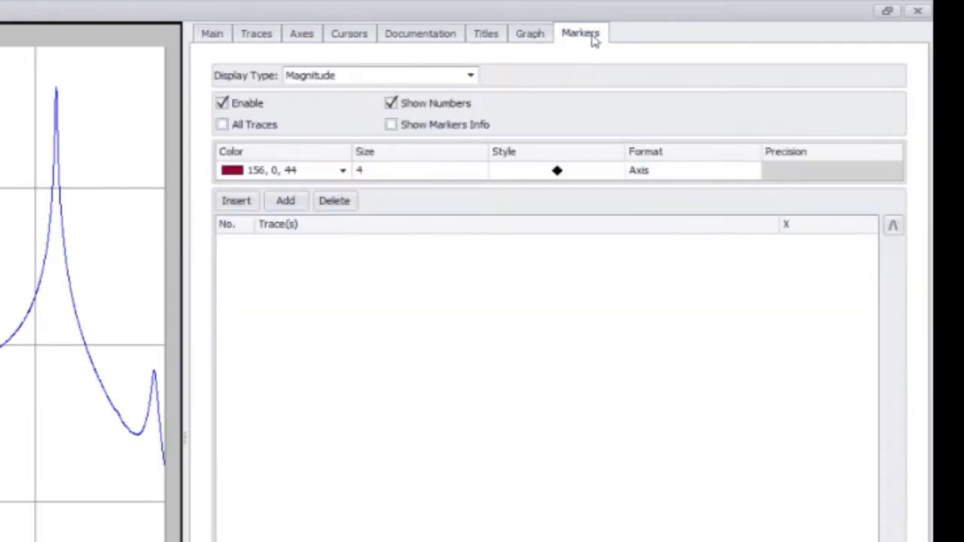
Step: Try the Phase, Mag-Phase and Mag-Phase (Super Imposed) display types on the Transfer Function graph
left_click(208, 35)
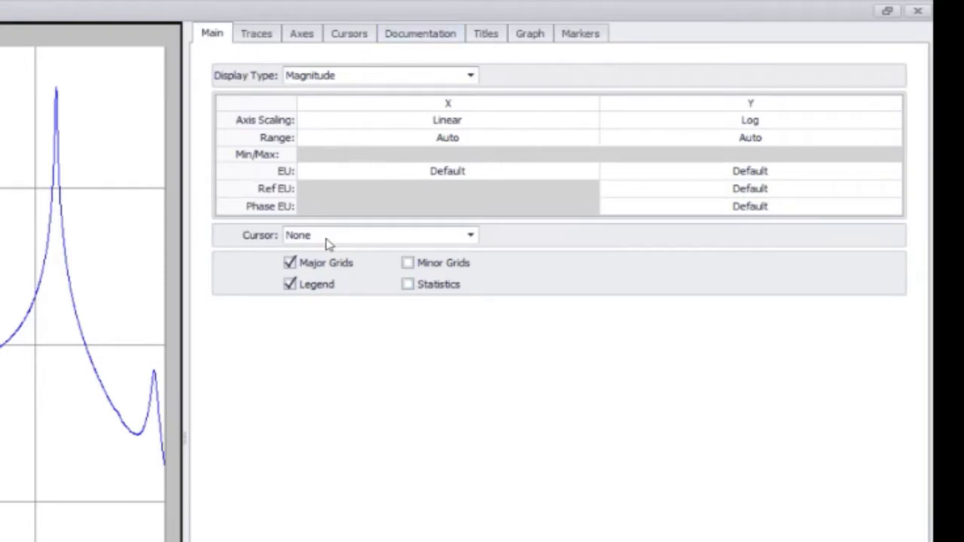
left_click(337, 81)
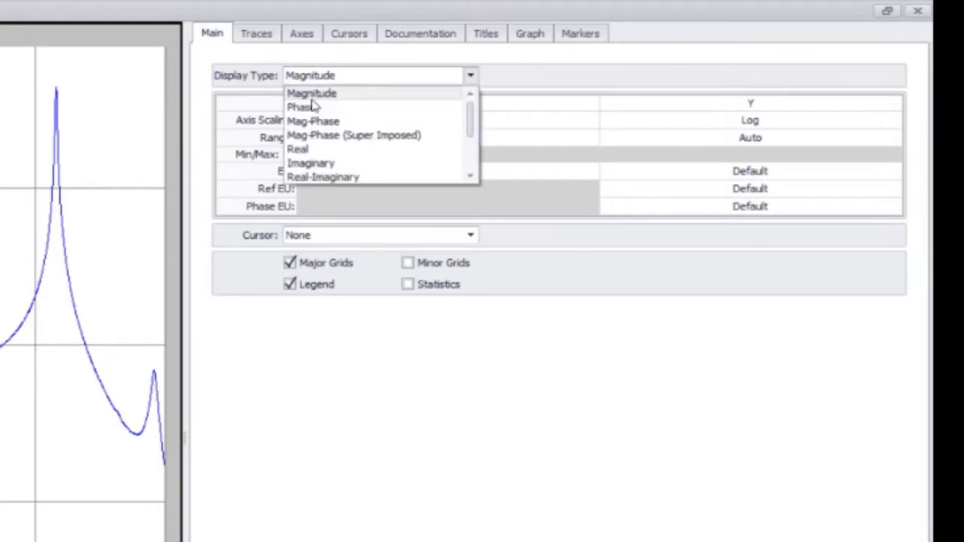
left_click(312, 107)
left_click(342, 81)
left_click(313, 121)
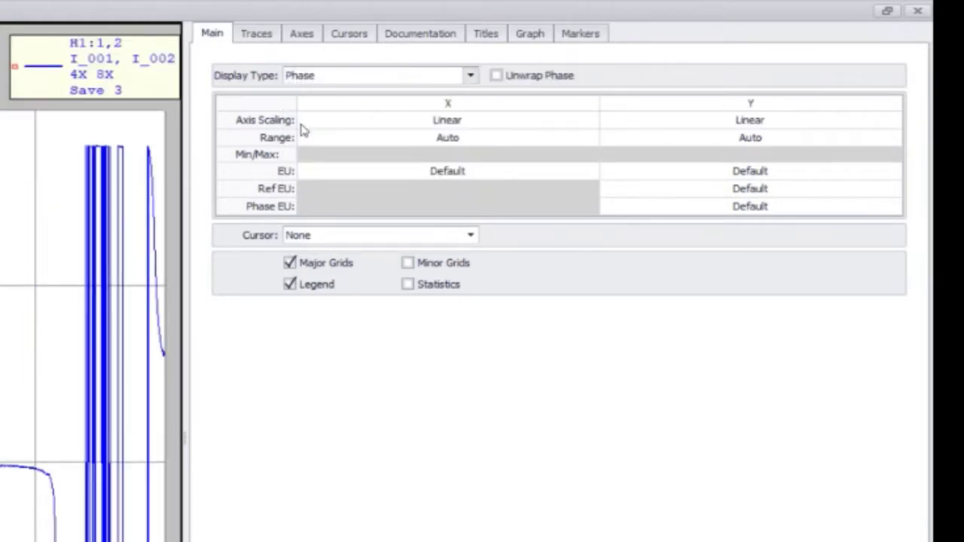
left_click(366, 80)
left_click(315, 135)
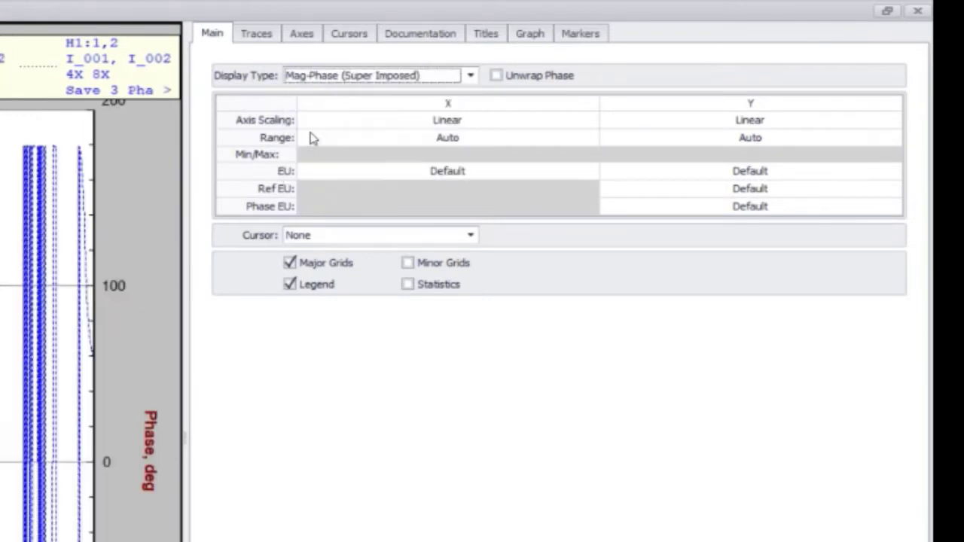
Step: Try the Real, Imaginary and Real-Imaginary display types on the Transfer Function graph
left_click(399, 76)
left_click(298, 149)
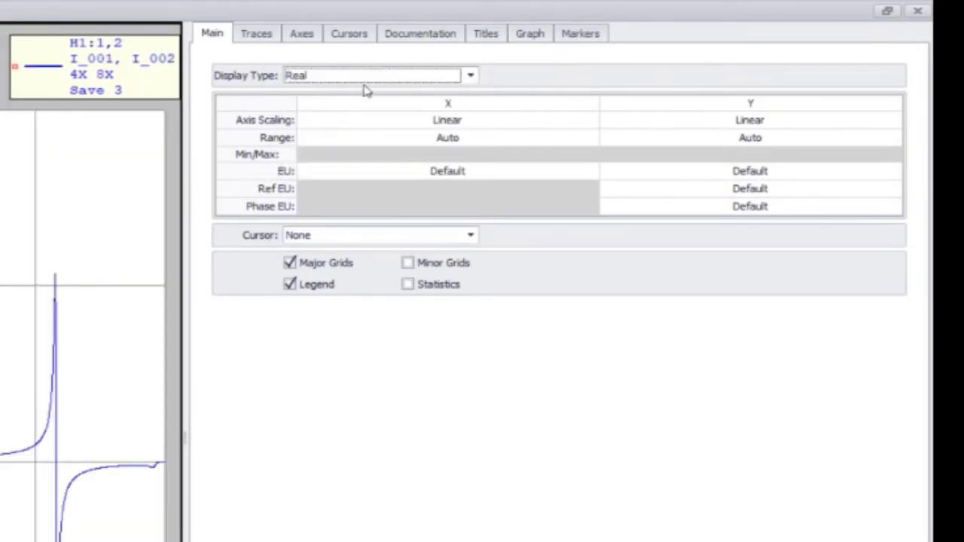
left_click(365, 78)
left_click(312, 162)
left_click(381, 88)
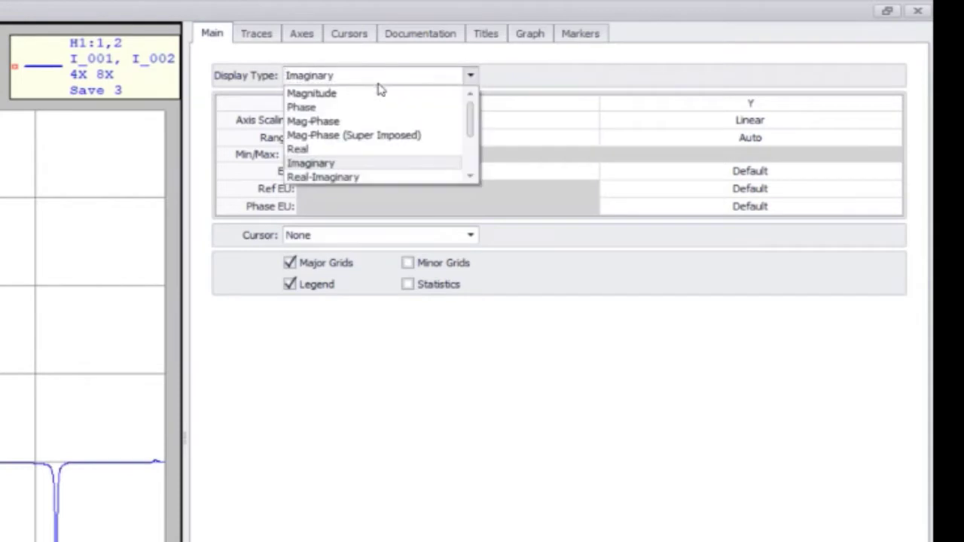
left_click(326, 178)
Step: Set the graph's display type back to Magnitude and its Y-axis scaling to Log
left_click(394, 79)
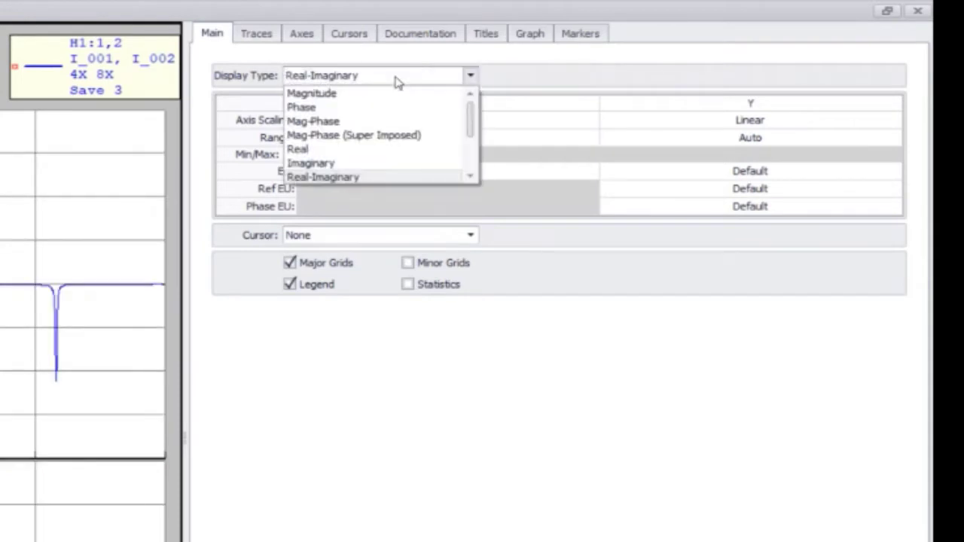
left_click(352, 94)
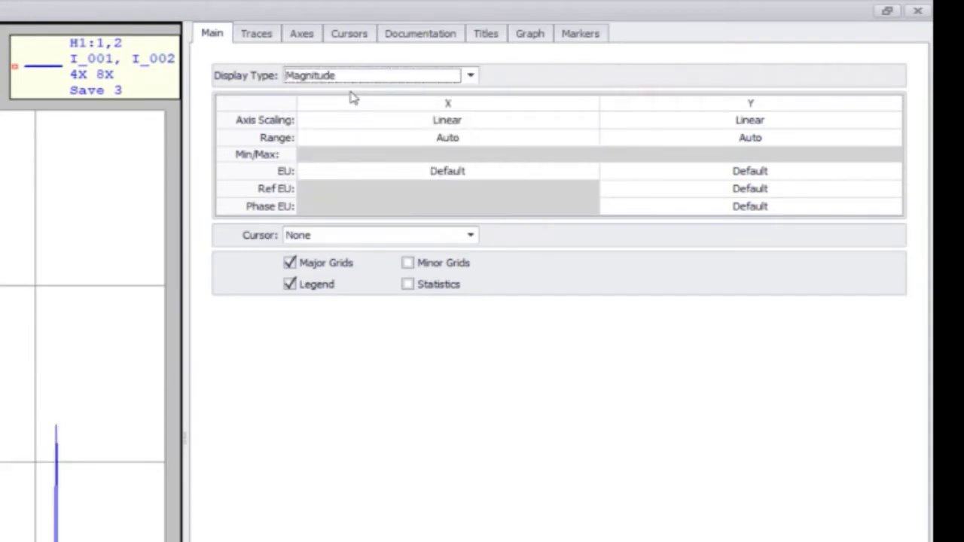
left_click(748, 122)
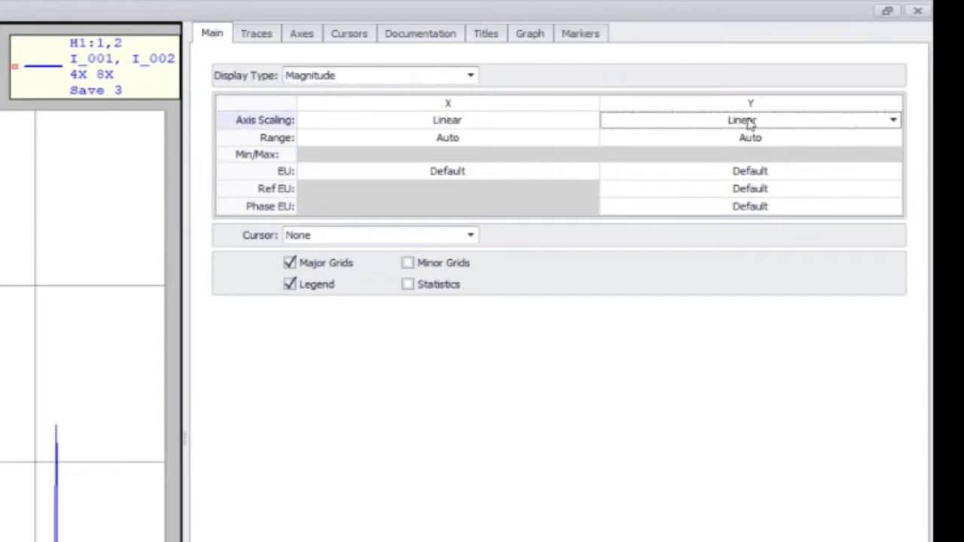
left_click(749, 122)
left_click(623, 151)
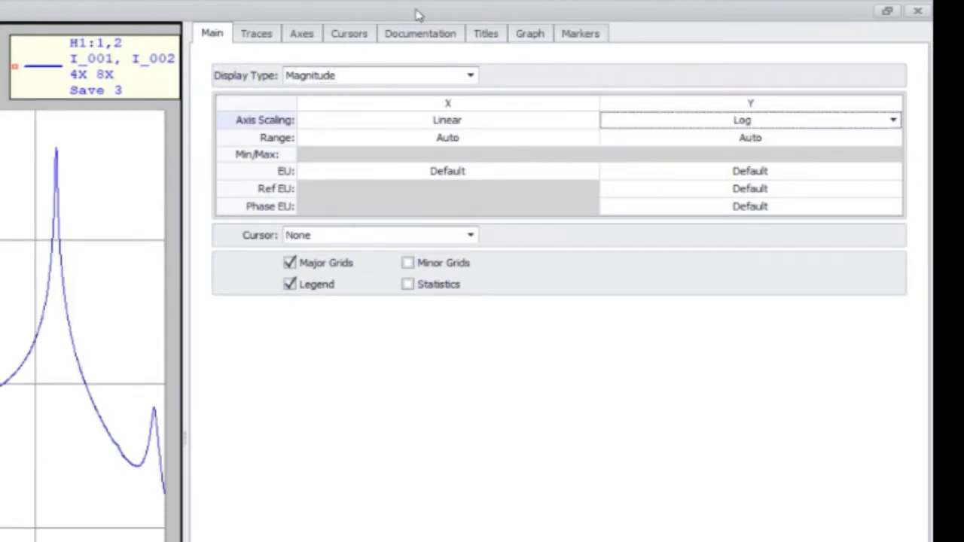
Step: Set the X-axis range to Fixed with a maximum of 600
left_click(301, 34)
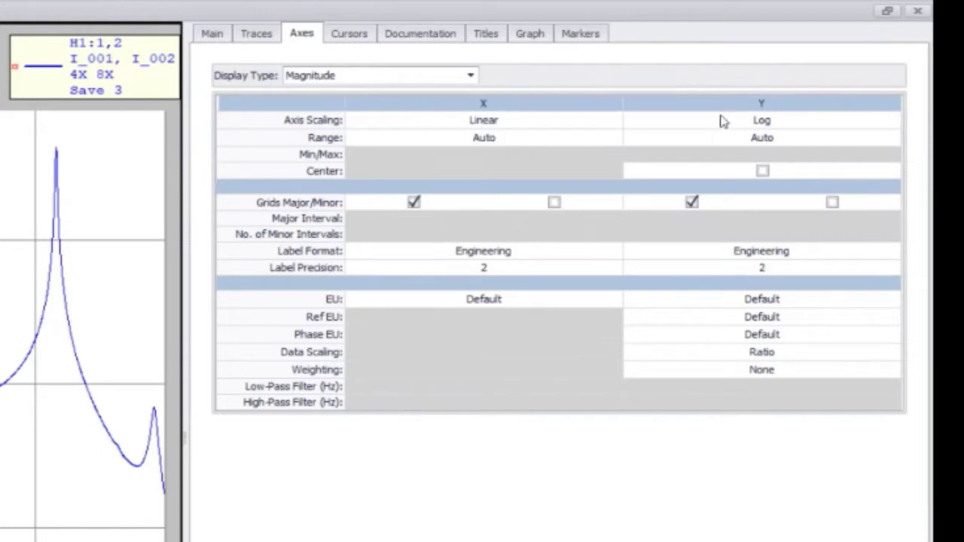
left_click(497, 138)
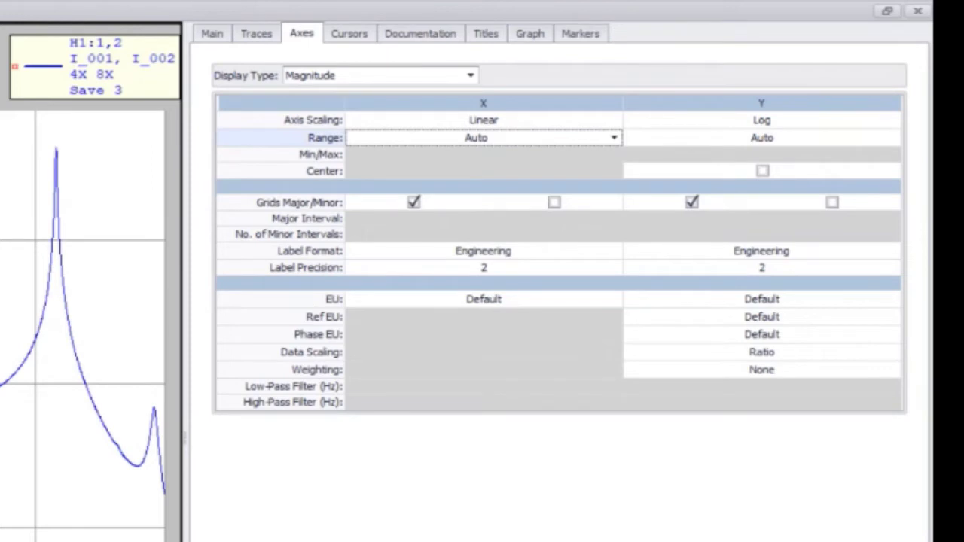
left_click(497, 141)
left_click(364, 182)
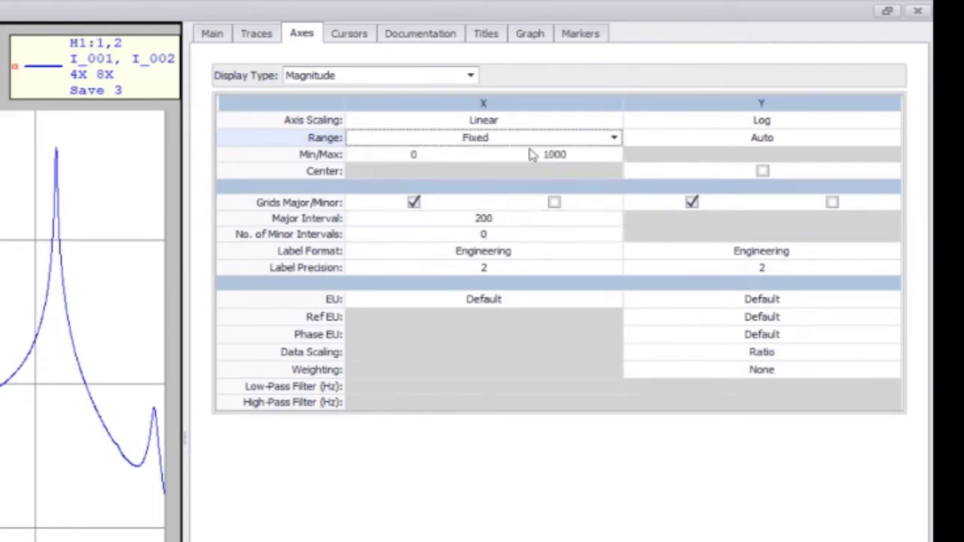
left_click(577, 155)
left_click_drag(577, 155, 522, 156)
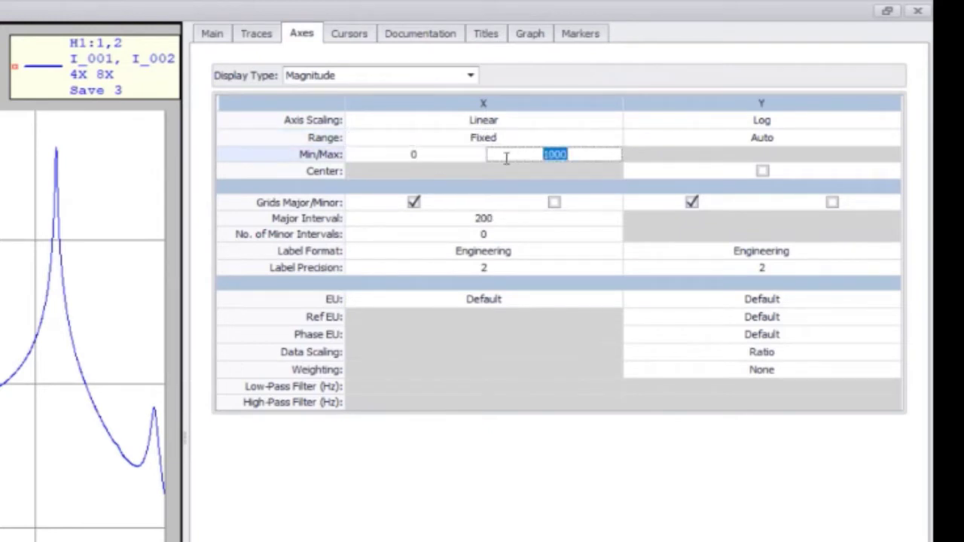
type("600")
key("Return")
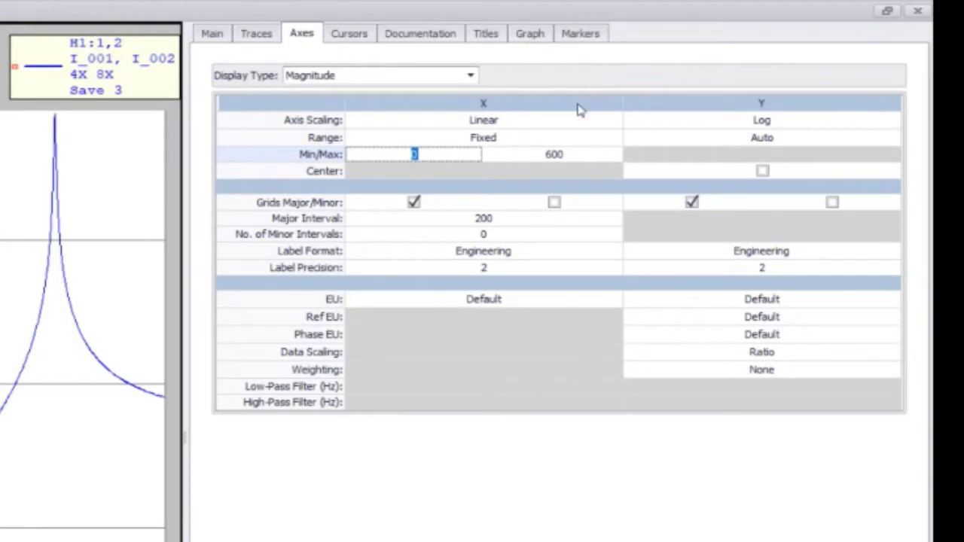
Step: Return the X-axis range to Auto and enable minor grids on both the X and Y axes
left_click(559, 143)
left_click(549, 142)
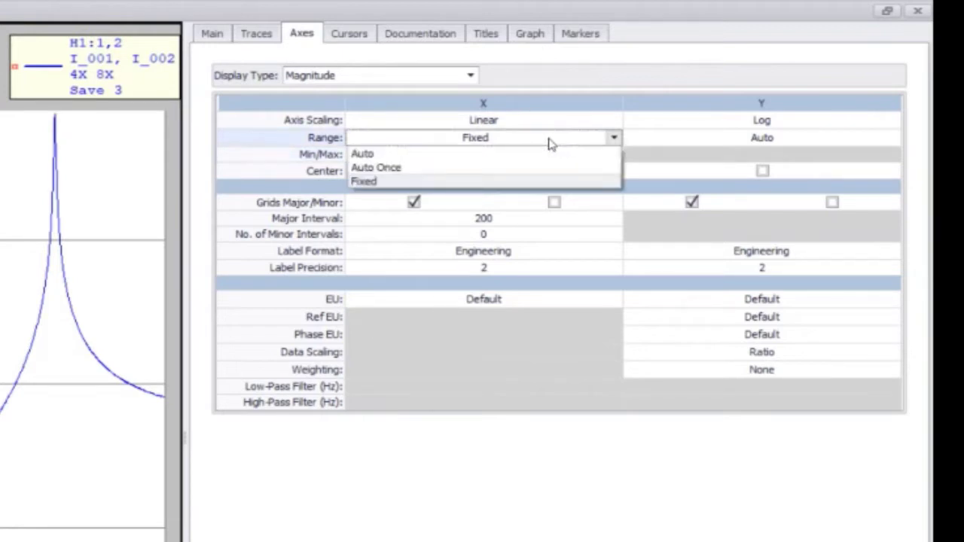
left_click(363, 155)
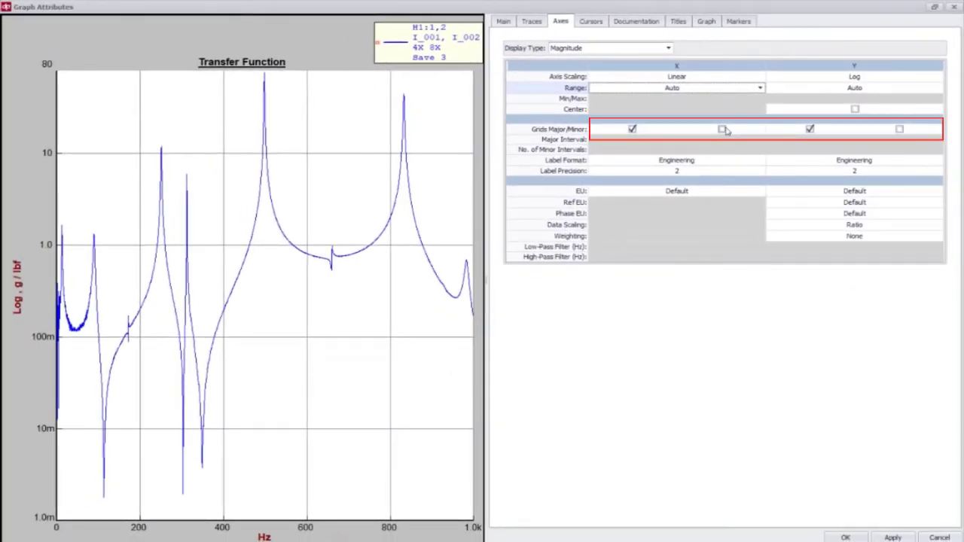
left_click(722, 130)
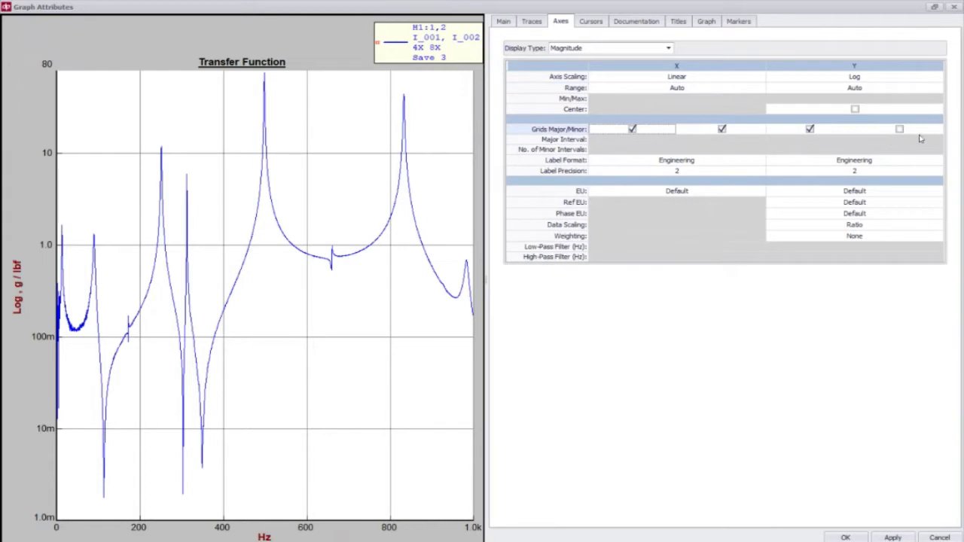
left_click(900, 130)
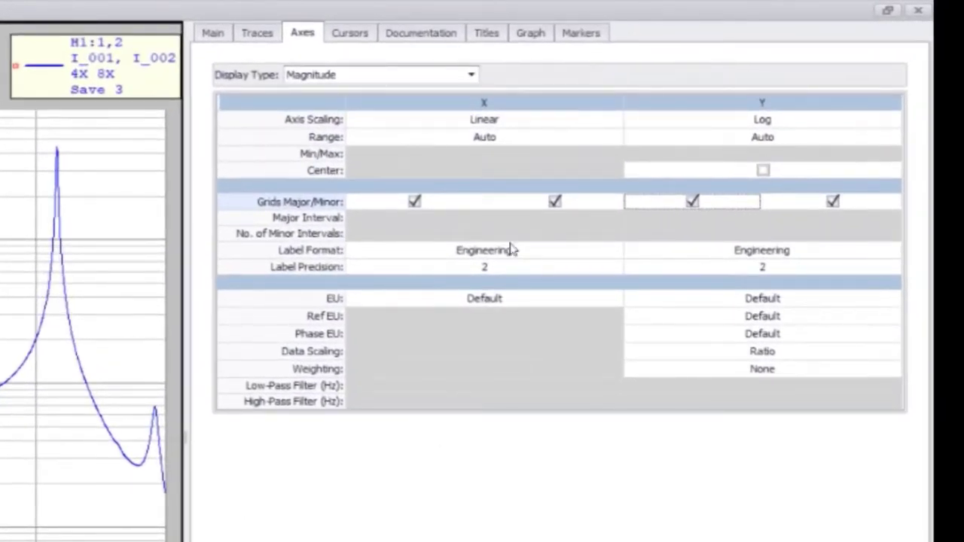
Step: Compare the Decimal and Scientific label formats on the Y axis, finishing with Decimal
left_click(531, 258)
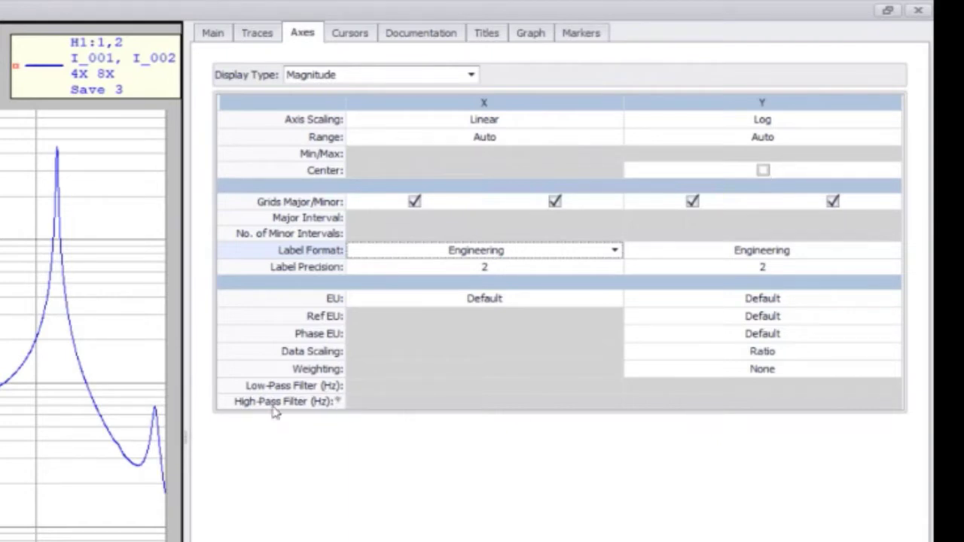
left_click(718, 253)
left_click(717, 254)
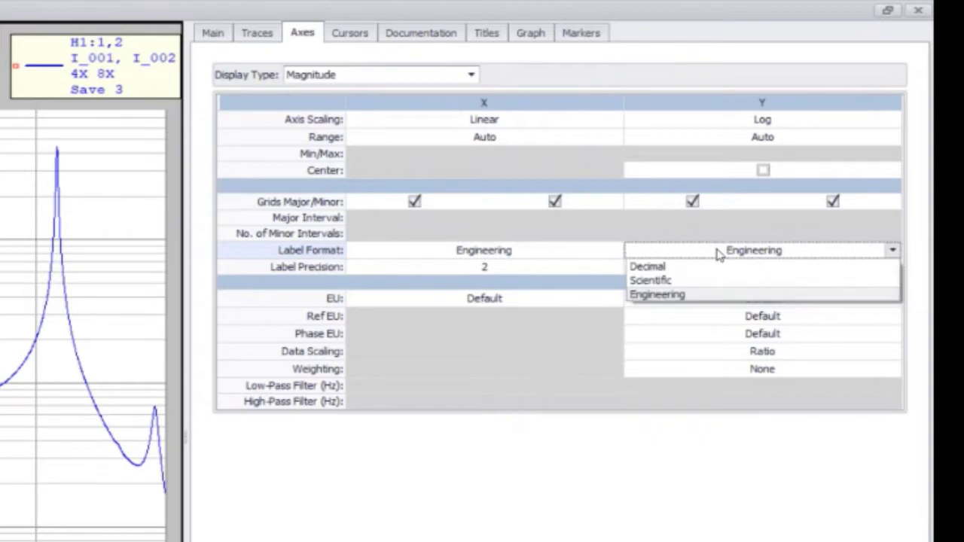
left_click(659, 268)
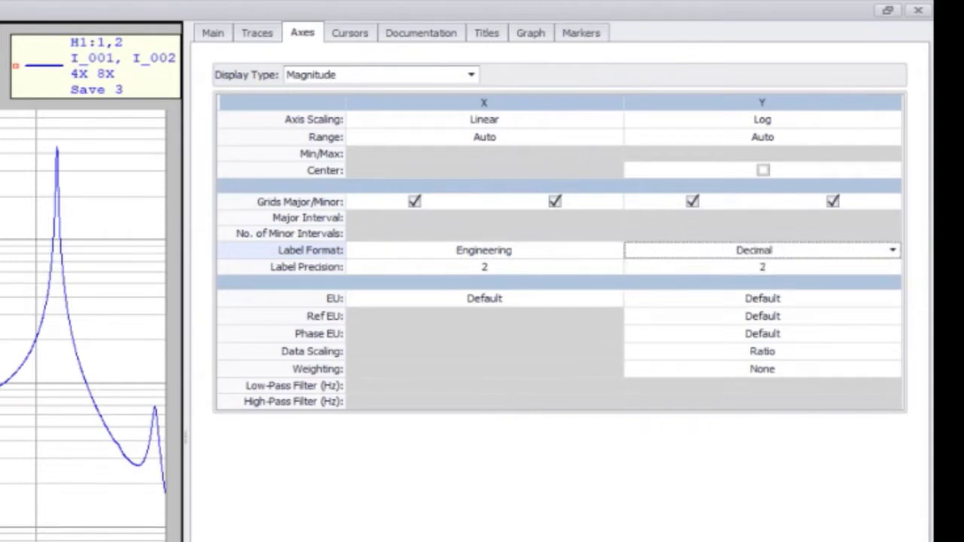
left_click(719, 256)
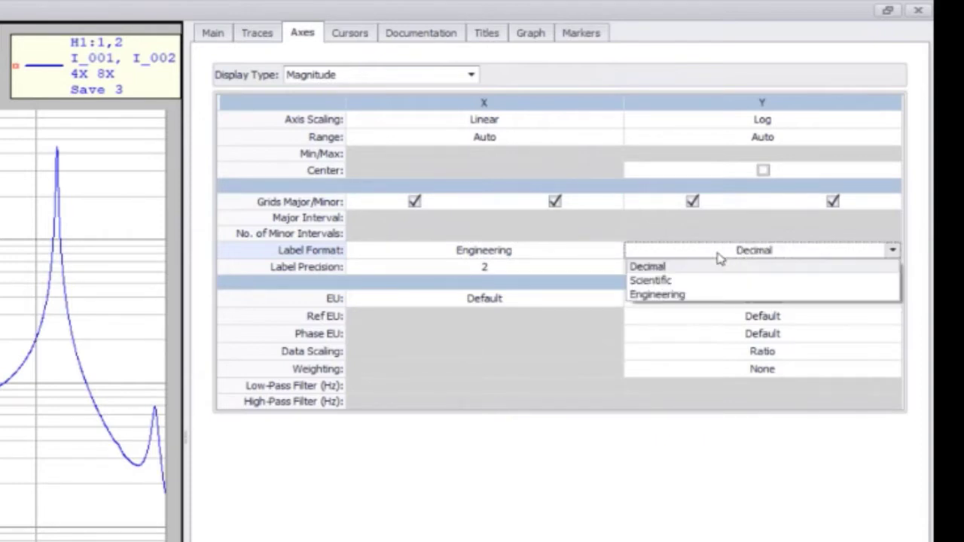
left_click(663, 280)
left_click(732, 249)
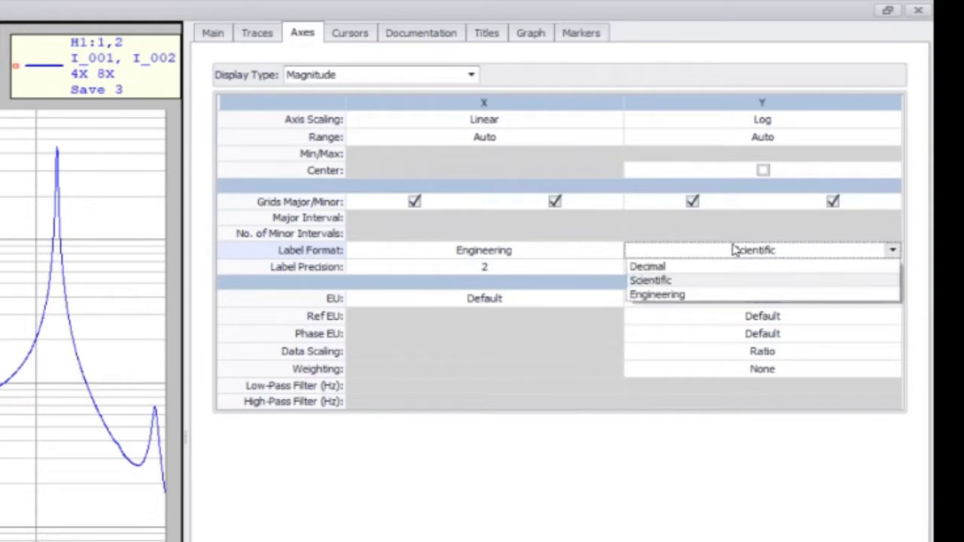
left_click(671, 267)
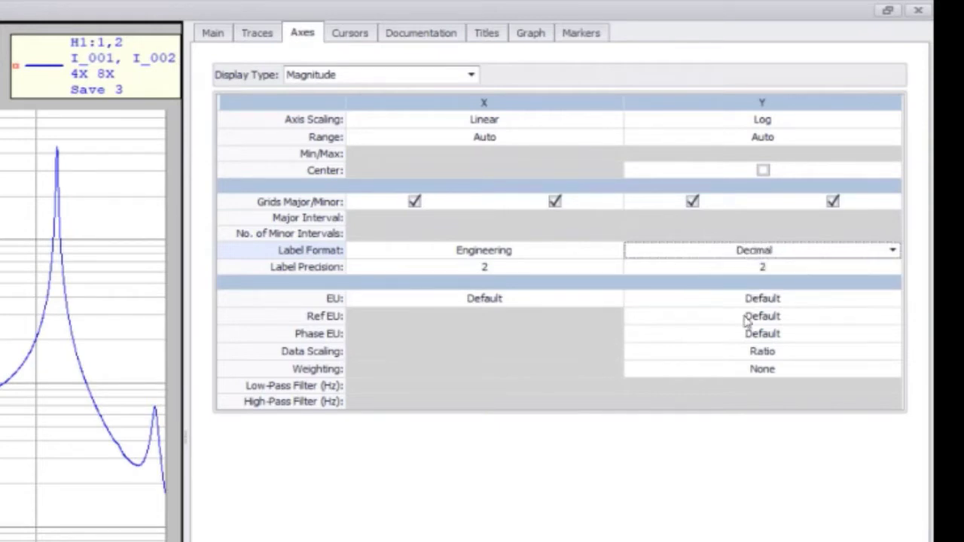
Step: Try adjusting the Y-axis label precision up and down, finishing at 2
left_click(784, 270)
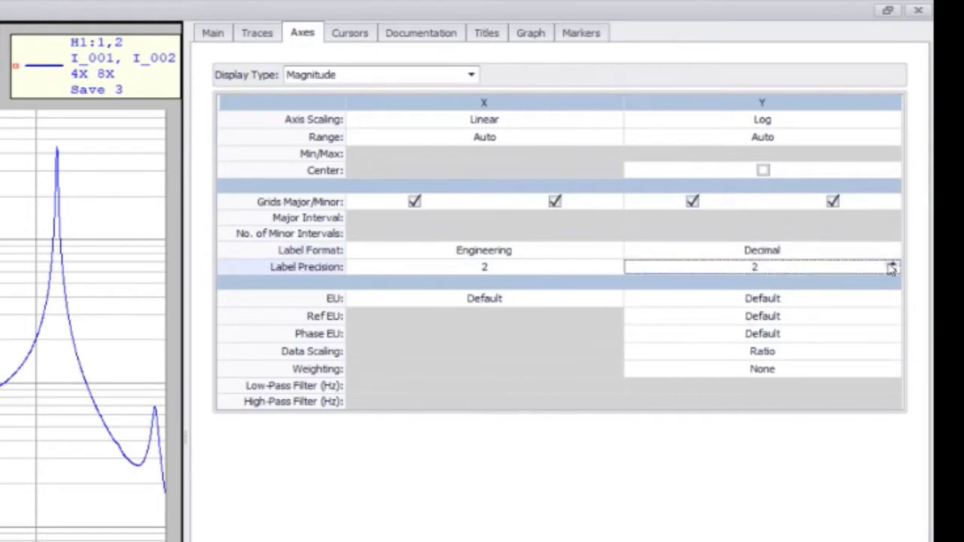
left_click(890, 266)
left_click(893, 273)
left_click(892, 264)
Step: Compare Hz, order (freq), rad/s and RPM as the X-axis engineering unit, finishing with Hz
left_click(526, 300)
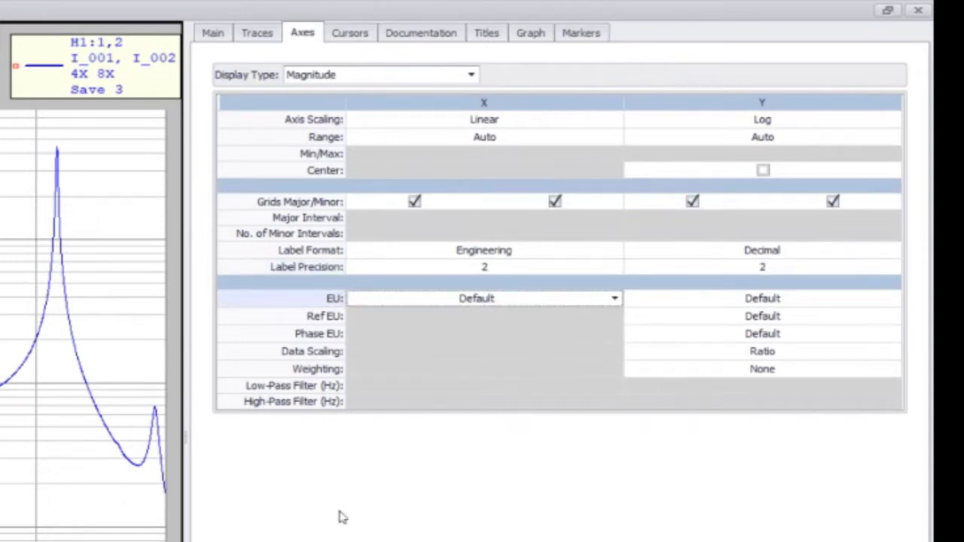
left_click(461, 299)
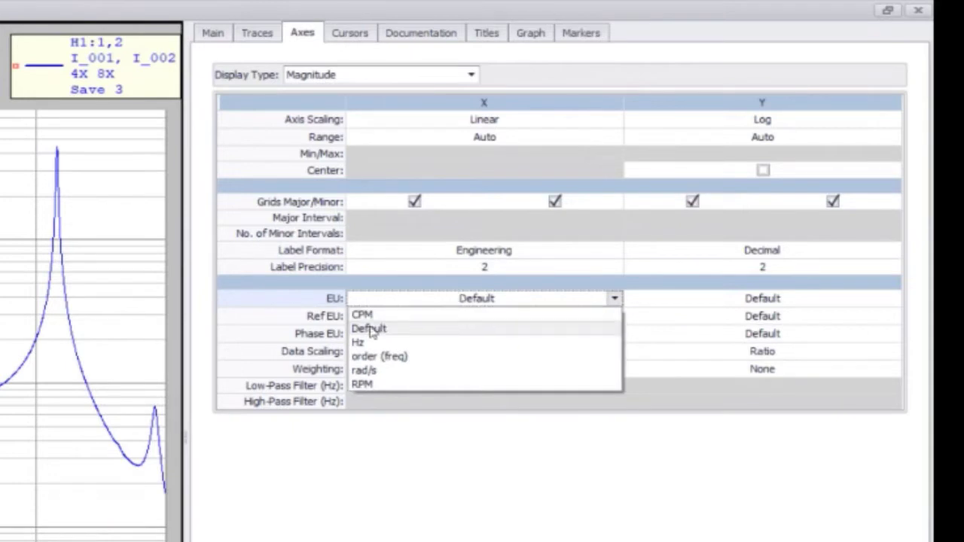
left_click(359, 342)
left_click(461, 298)
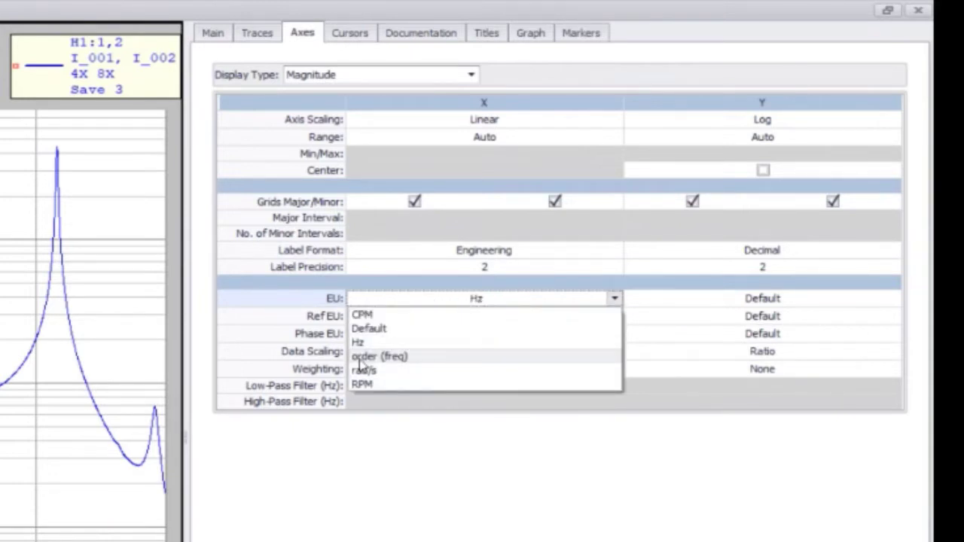
left_click(360, 360)
left_click(490, 301)
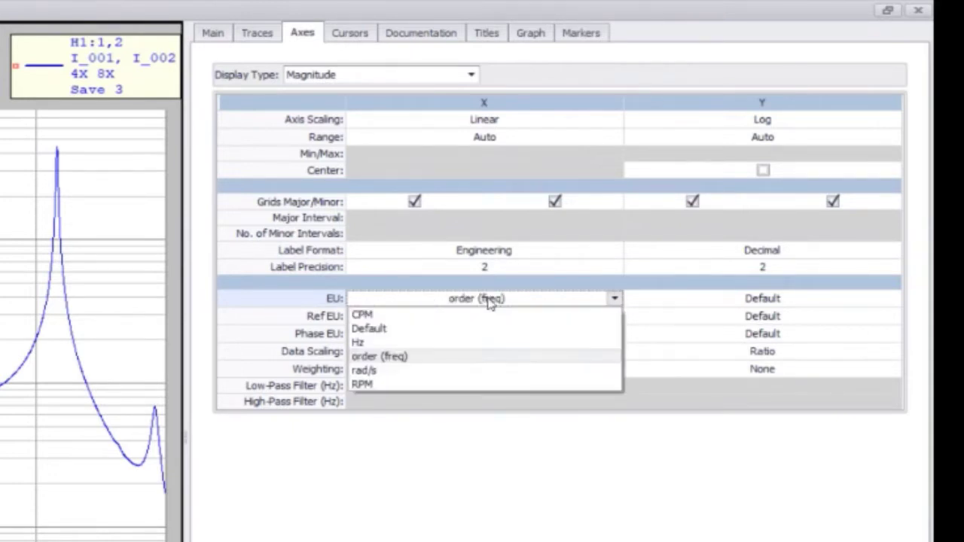
left_click(391, 374)
left_click(429, 306)
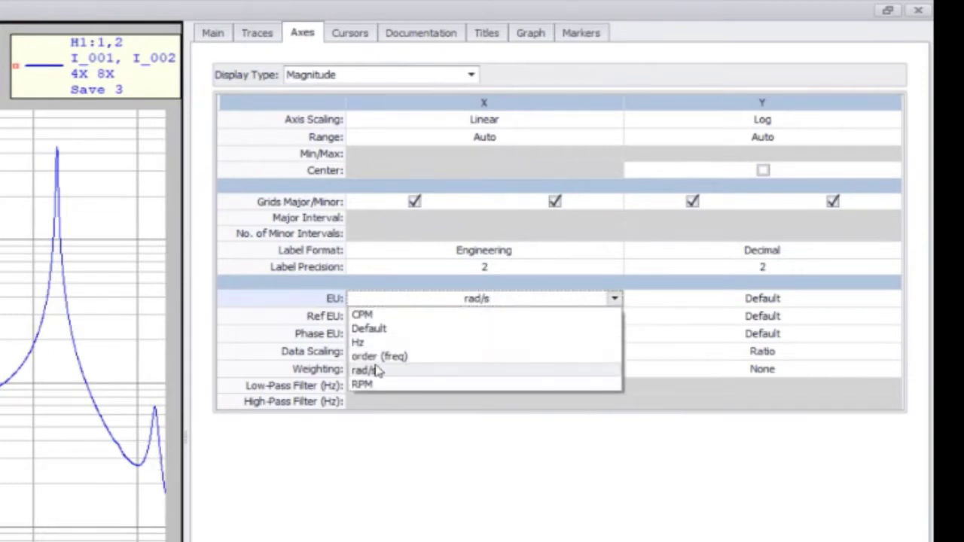
left_click(363, 384)
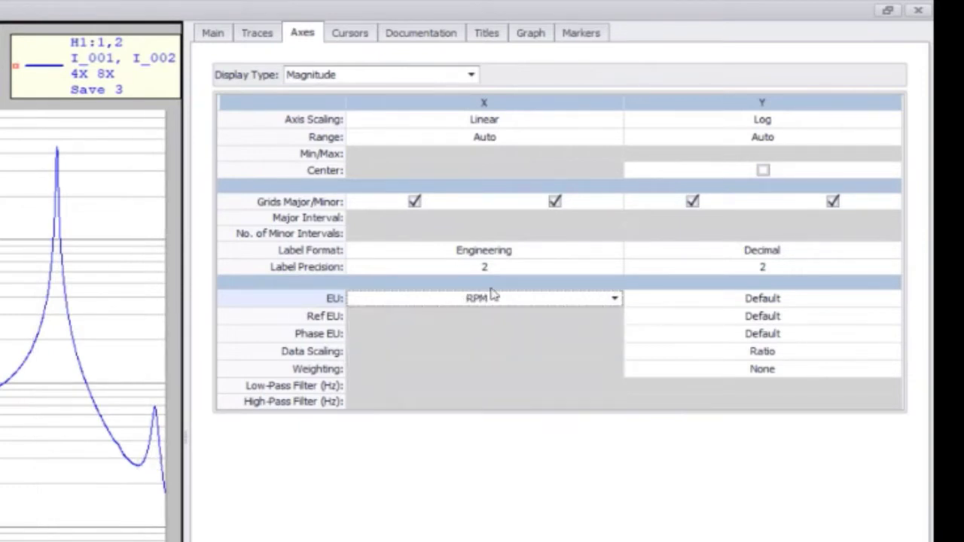
left_click(454, 305)
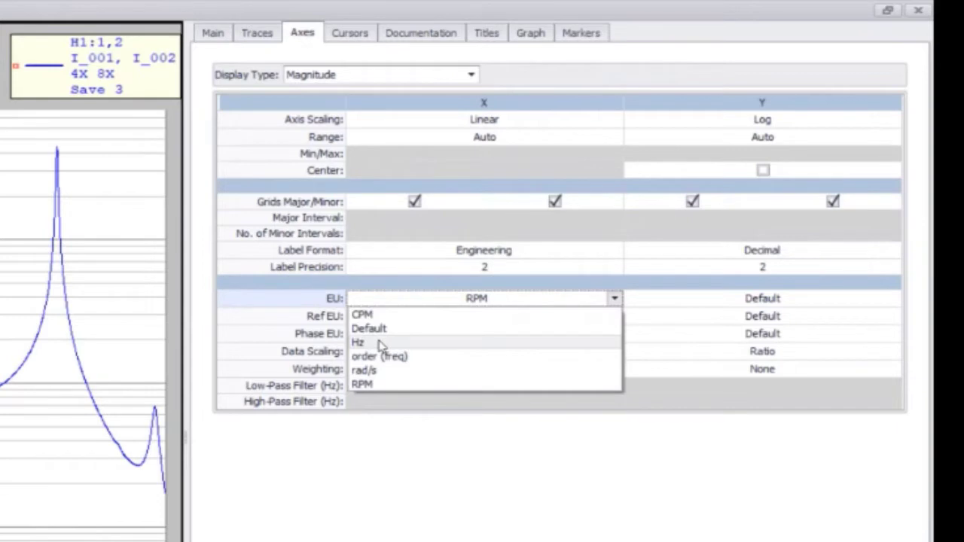
left_click(381, 341)
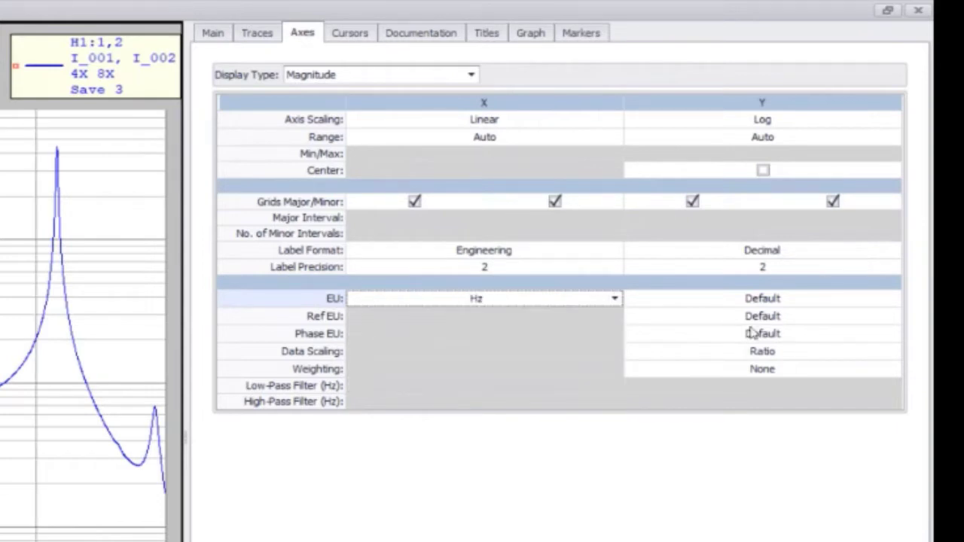
Step: Try ft, in and m as the Y-axis engineering unit of the Transfer Function graph
left_click(778, 300)
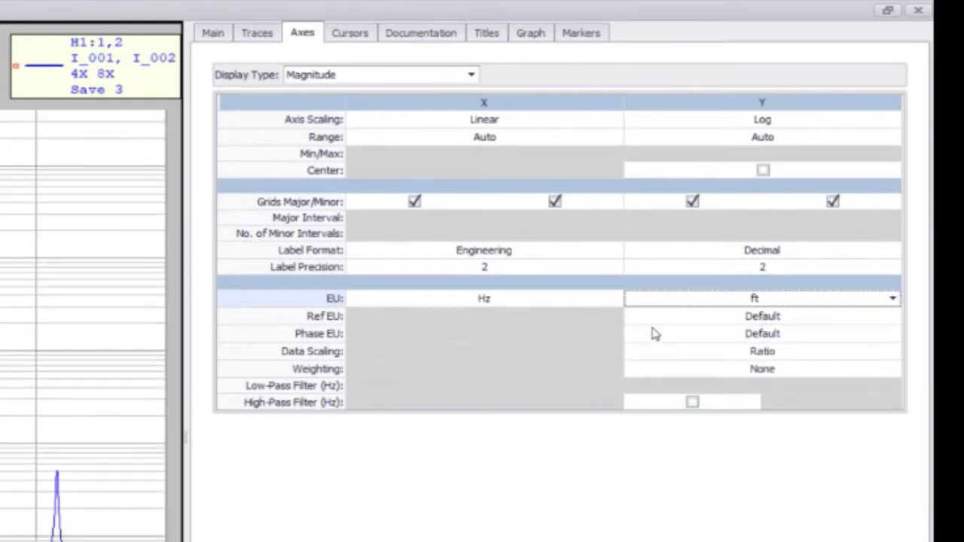
left_click(719, 304)
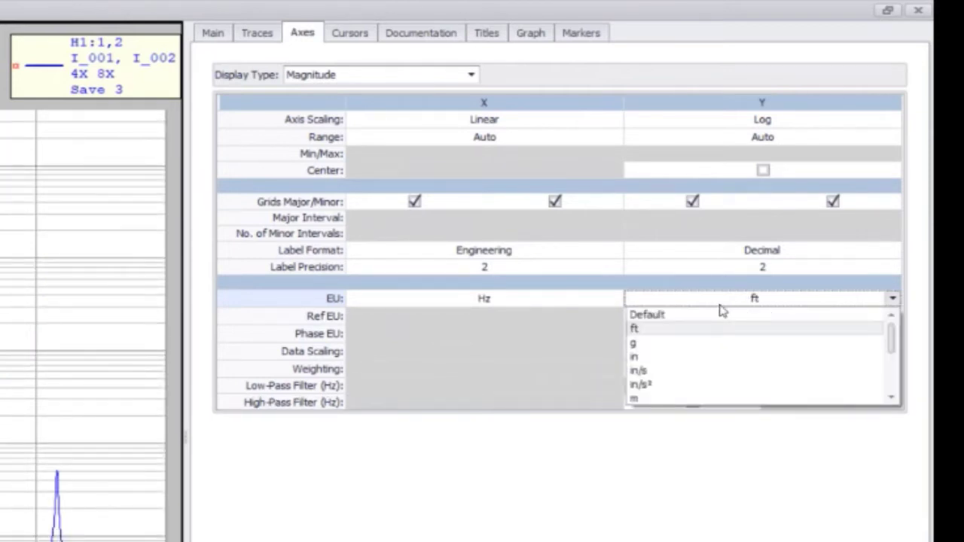
left_click(645, 359)
left_click(700, 317)
left_click(705, 314)
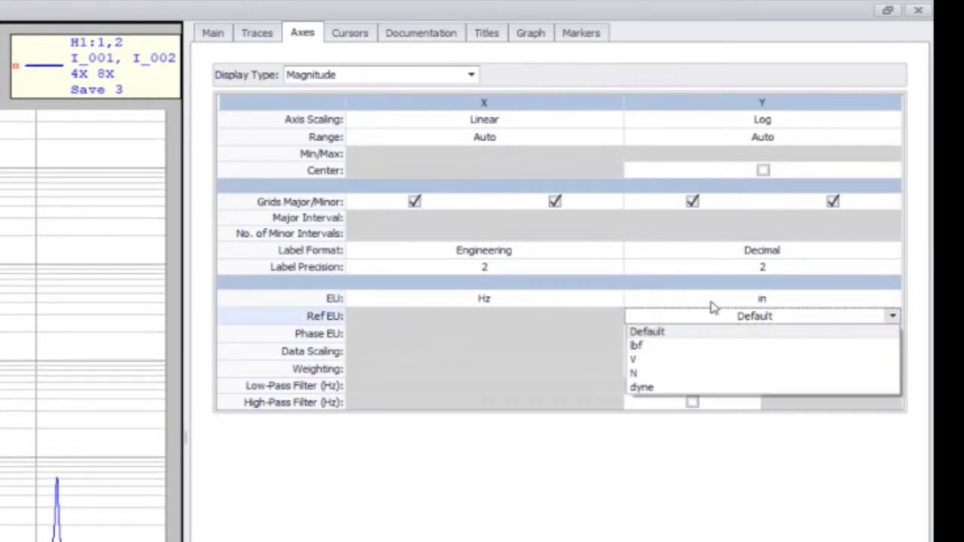
left_click(714, 305)
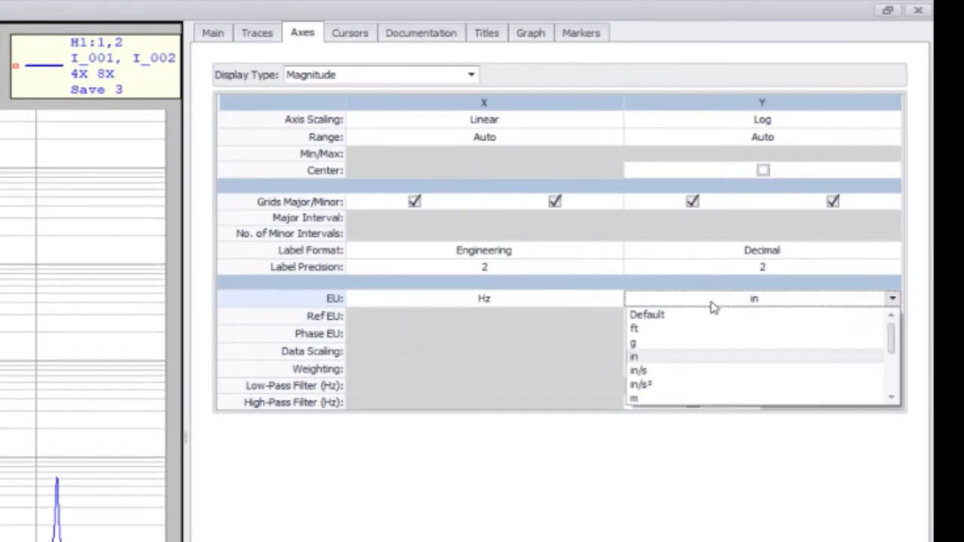
left_click(643, 397)
left_click(720, 299)
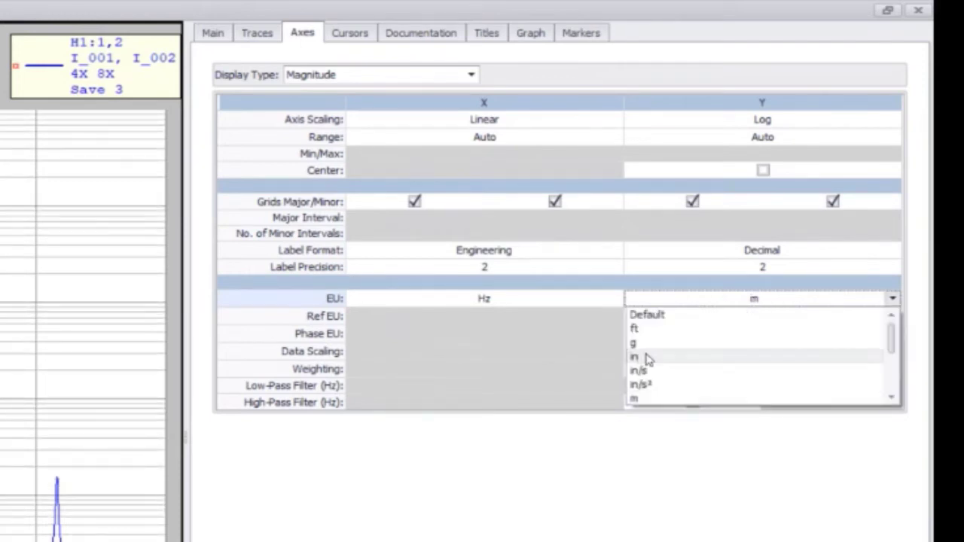
left_click(640, 385)
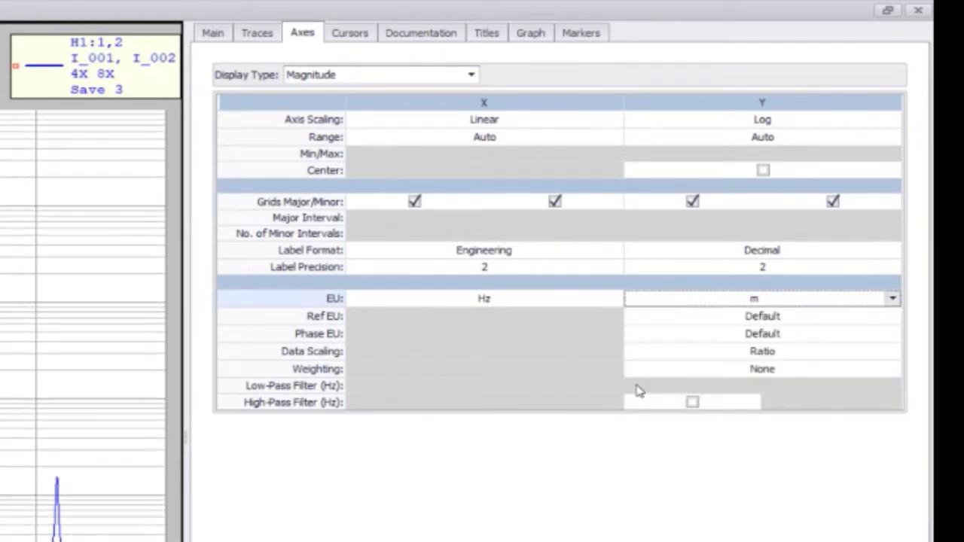
Step: Compare g and in/s² as the Y-axis engineering unit, finishing with g
left_click(720, 304)
left_click(631, 343)
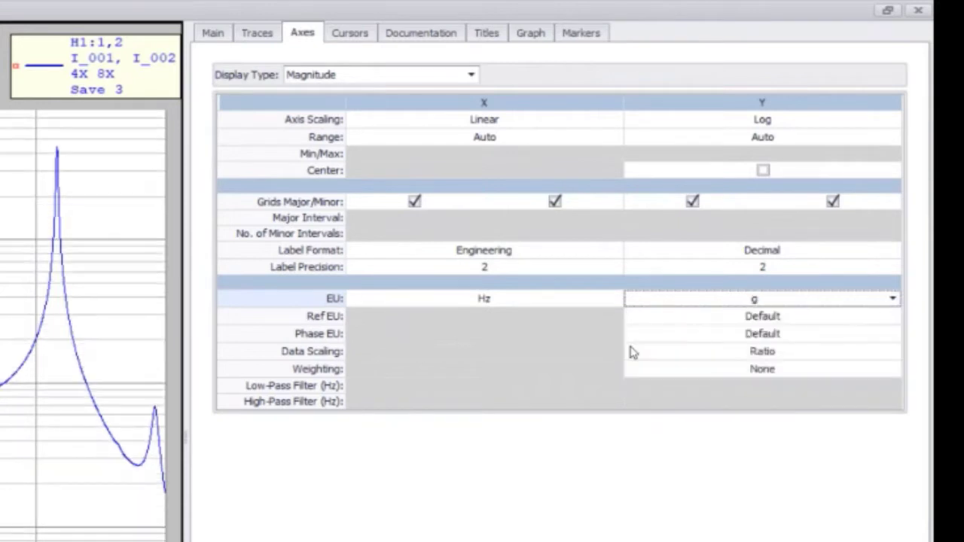
left_click(752, 301)
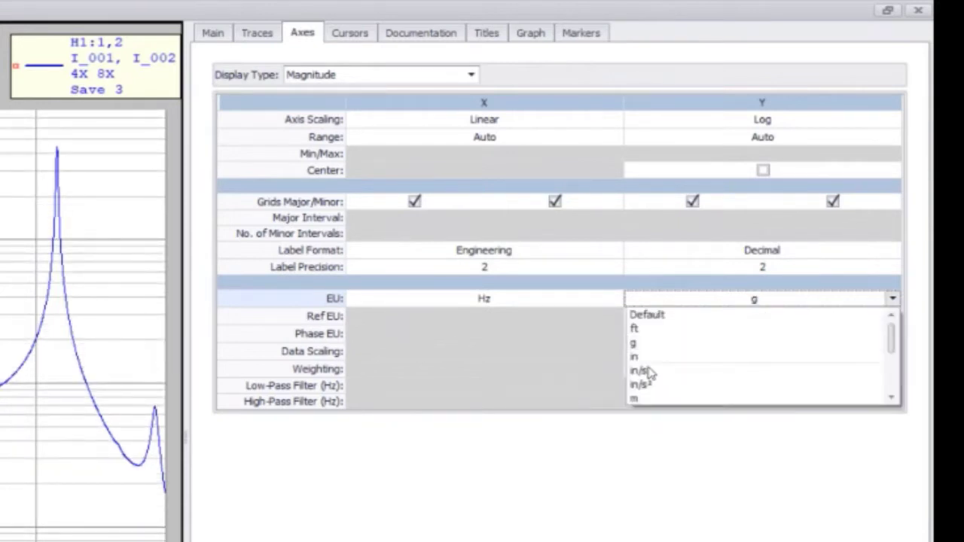
left_click(650, 385)
left_click(750, 303)
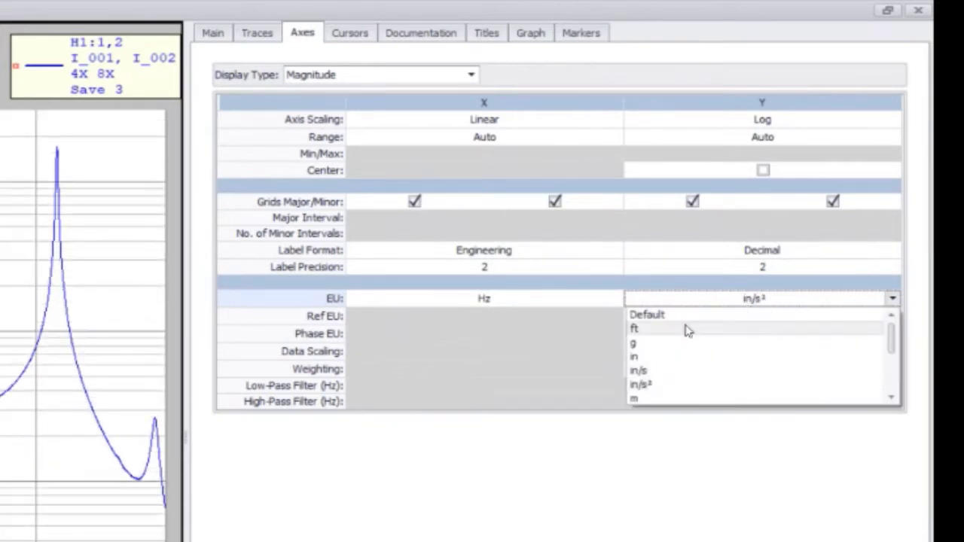
left_click(662, 342)
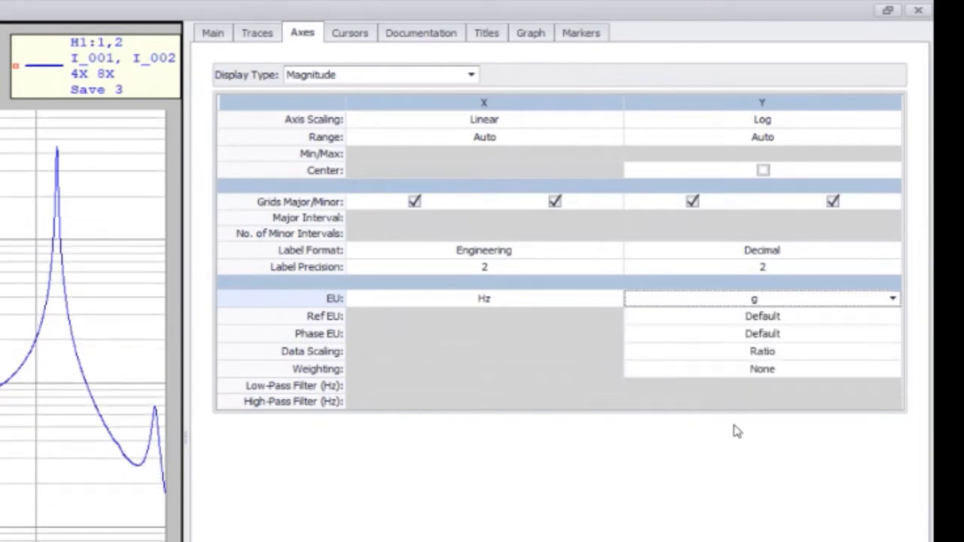
Step: Try V as the Y-axis reference engineering unit and settle on N, keeping the phase unit at Default
left_click(768, 315)
left_click(745, 319)
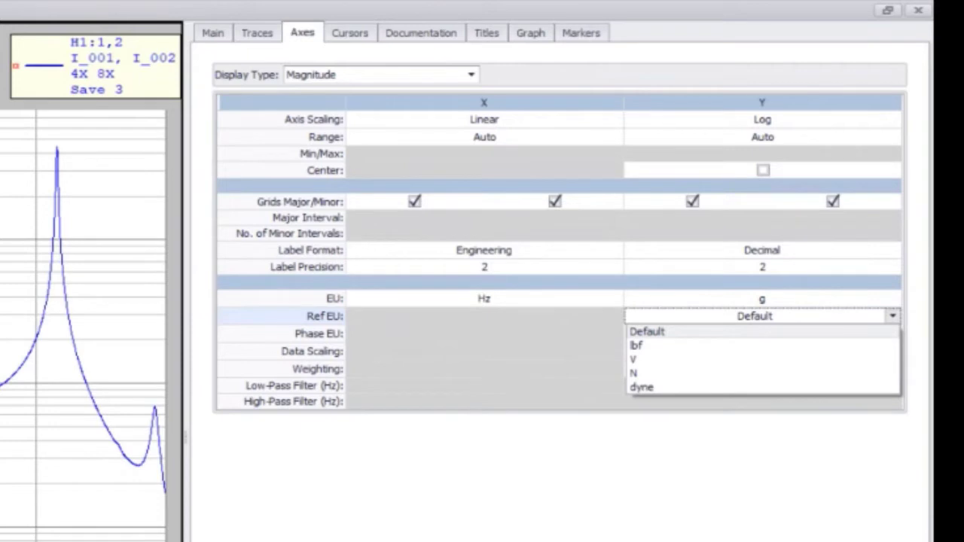
left_click(632, 361)
left_click(697, 315)
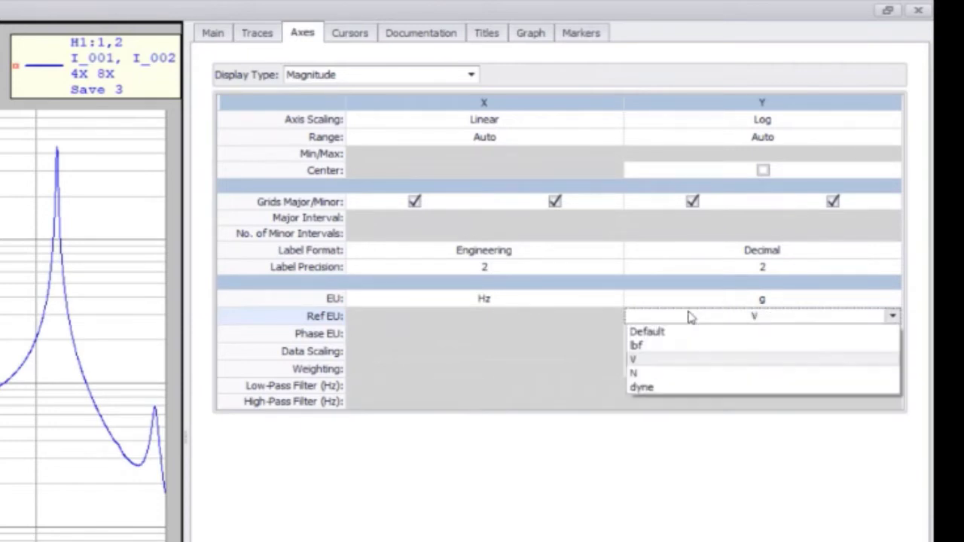
left_click(637, 375)
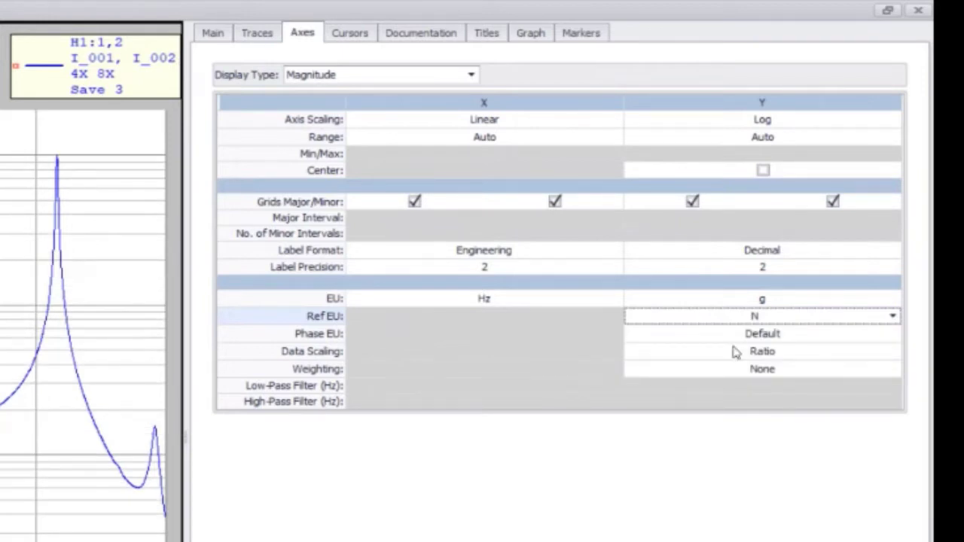
left_click(786, 334)
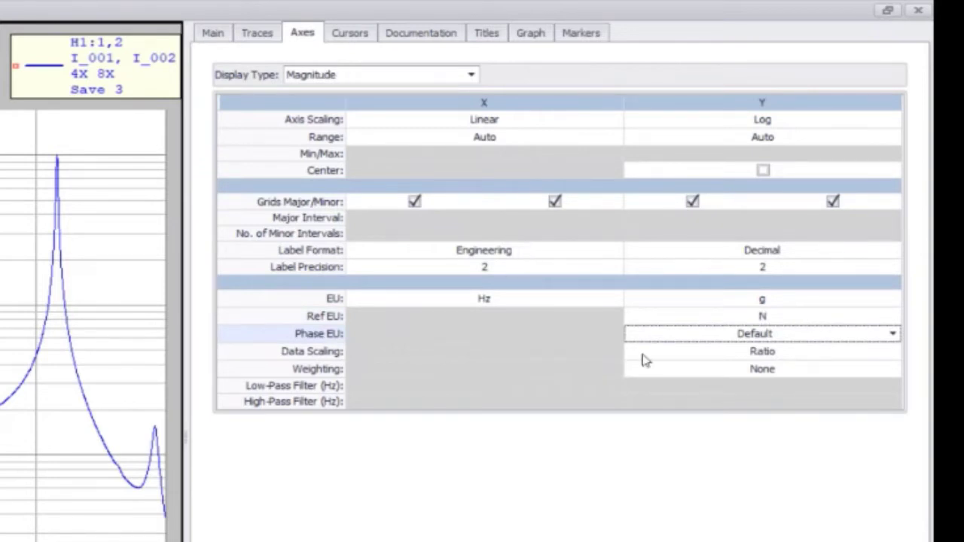
Step: Try the A and B weightings on the Y axis and return the weighting to None
left_click(776, 369)
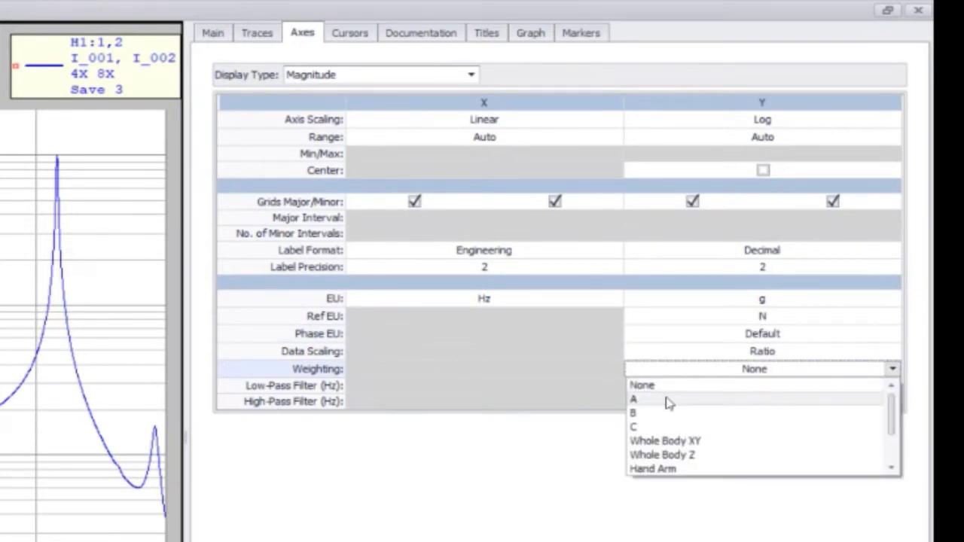
left_click(637, 400)
left_click(760, 369)
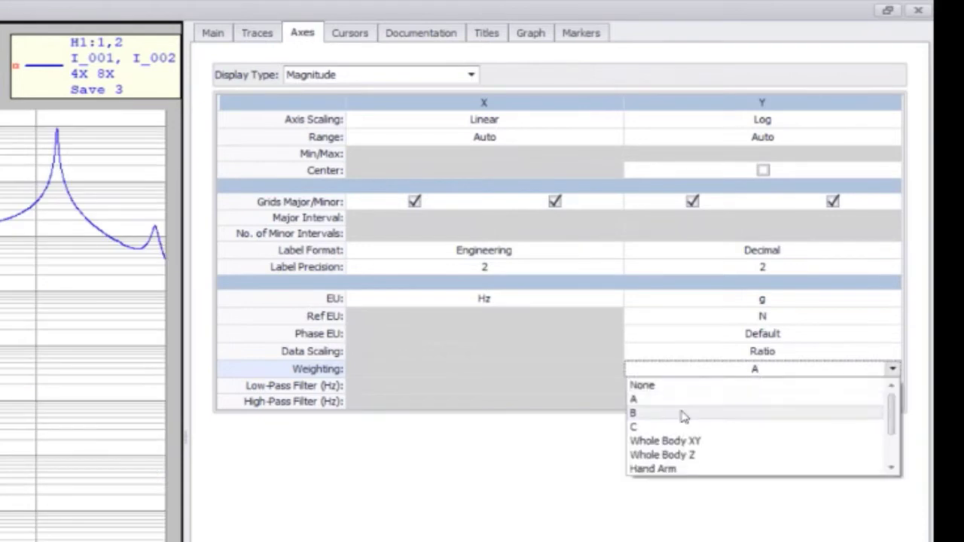
left_click(682, 414)
left_click(688, 370)
left_click(657, 385)
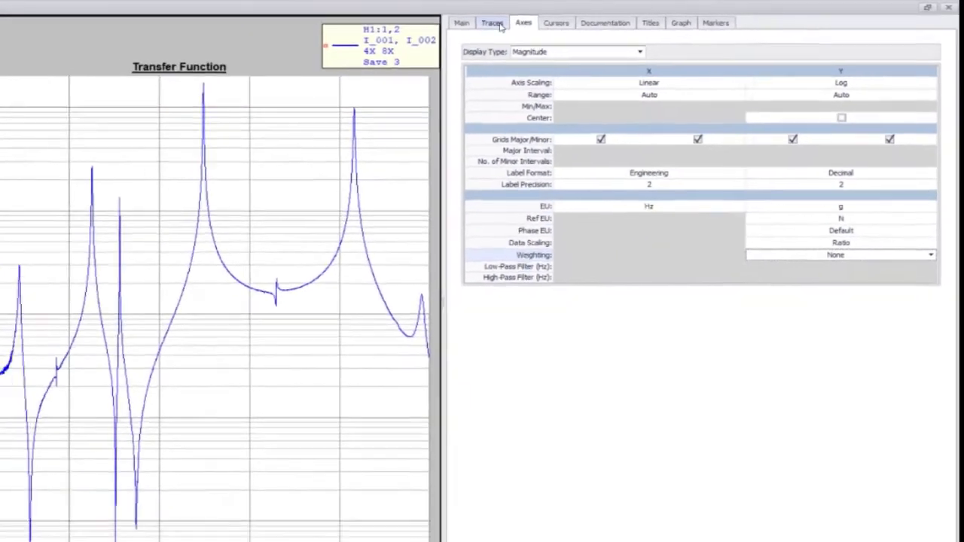
Step: Open the graph's trace settings, hide the legend and show it again
left_click(257, 33)
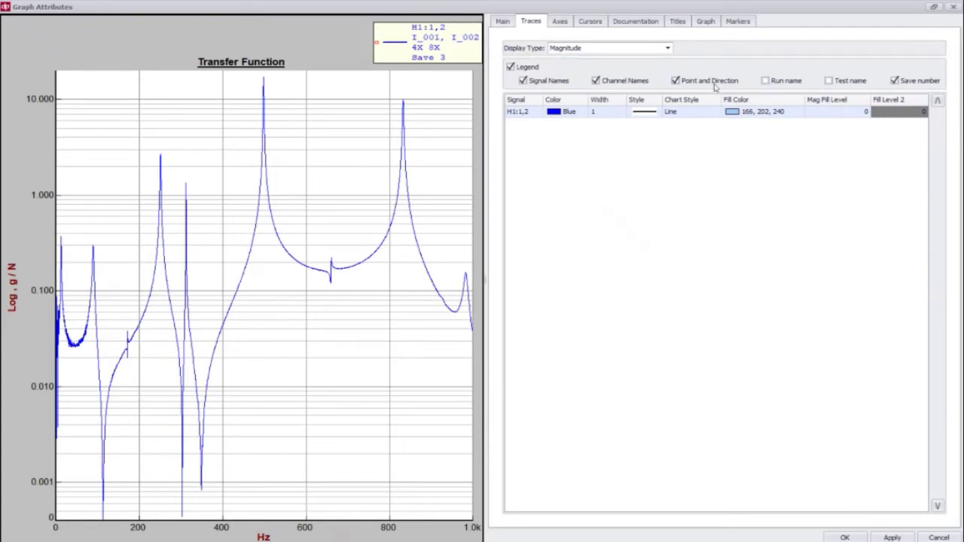
left_click(511, 67)
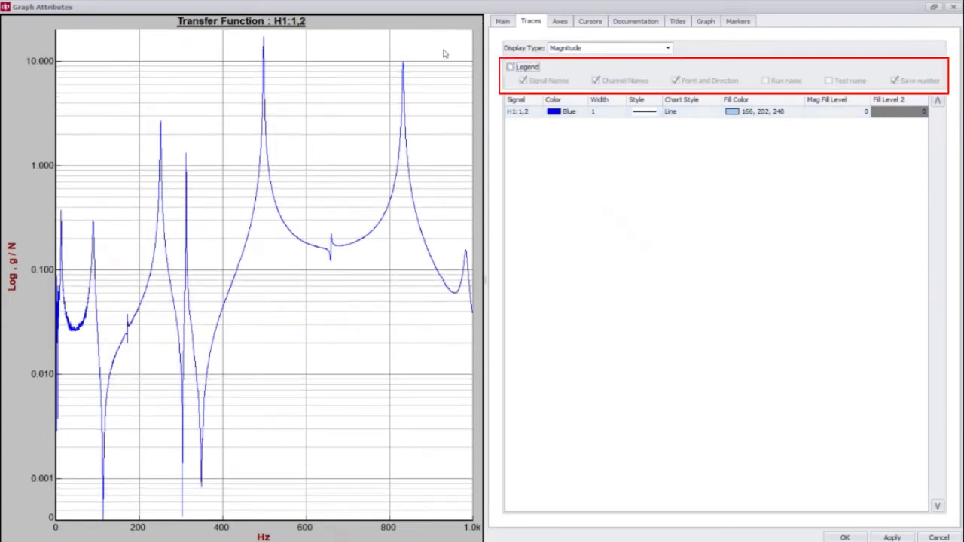
left_click(523, 69)
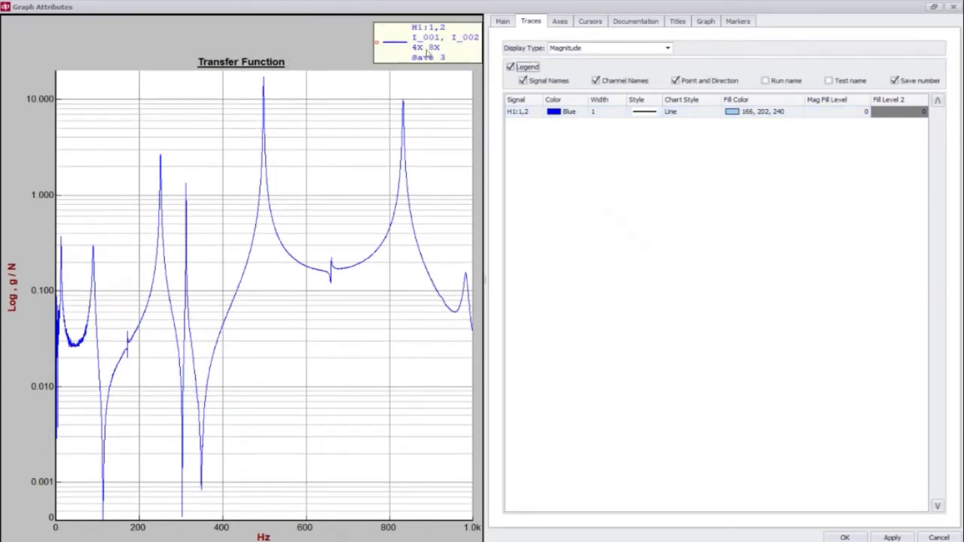
Step: Remove the channel names, point and direction, and save number from the legend, keeping only the signal names
left_click(596, 82)
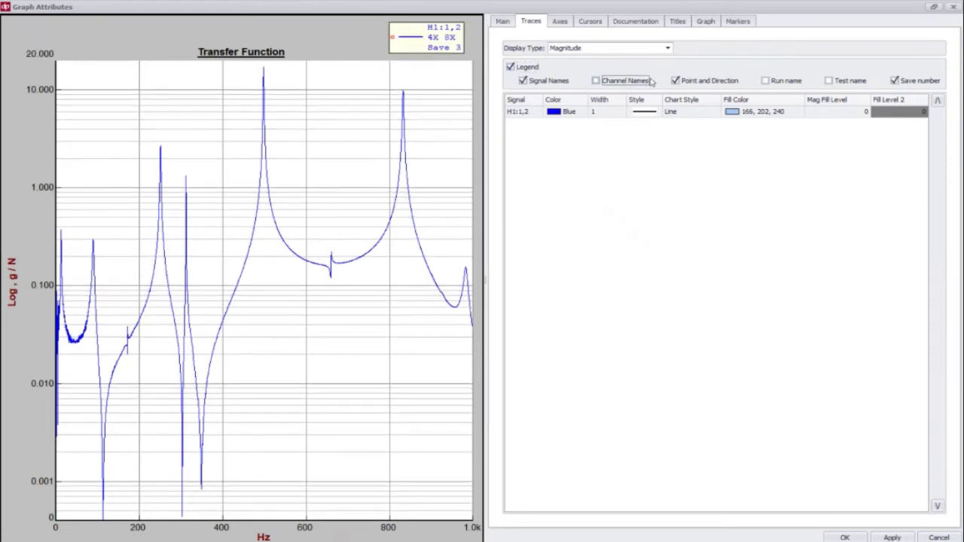
left_click(682, 80)
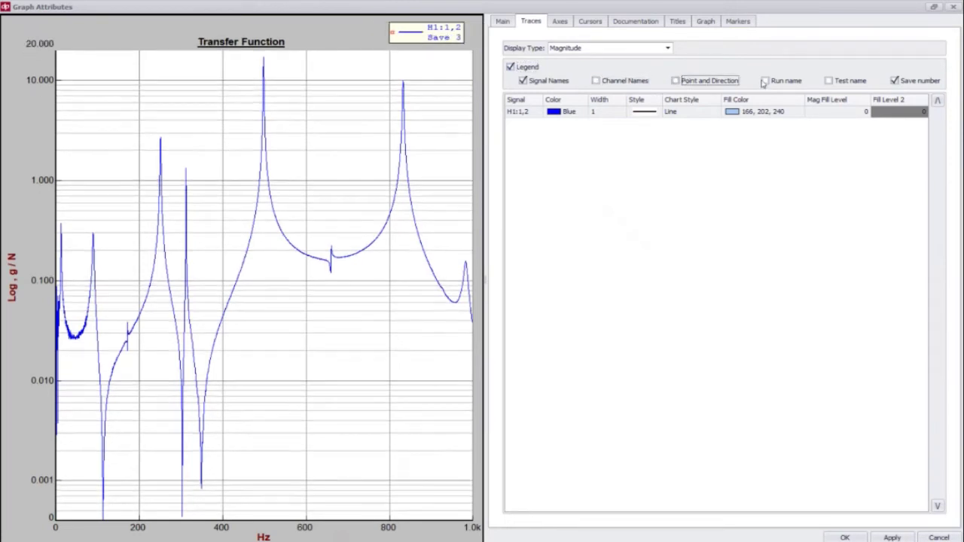
left_click(894, 81)
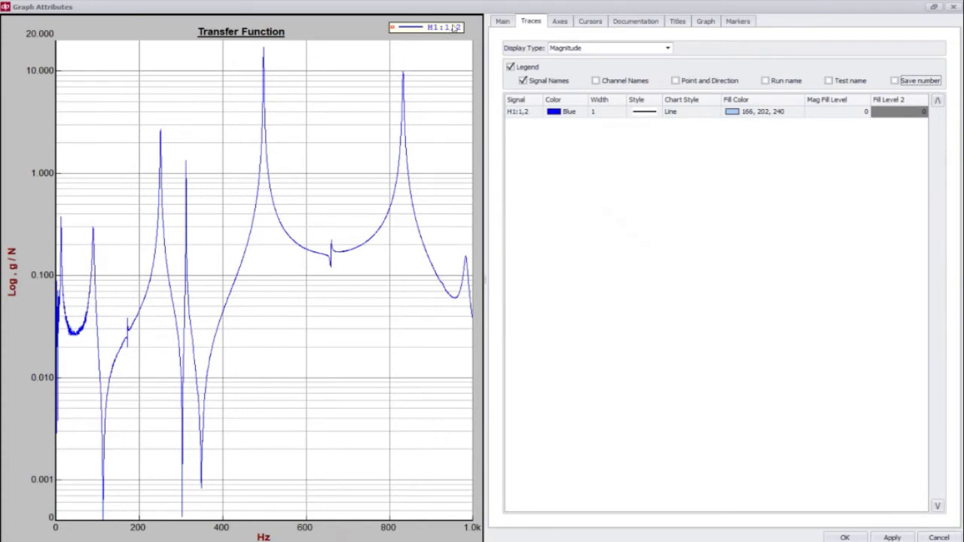
Step: Restore the channel names in the legend and briefly try showing the point and direction and the run name
left_click(619, 83)
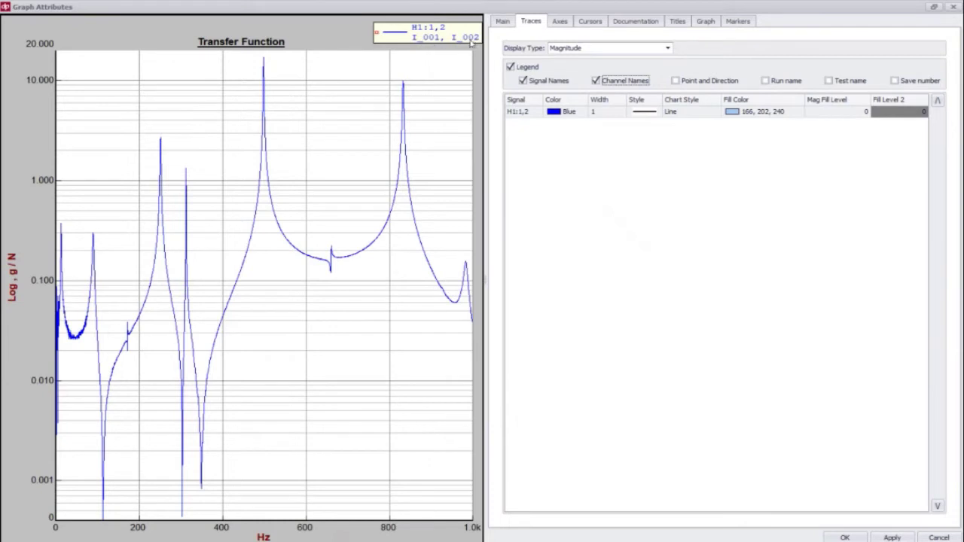
left_click(689, 81)
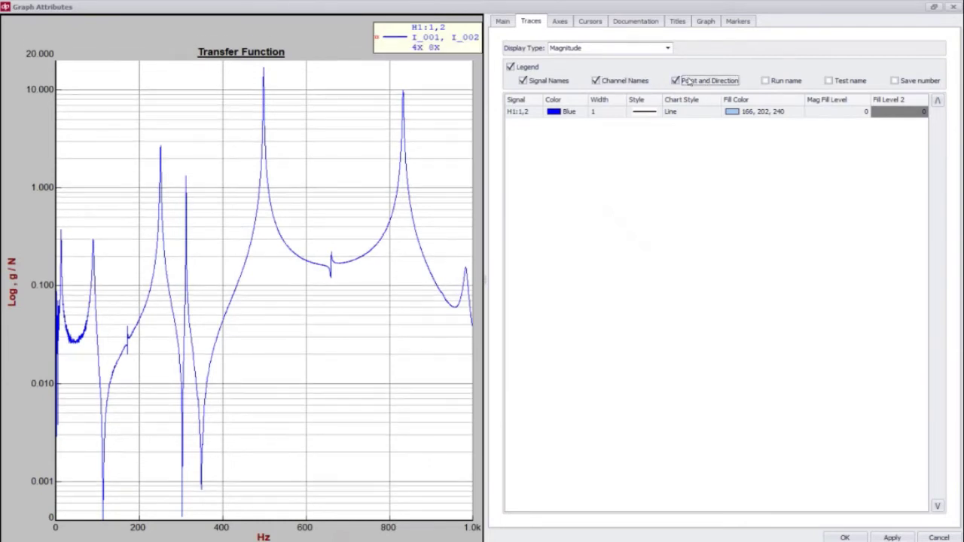
left_click(688, 81)
left_click(789, 83)
left_click(791, 84)
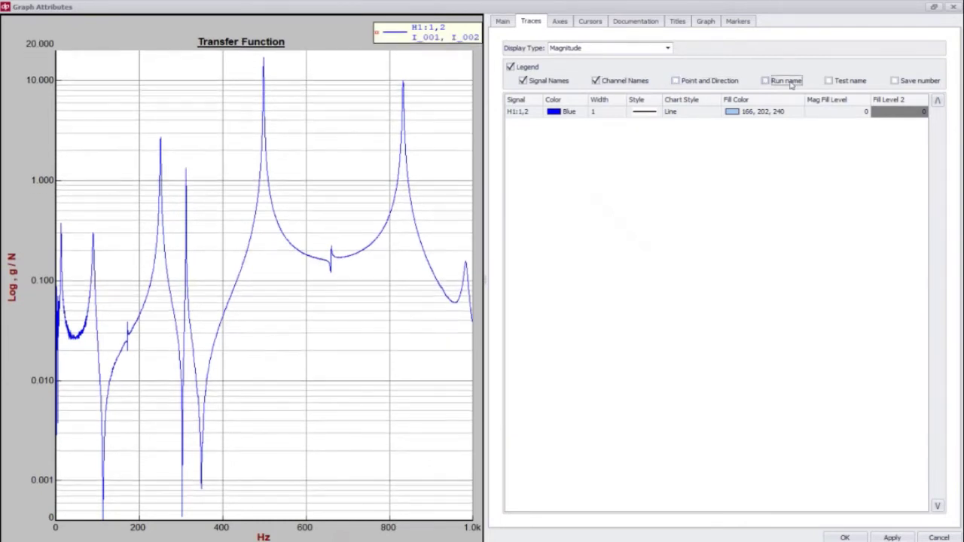
Step: Add the save number and run name to the legend, after briefly trying the test name
left_click(853, 84)
left_click(853, 85)
left_click(902, 84)
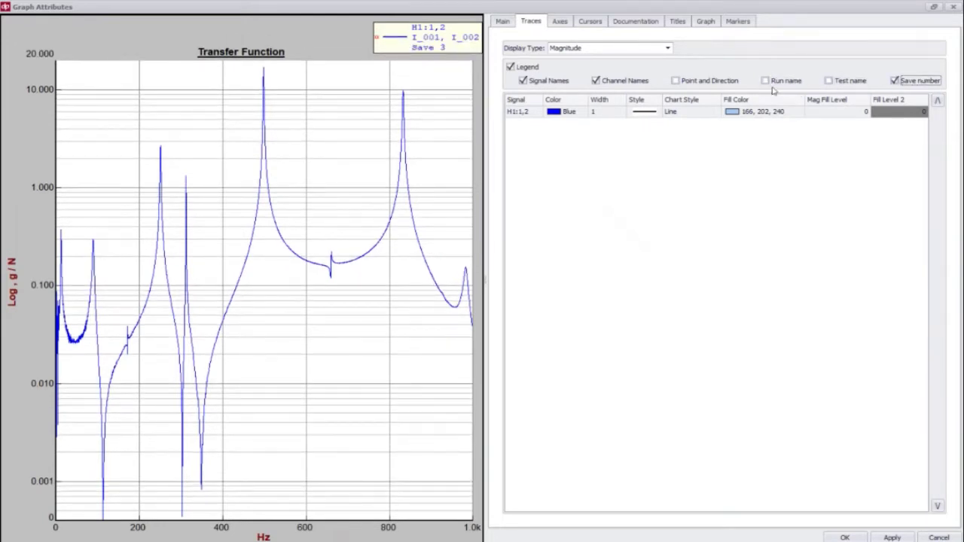
left_click(799, 80)
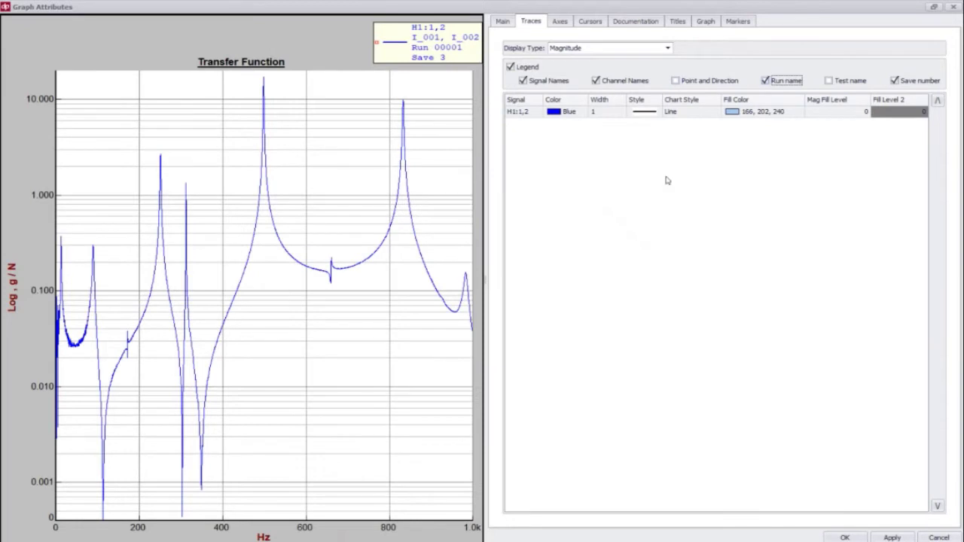
Step: Try black, lime and brown as the H1:1,2 trace colour and return it to blue
left_click(576, 114)
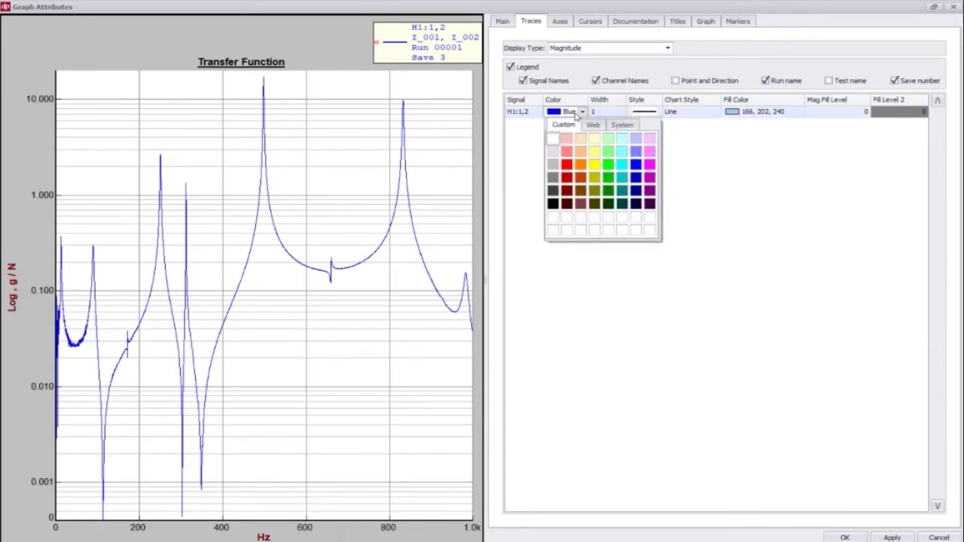
left_click(555, 204)
left_click(581, 115)
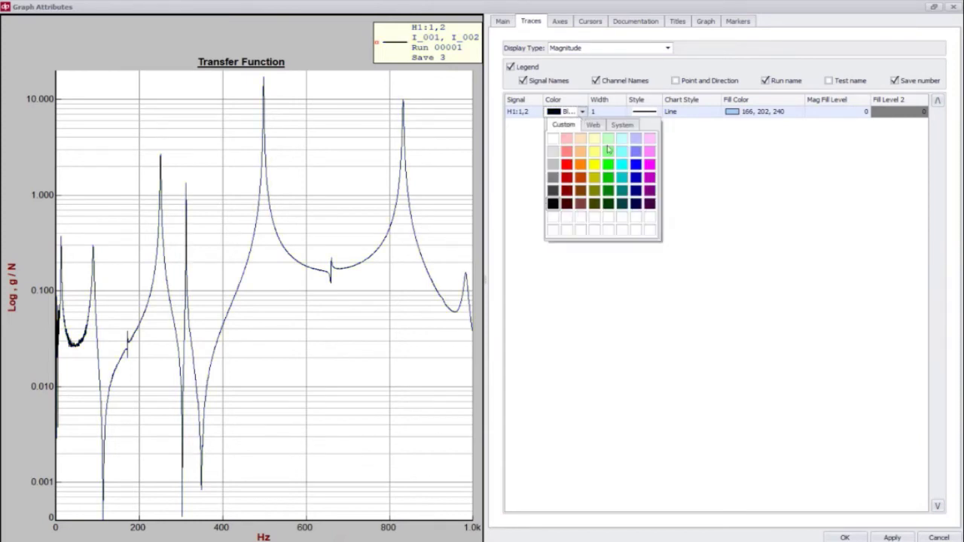
left_click(607, 166)
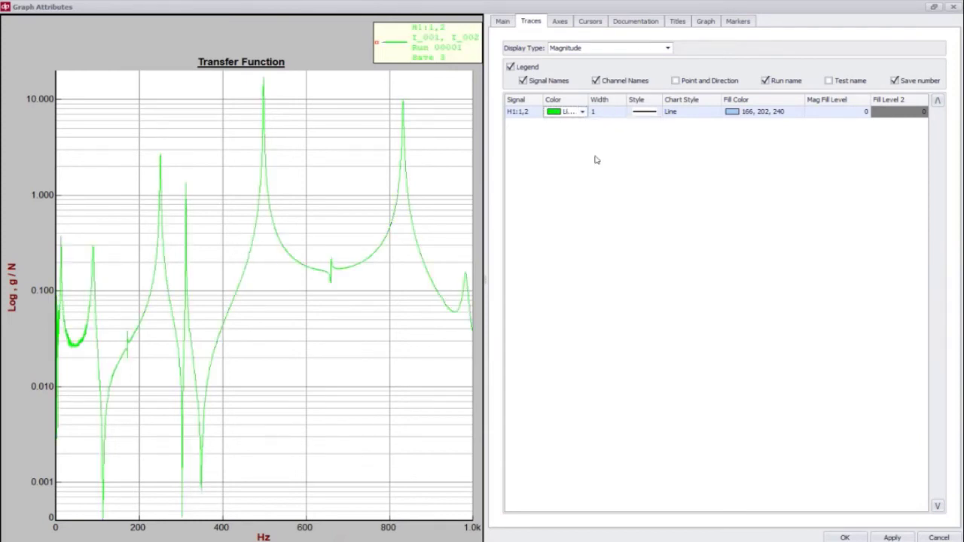
left_click(584, 113)
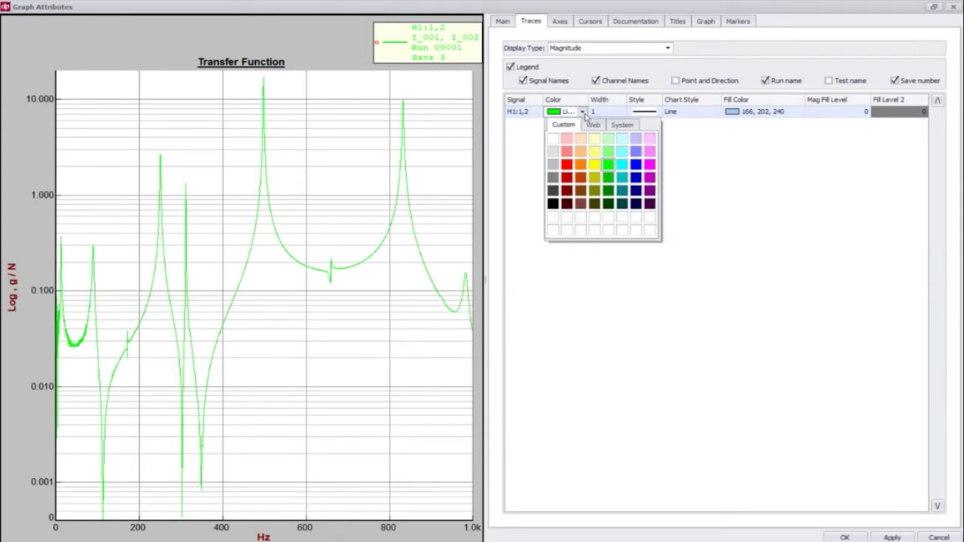
left_click(581, 189)
left_click(585, 115)
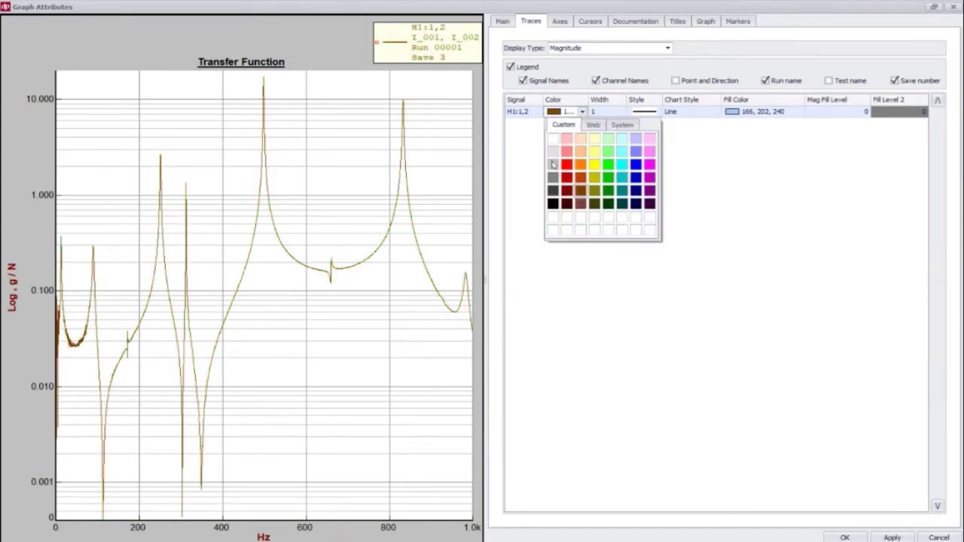
left_click(636, 166)
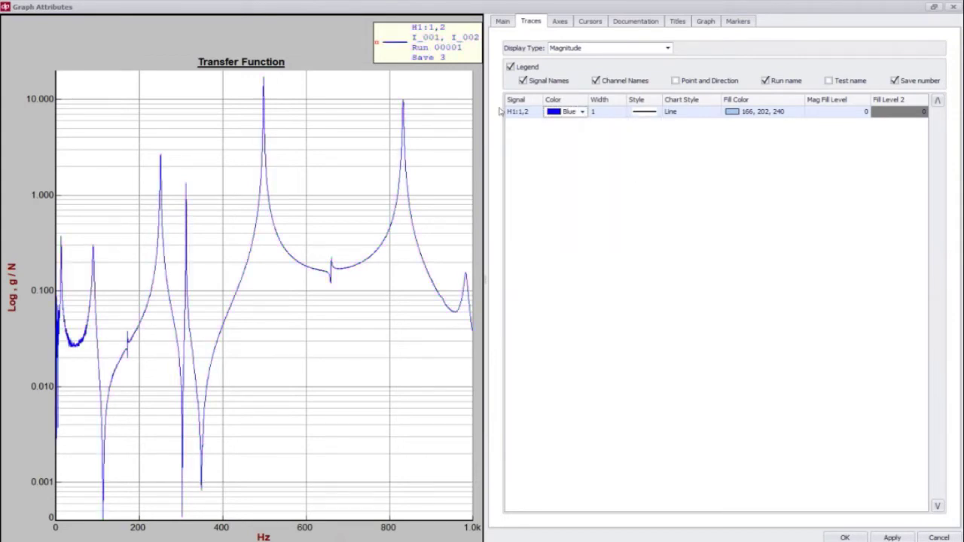
Step: Try a line width of 5 on the H1:1,2 trace and settle on a width of 2
left_click(610, 113)
left_click(596, 131)
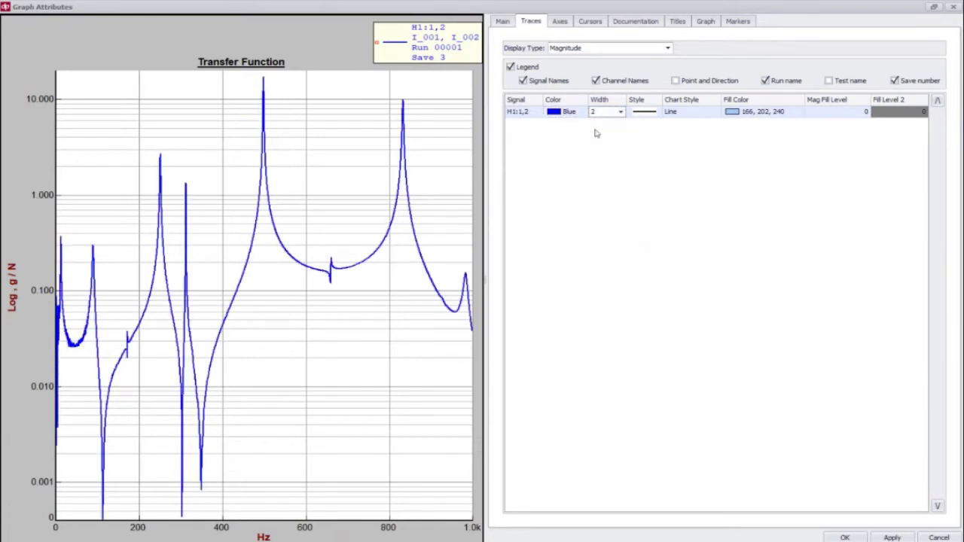
left_click(607, 117)
left_click(598, 159)
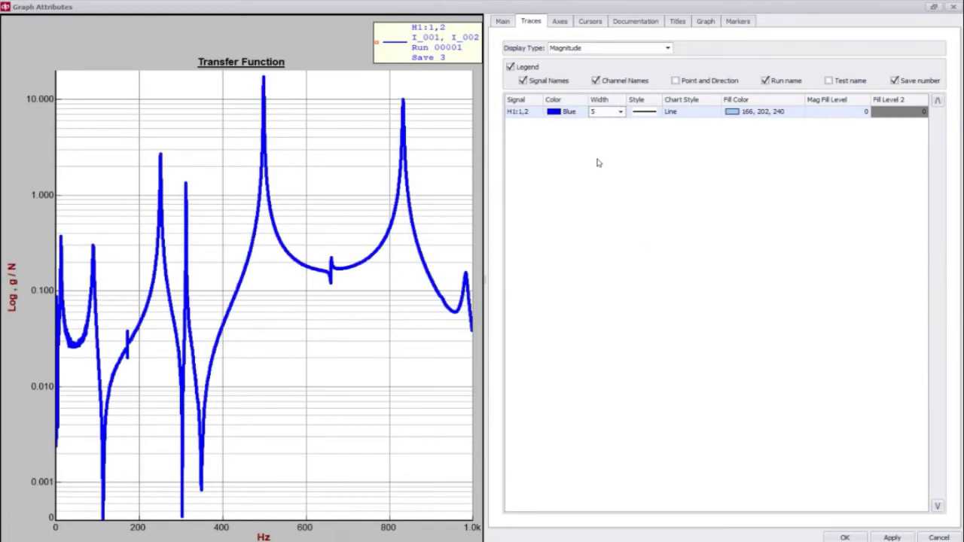
left_click(615, 116)
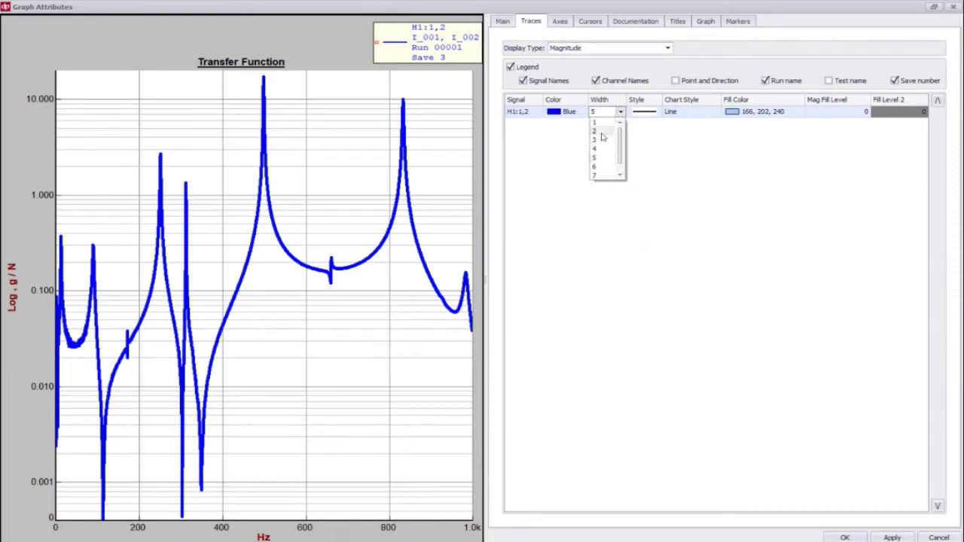
left_click(603, 132)
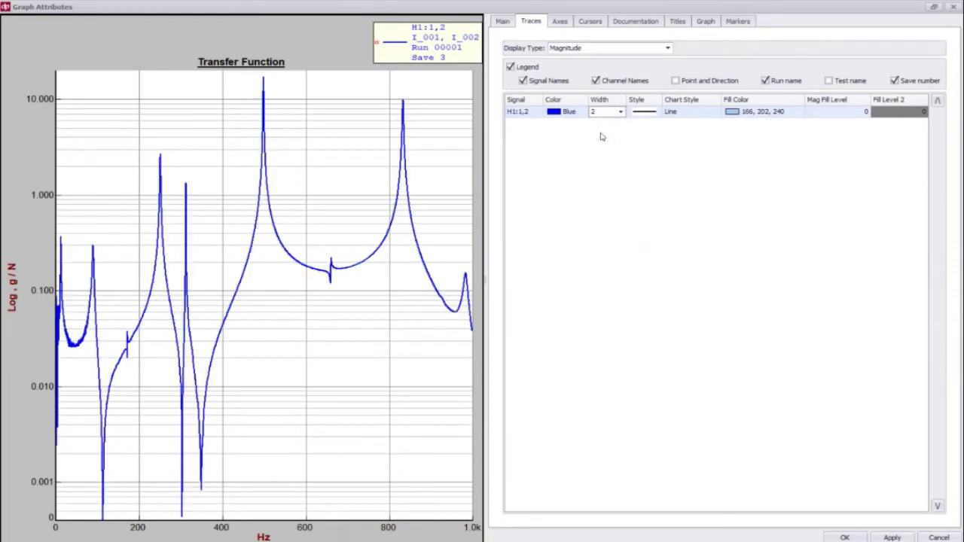
Step: Try the short dash-dot line styles on the H1:1,2 trace
left_click(640, 116)
left_click(642, 131)
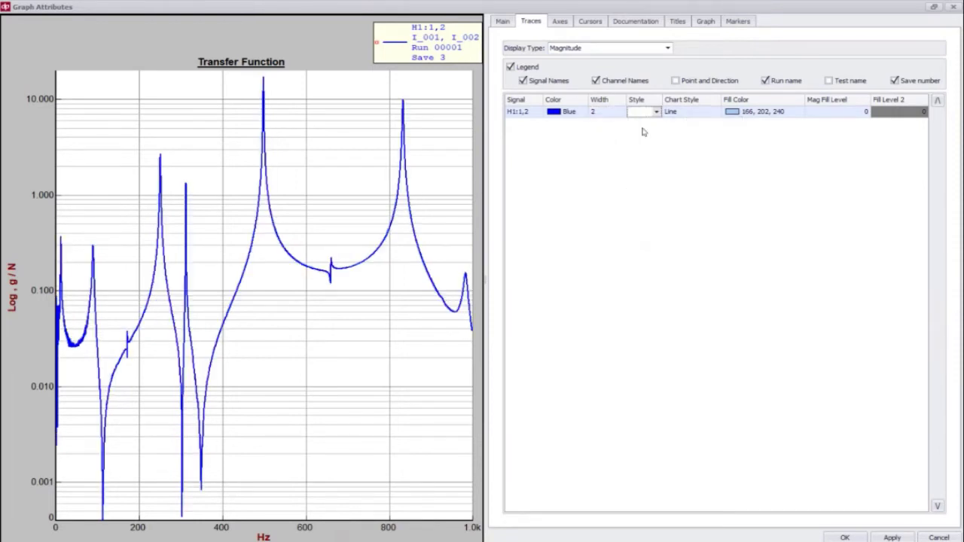
left_click(642, 117)
left_click(645, 142)
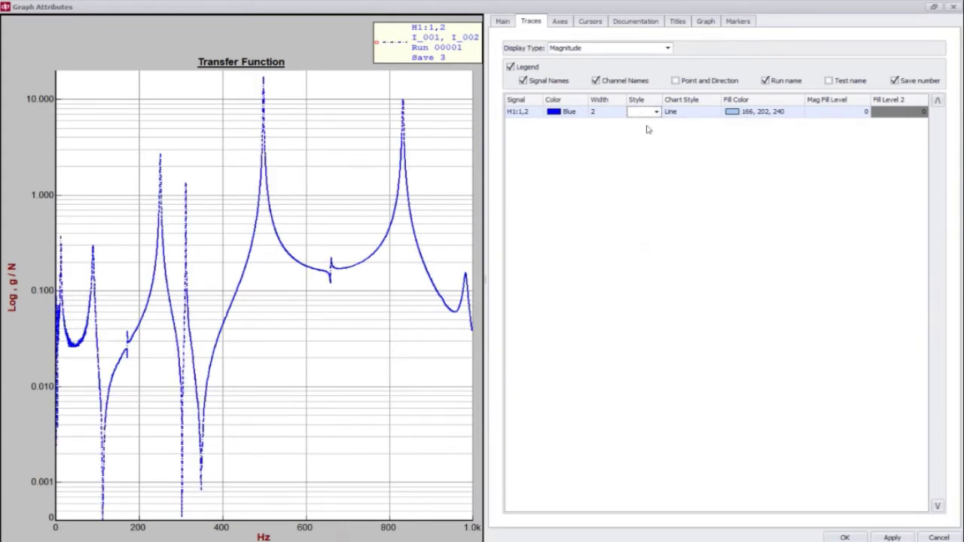
left_click(648, 112)
left_click(640, 159)
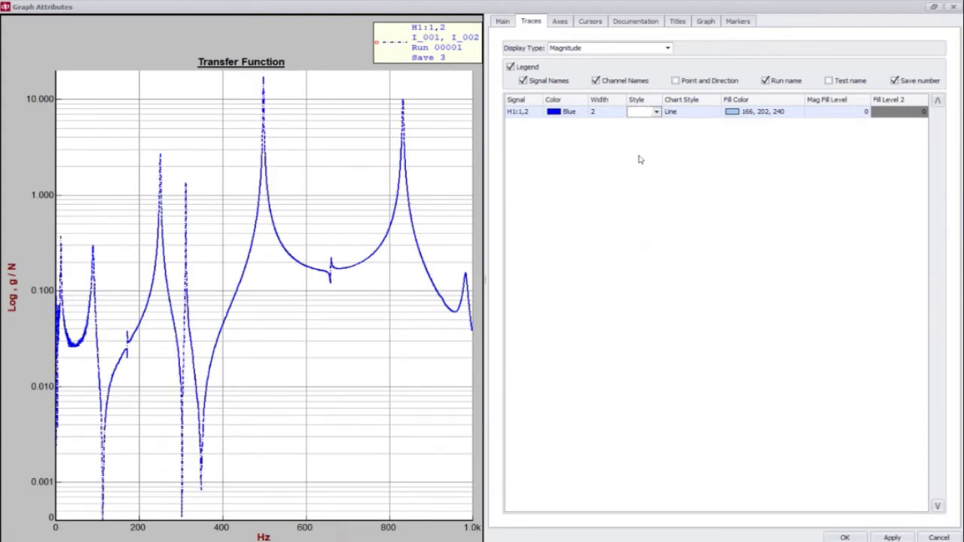
Step: Try the Long Dash, Long Dash Dot and Long Dash Dot Dot line styles on the H1:1,2 trace
left_click(652, 113)
left_click(654, 172)
left_click(652, 112)
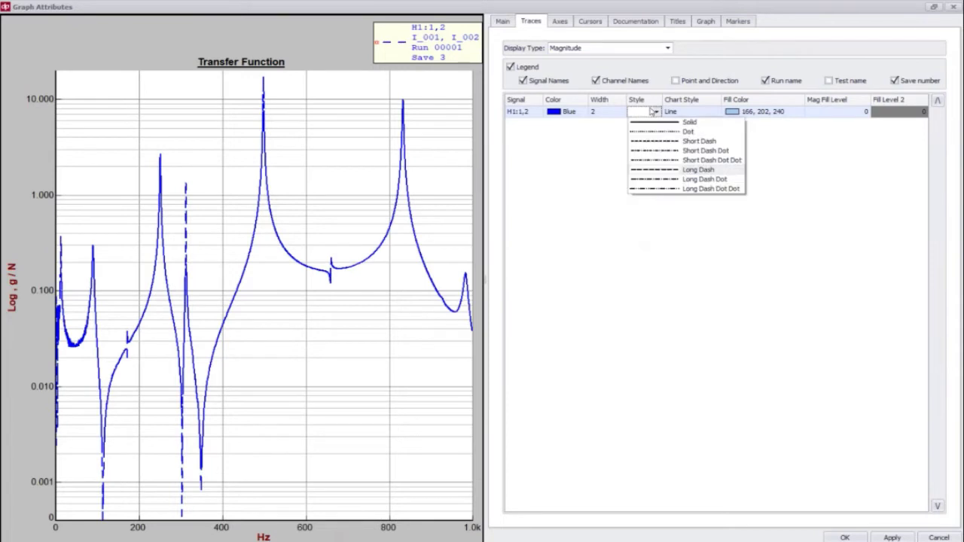
left_click(654, 179)
left_click(654, 113)
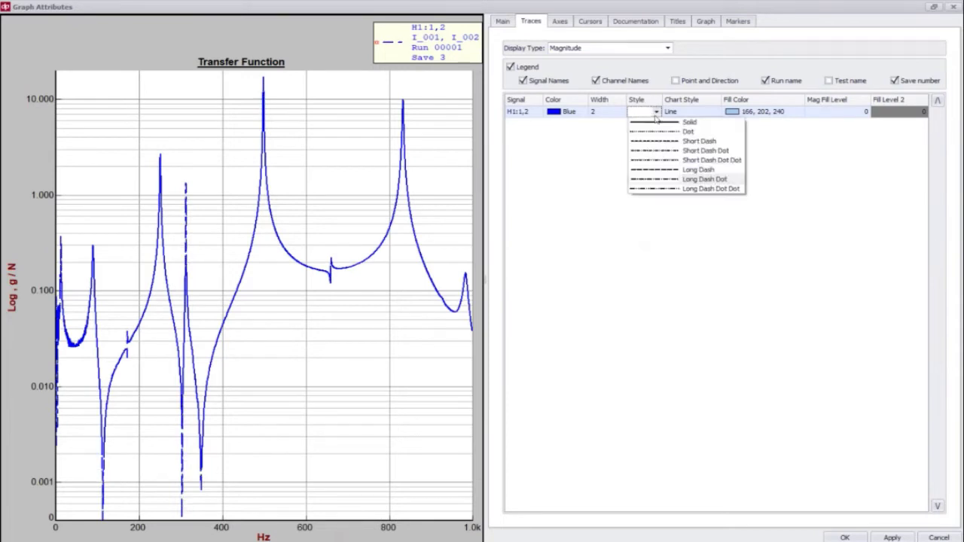
left_click(647, 190)
Step: Try the Dot line style on the H1:1,2 trace and set the style to Short Dash
left_click(651, 115)
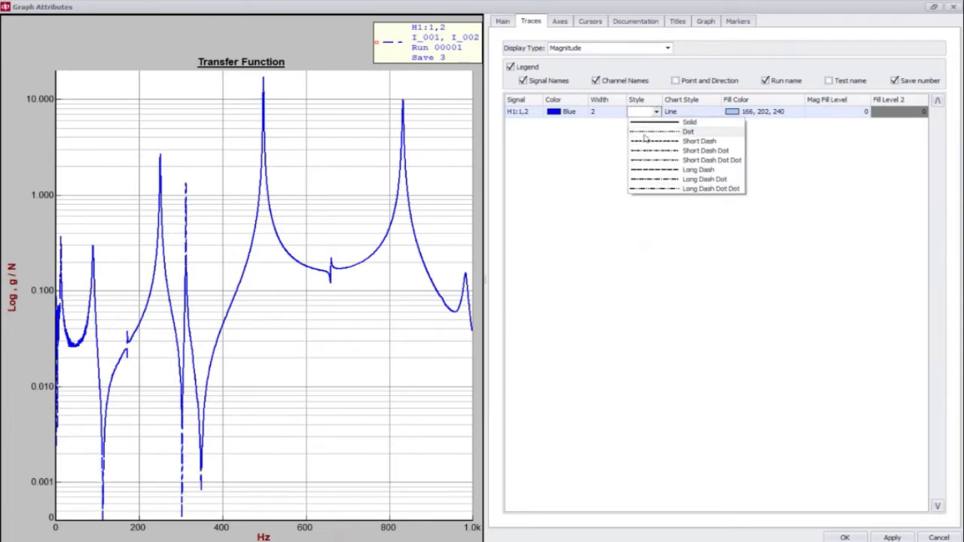
left_click(646, 133)
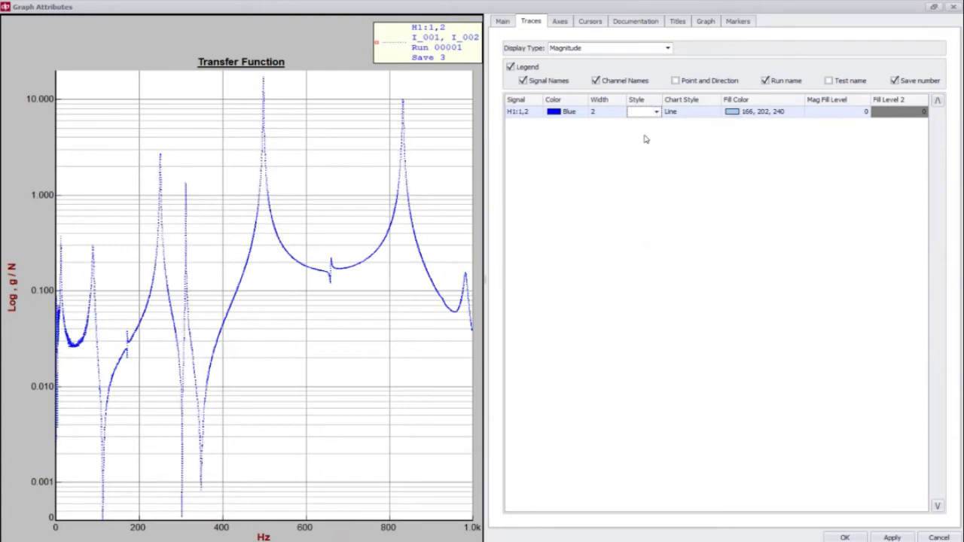
left_click(648, 113)
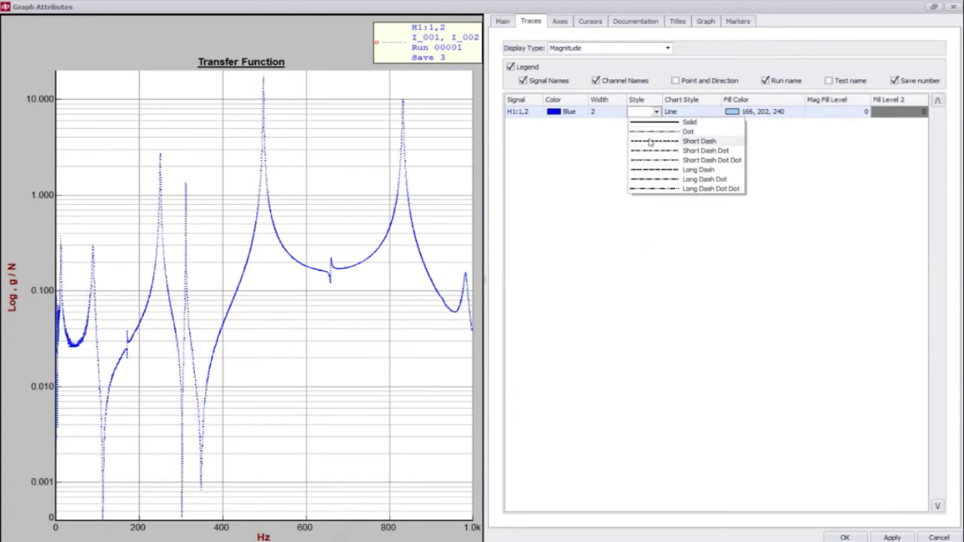
left_click(651, 142)
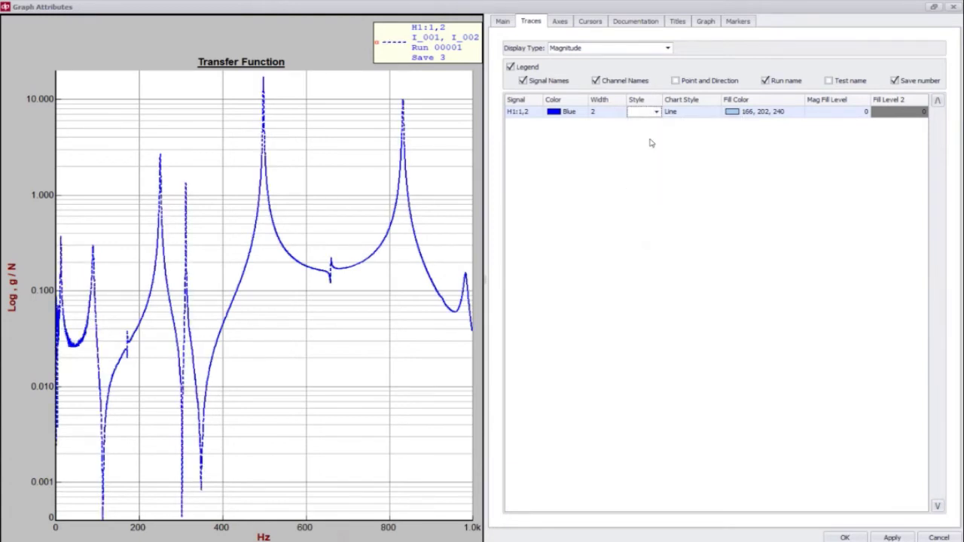
Step: Try the Scatter, Line, Fill Up and Fill Down chart styles on the H1:1,2 trace
left_click(687, 116)
left_click(705, 118)
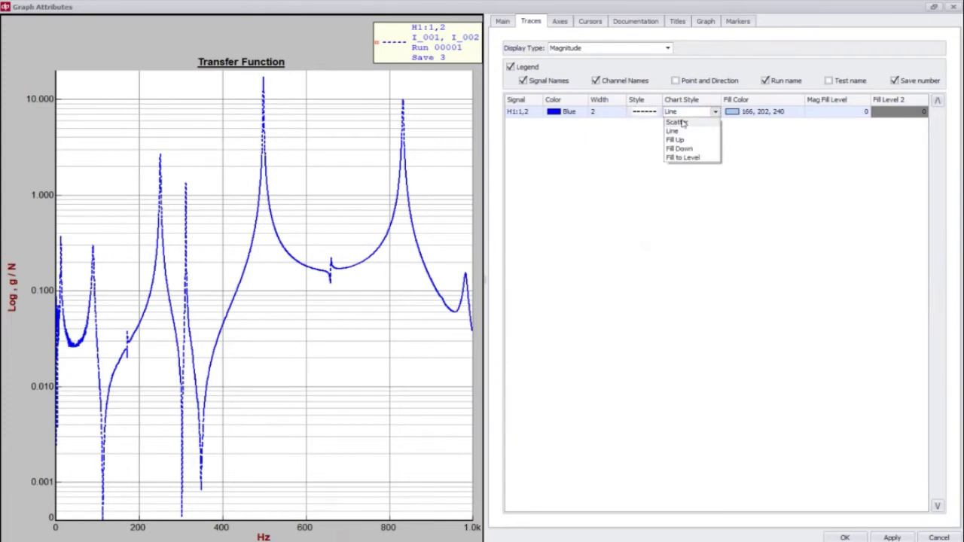
left_click(685, 126)
left_click(708, 117)
left_click(678, 132)
left_click(702, 120)
left_click(678, 139)
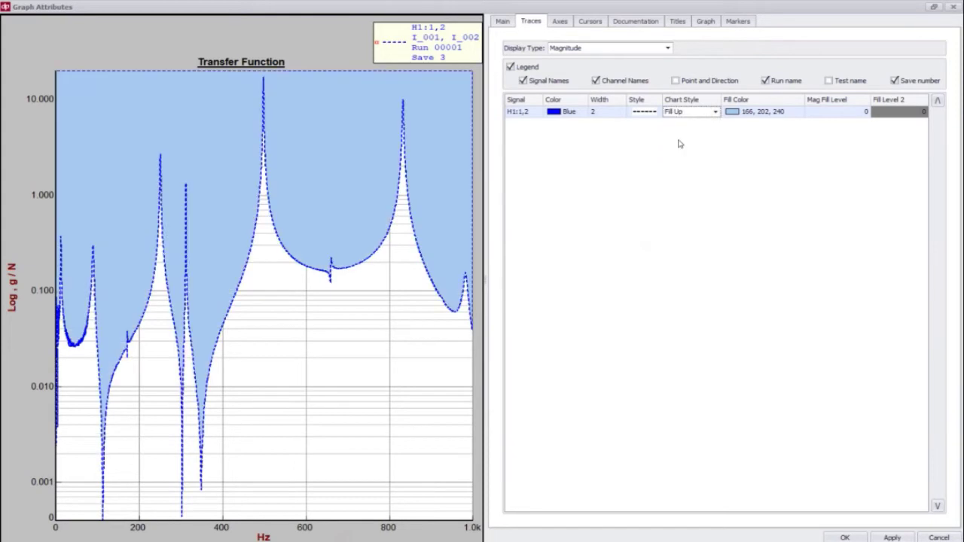
left_click(702, 118)
left_click(682, 148)
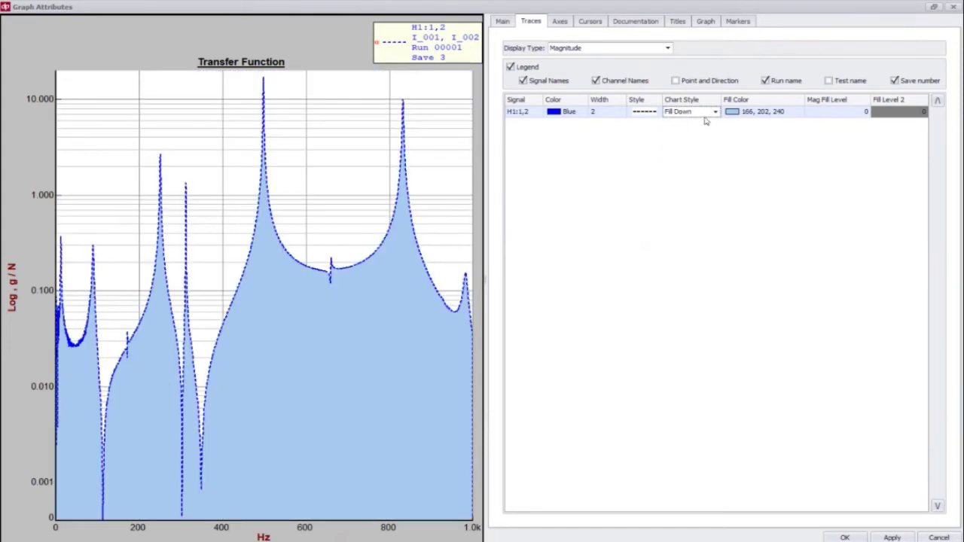
Step: Set the trace's chart style to Fill to Level with a magnitude fill level of 1
left_click(702, 118)
left_click(681, 157)
left_click(864, 111)
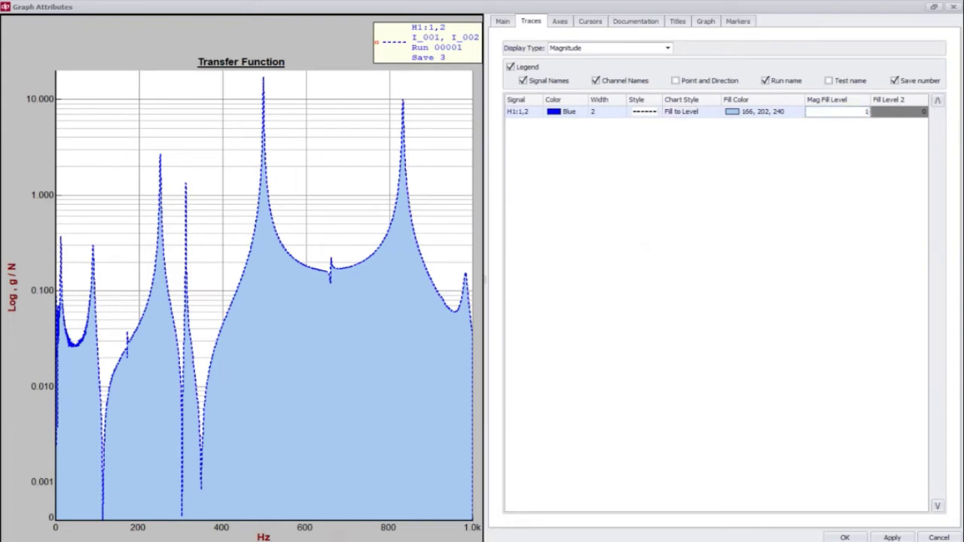
type("1")
key("Return")
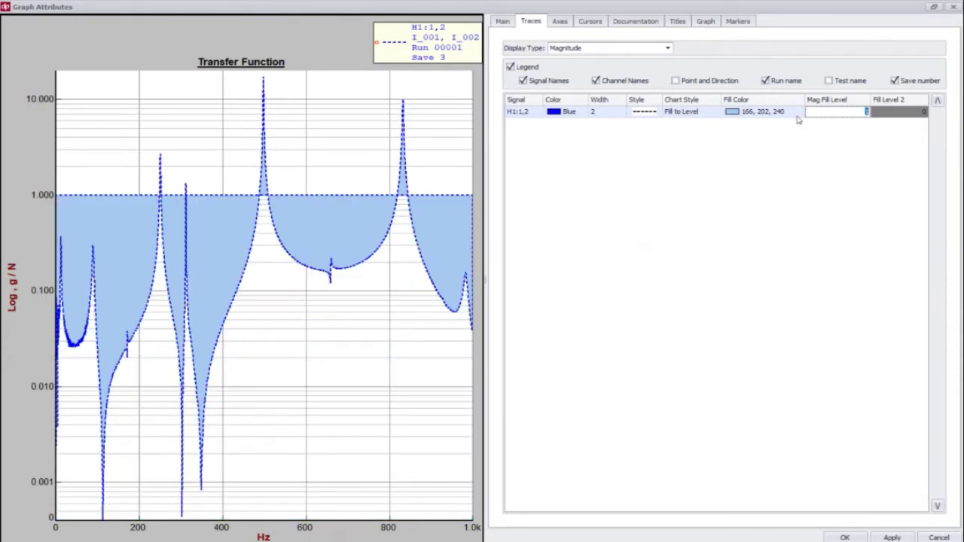
Step: Change the trace's chart style to Fill Down and its fill colour to black
left_click(686, 112)
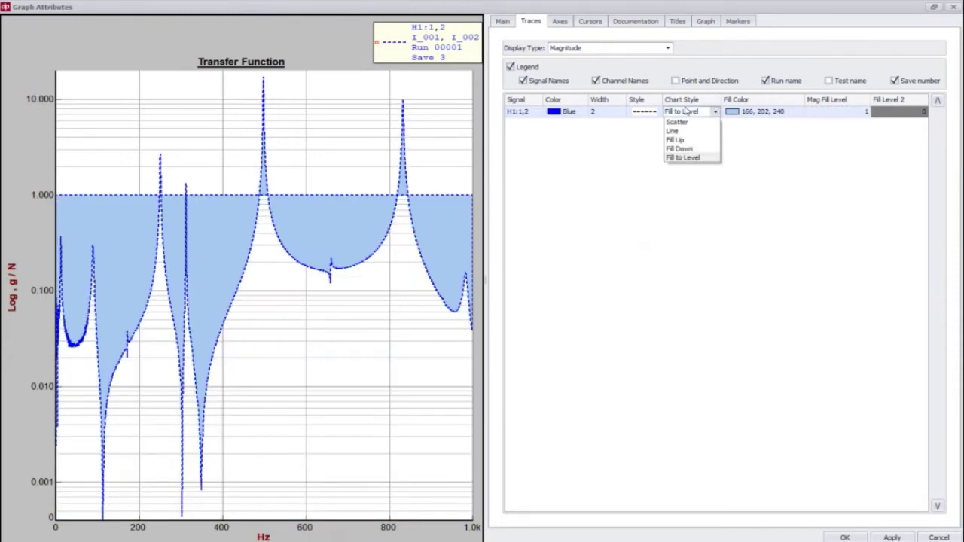
left_click(680, 148)
left_click(753, 117)
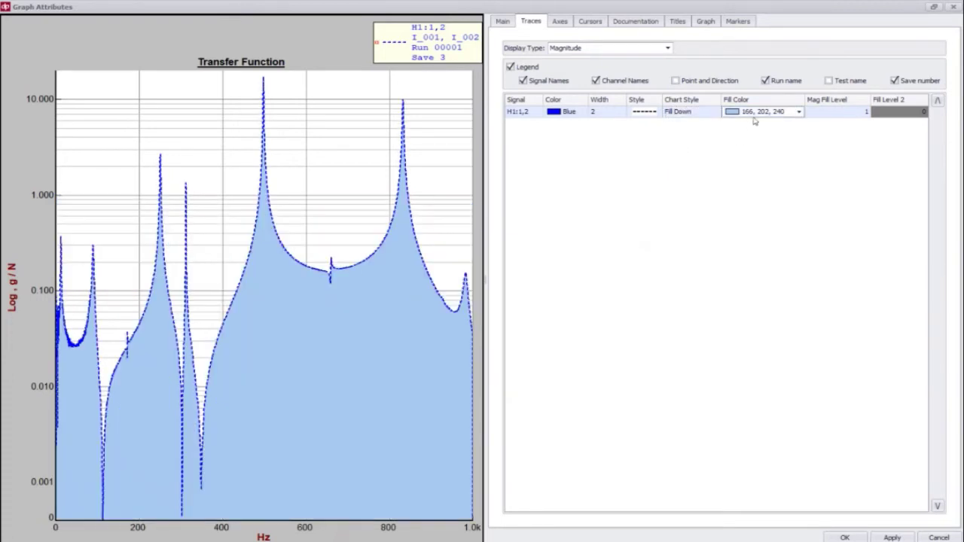
left_click(776, 111)
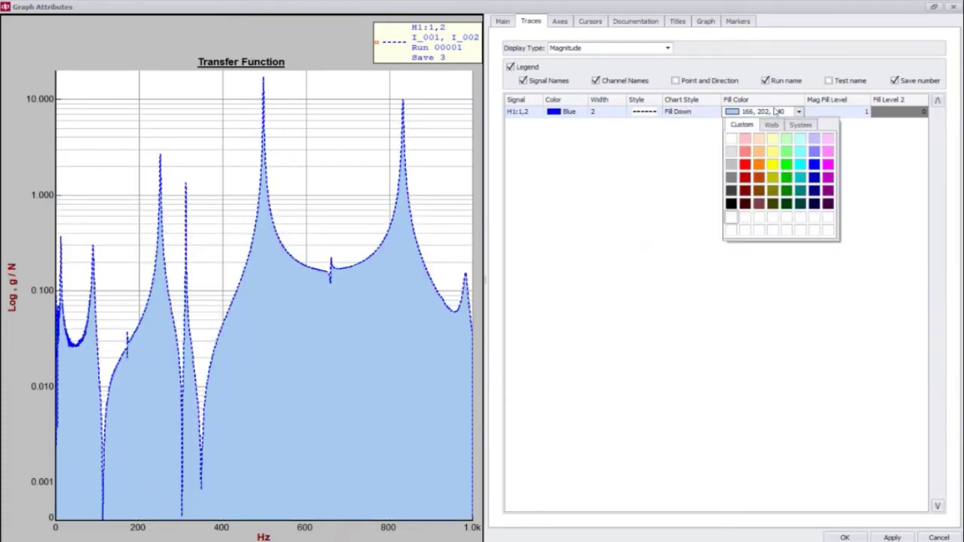
left_click(731, 204)
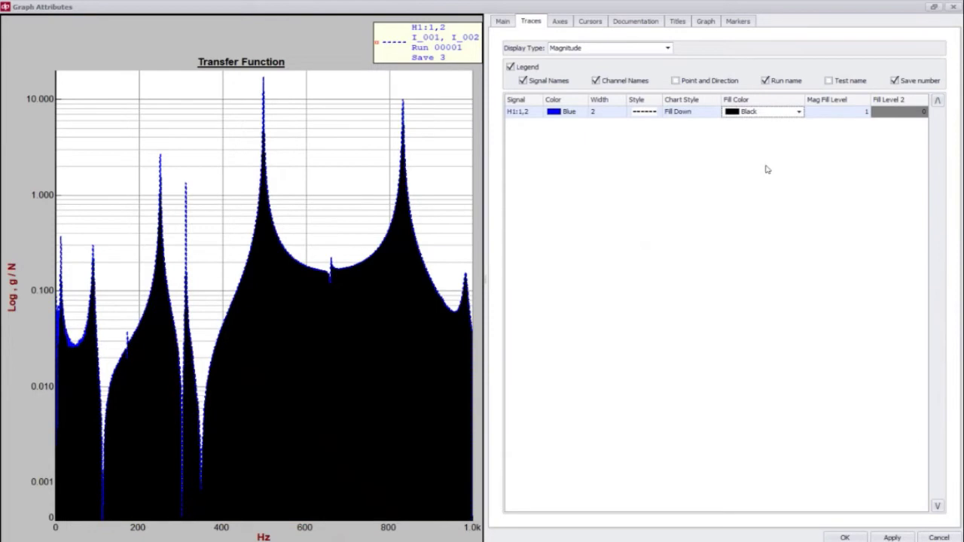
Step: Try lime, dark yellow (192, 192, 0) and red as the fill colour under the trace
left_click(766, 116)
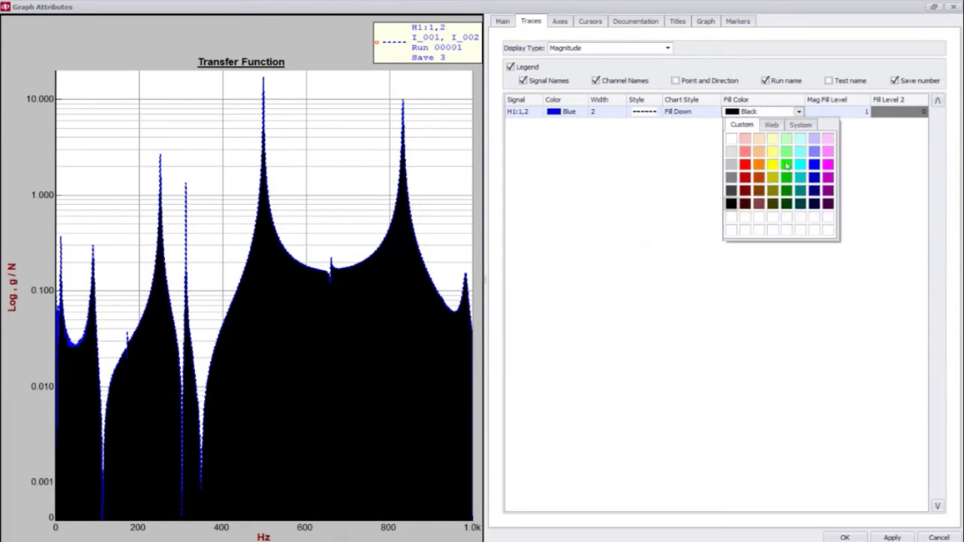
left_click(786, 165)
left_click(766, 114)
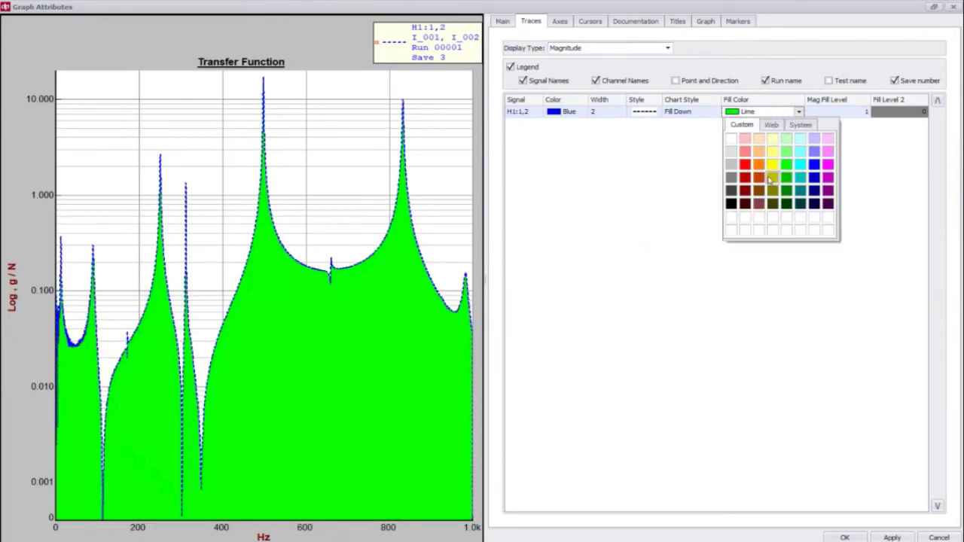
left_click(771, 178)
left_click(768, 113)
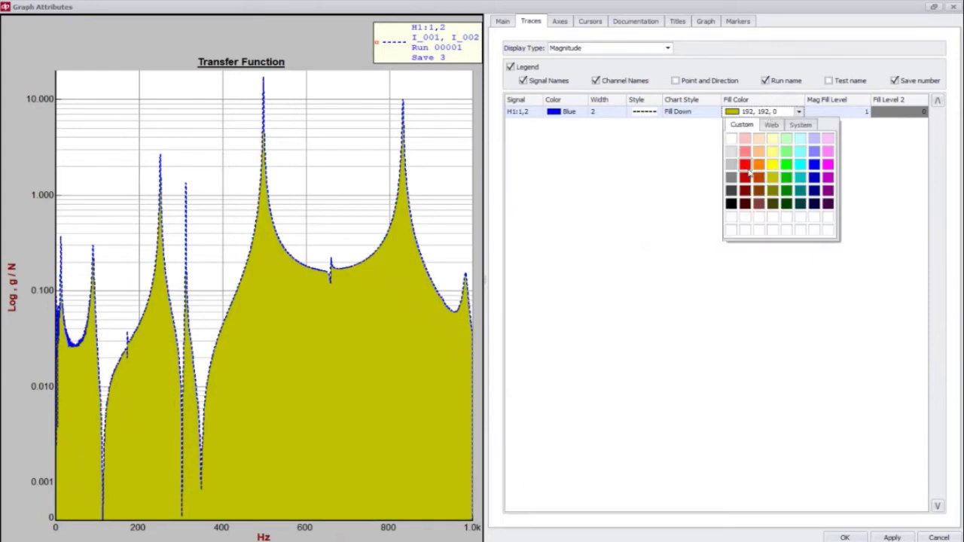
left_click(745, 164)
Step: Set the trace's fill colour to blue and return its chart style to Line
left_click(775, 116)
left_click(813, 165)
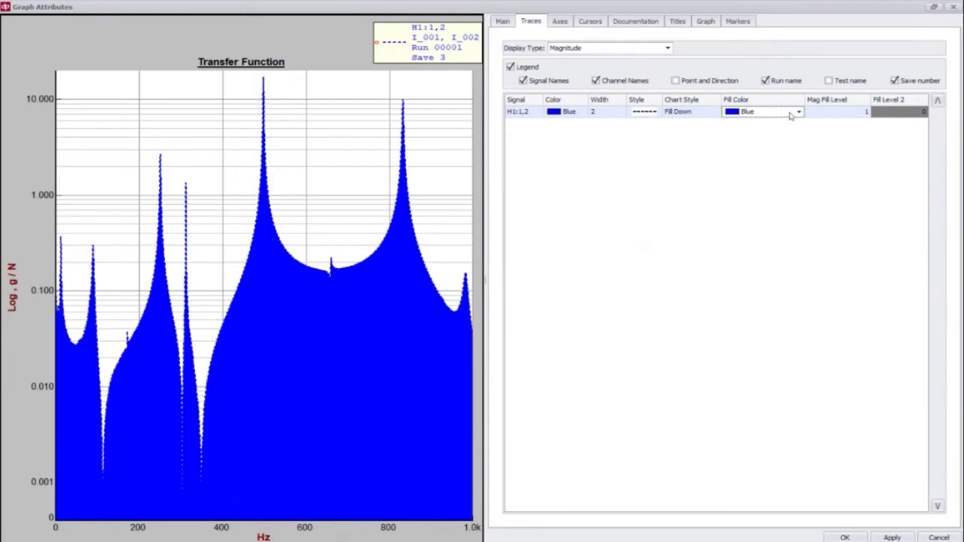
left_click(706, 115)
left_click(678, 134)
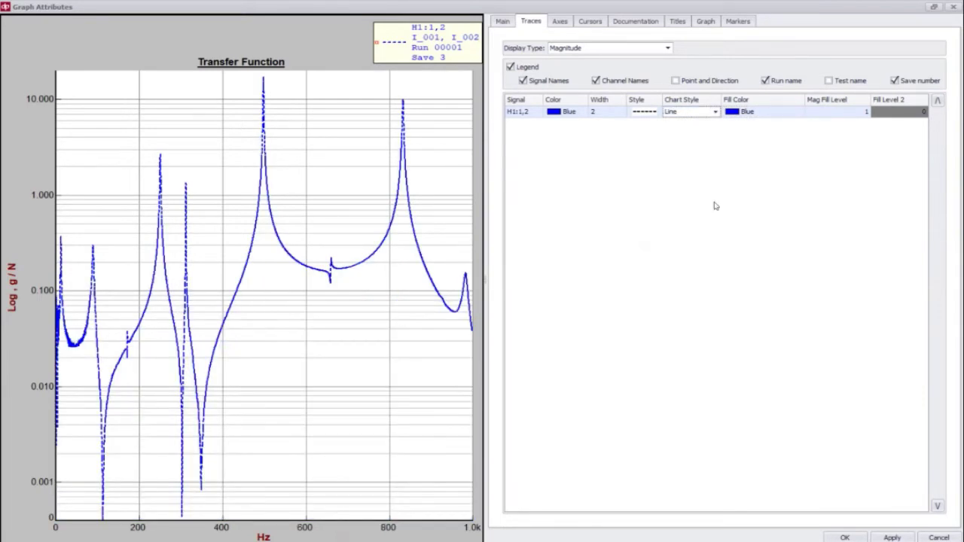
Step: Try a Single cursor on the graph and settle on a Peak Pick cursor with the number of peaks set to 6
left_click(591, 22)
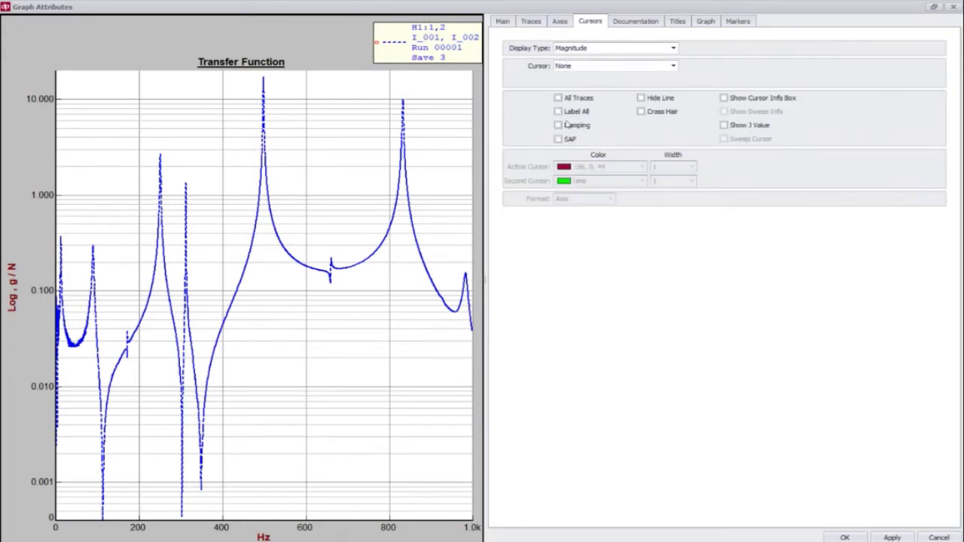
left_click(589, 67)
left_click(563, 86)
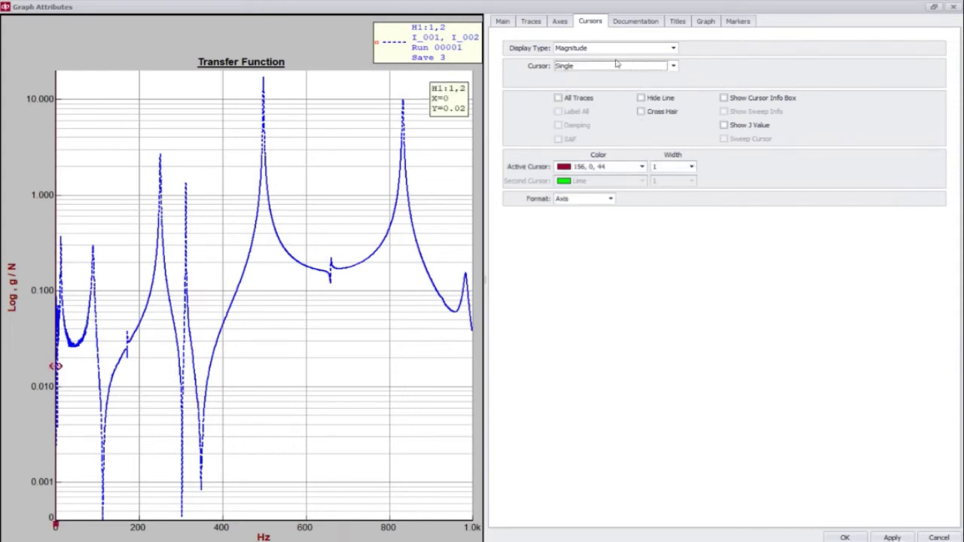
left_click(602, 67)
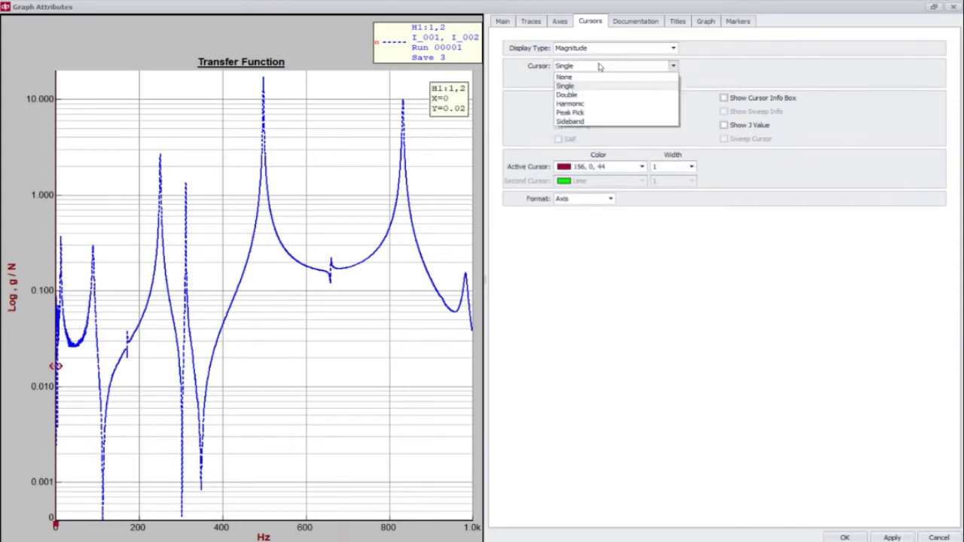
left_click(577, 113)
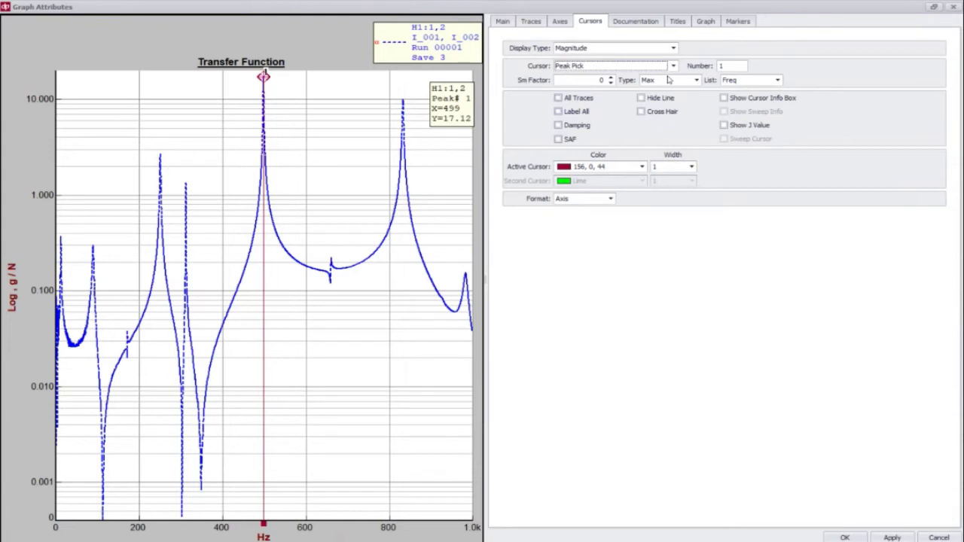
left_click(724, 67)
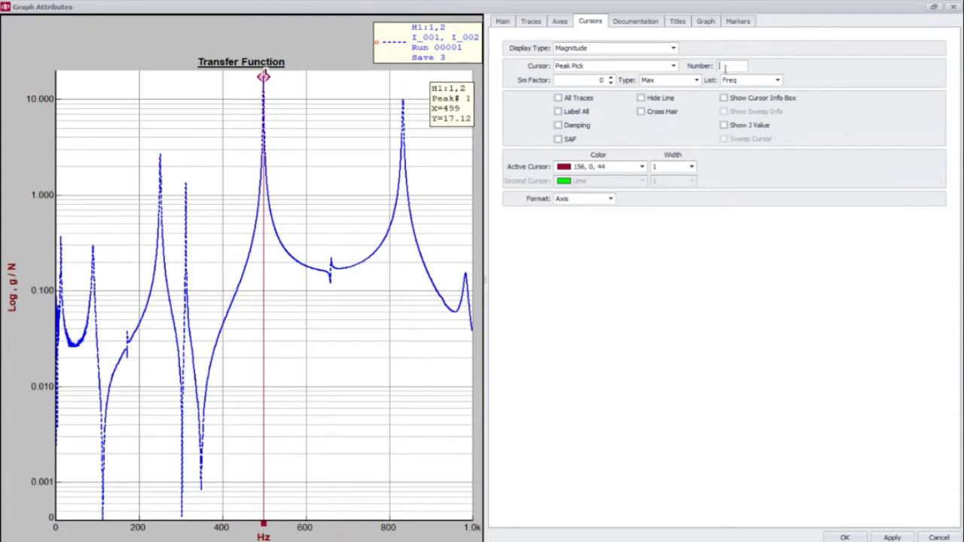
key("Return")
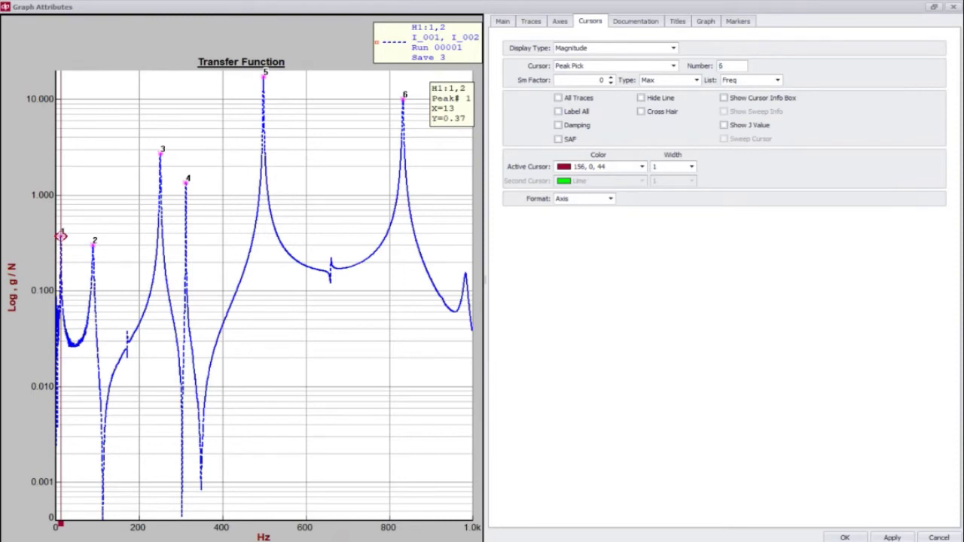
Step: Label all picked peaks in the cursor table and include their damping values
left_click(567, 98)
left_click(567, 99)
left_click(560, 111)
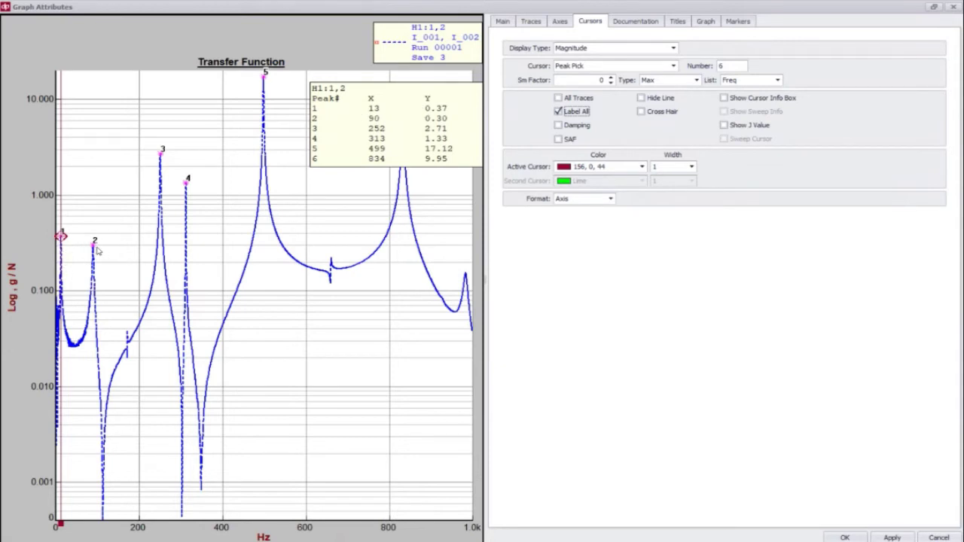
left_click(577, 126)
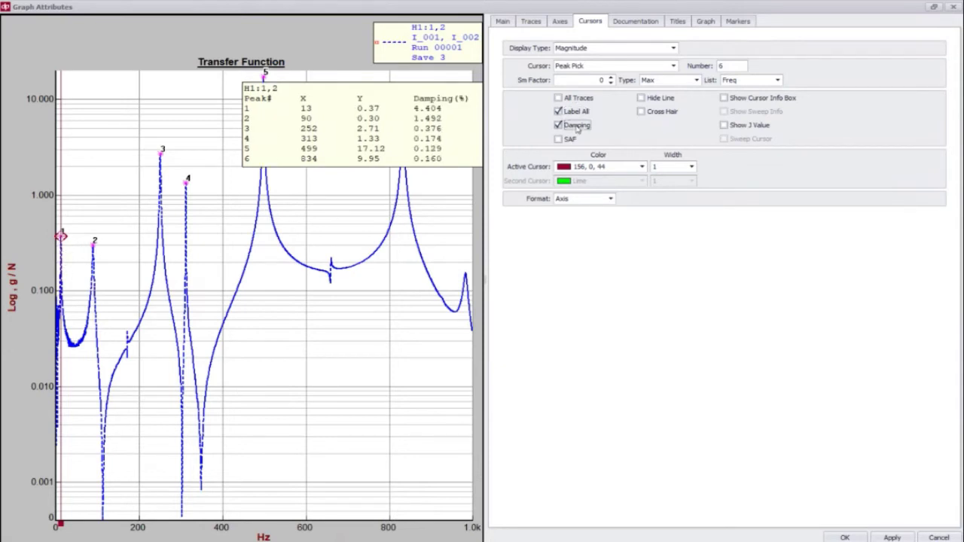
left_click(569, 140)
Step: Try hiding the cursor line, show it again and move the cursor to peak 4
left_click(659, 99)
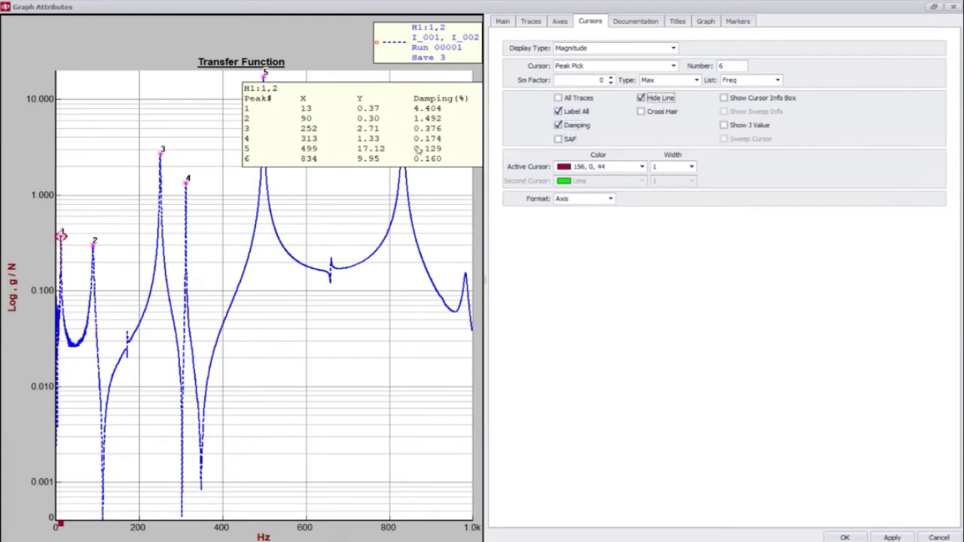
key("Right")
key("Right")
left_click(642, 99)
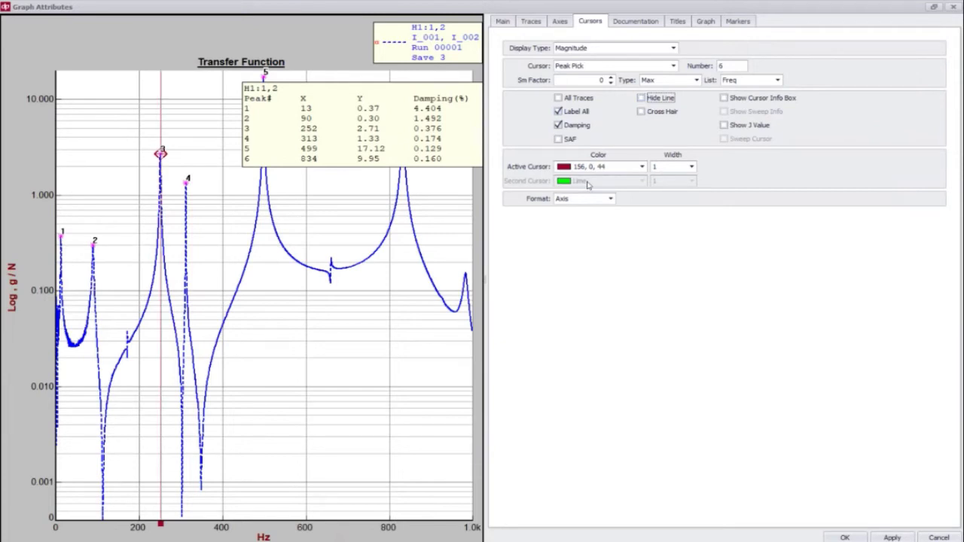
left_click(397, 374)
key("Right")
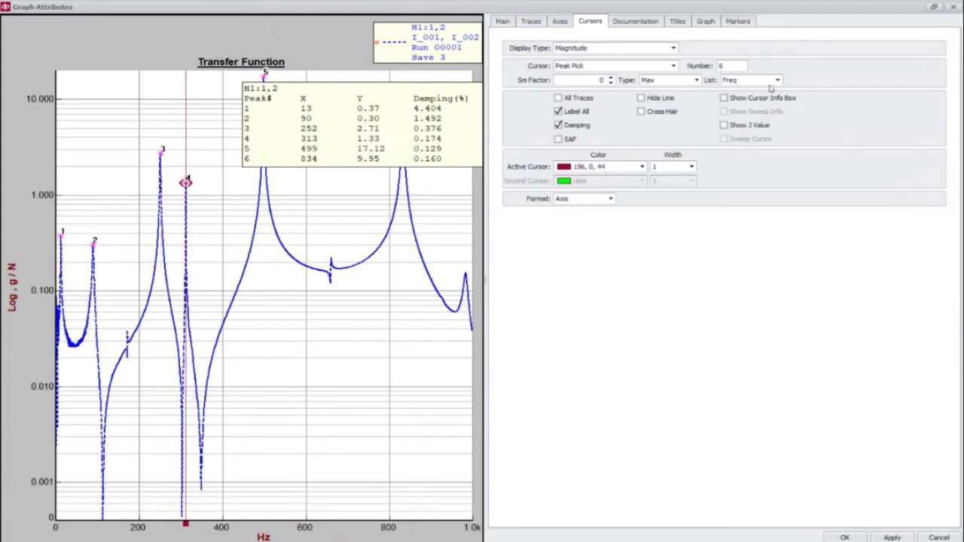
left_click(730, 103)
Step: Try blue for the active cursor and settle on black as its colour
left_click(586, 167)
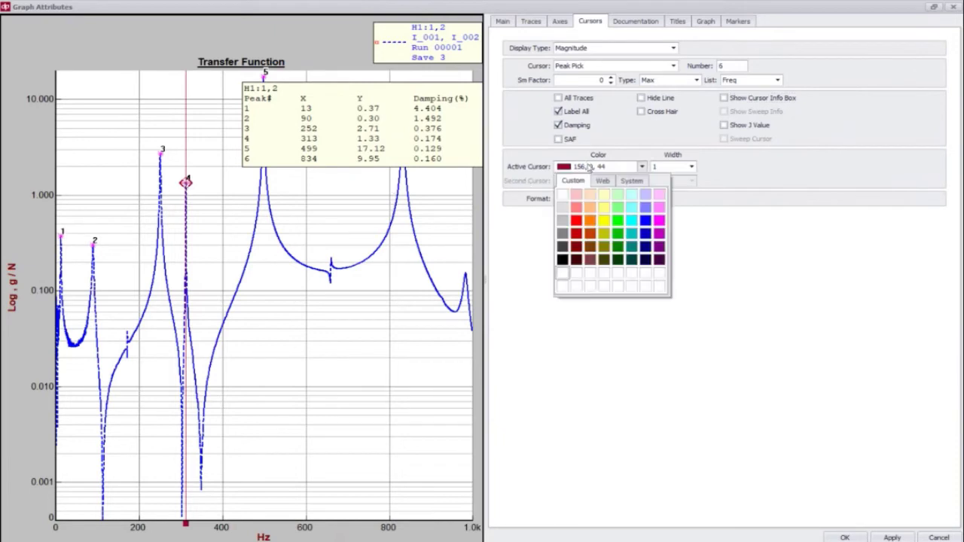
left_click(563, 260)
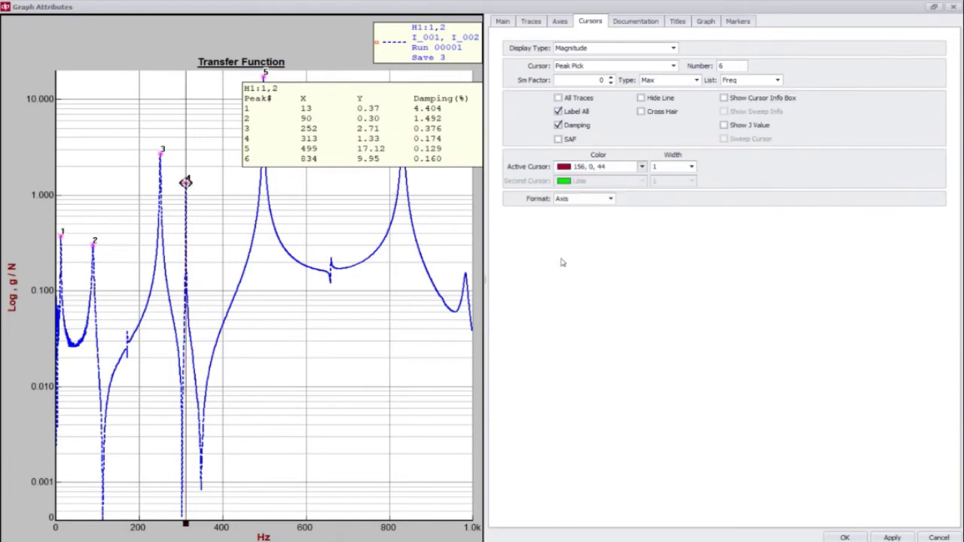
left_click(604, 167)
left_click(646, 221)
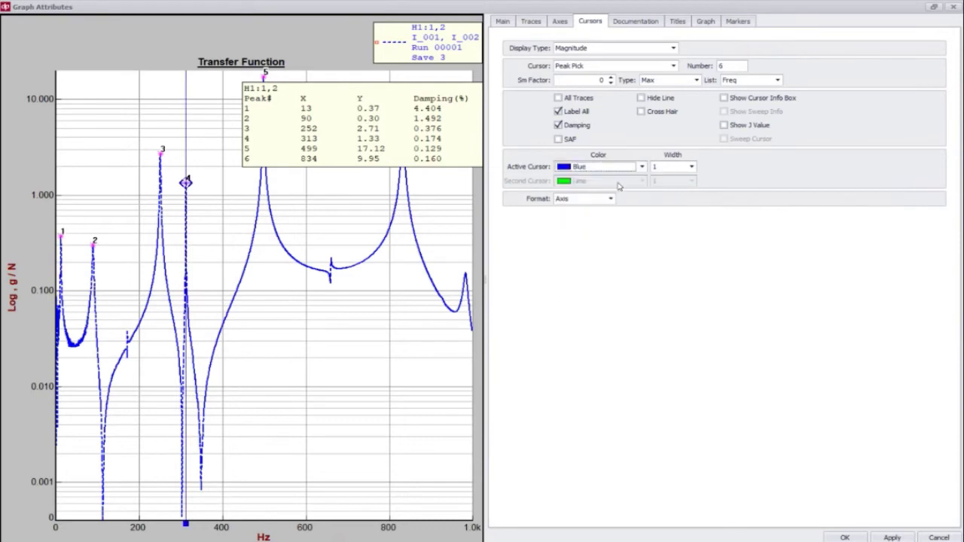
left_click(571, 167)
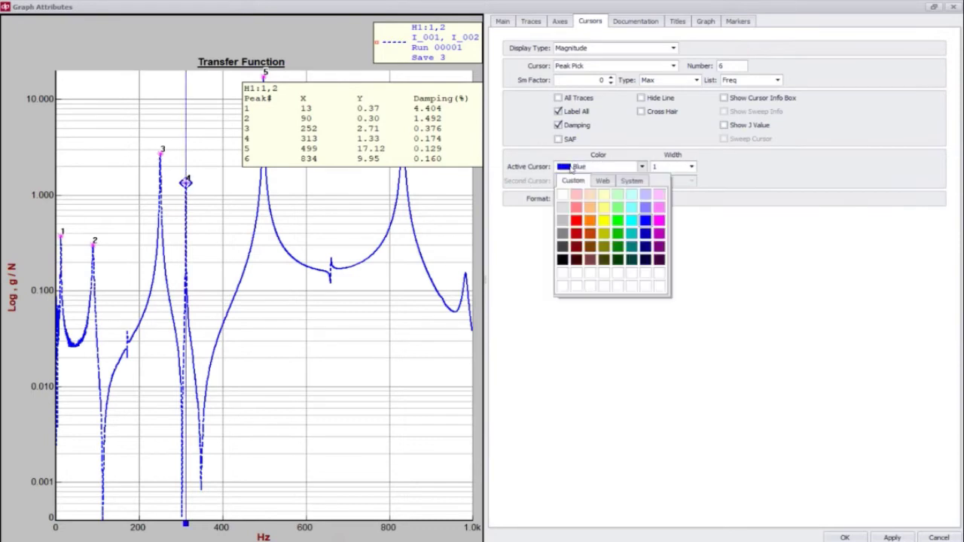
left_click(562, 259)
Step: Compare widths 3 and Thinnest for the active cursor and set its width to 2
left_click(690, 166)
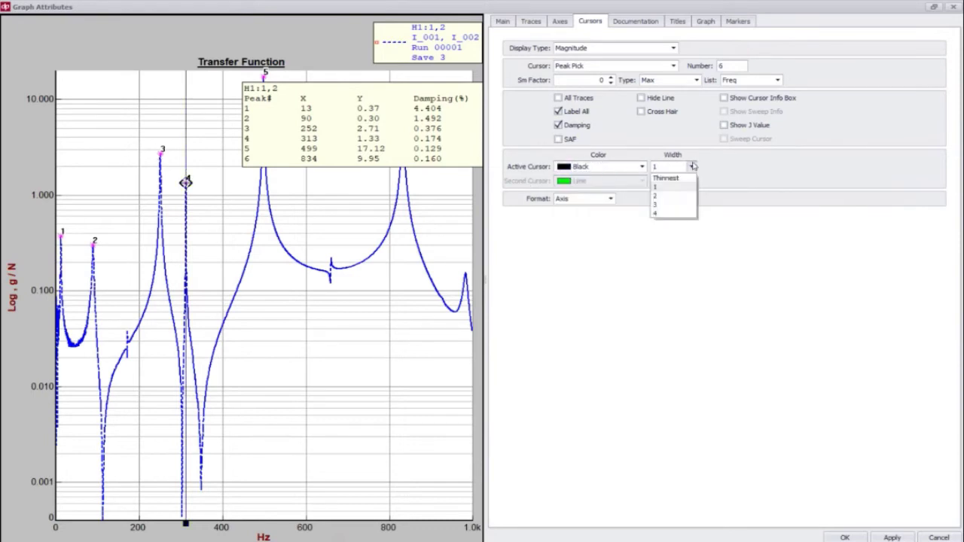
left_click(655, 204)
left_click(691, 167)
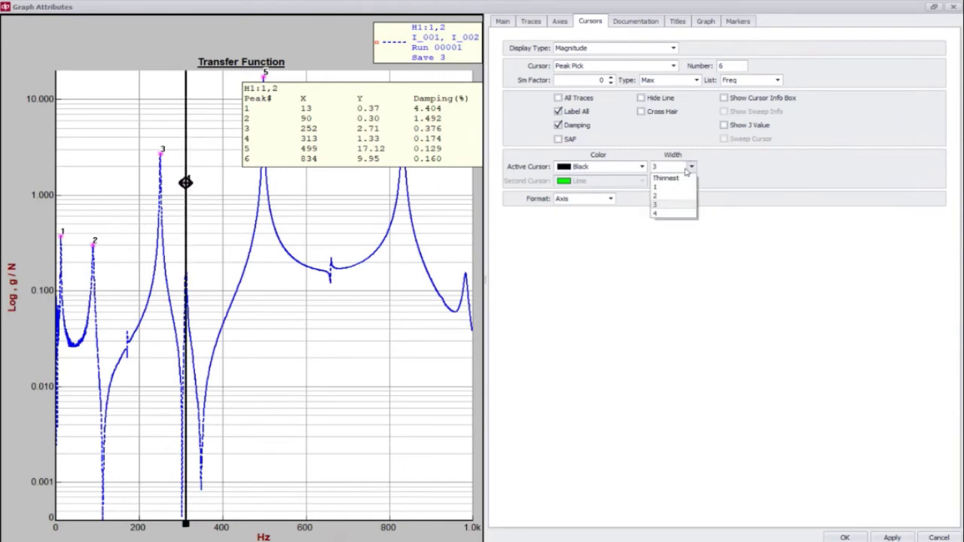
left_click(687, 177)
left_click(691, 167)
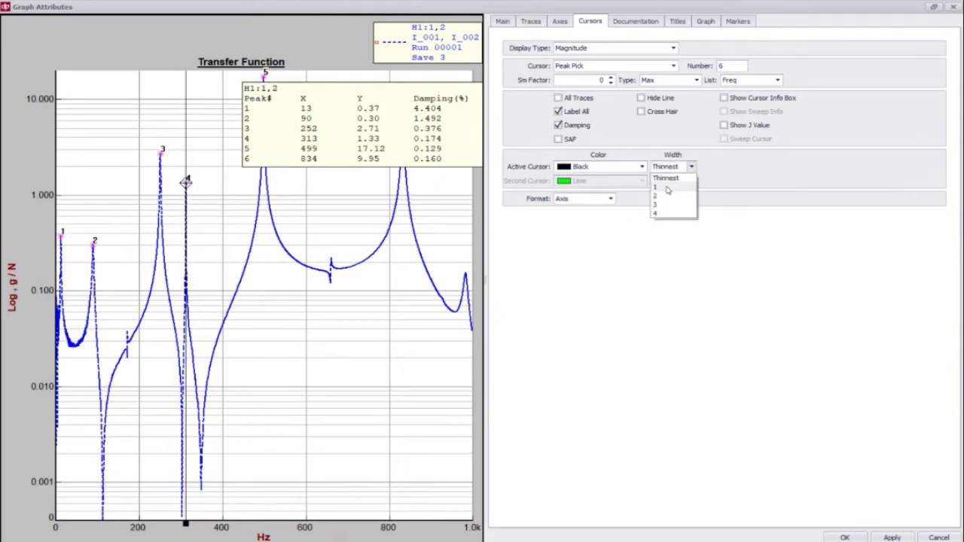
left_click(660, 195)
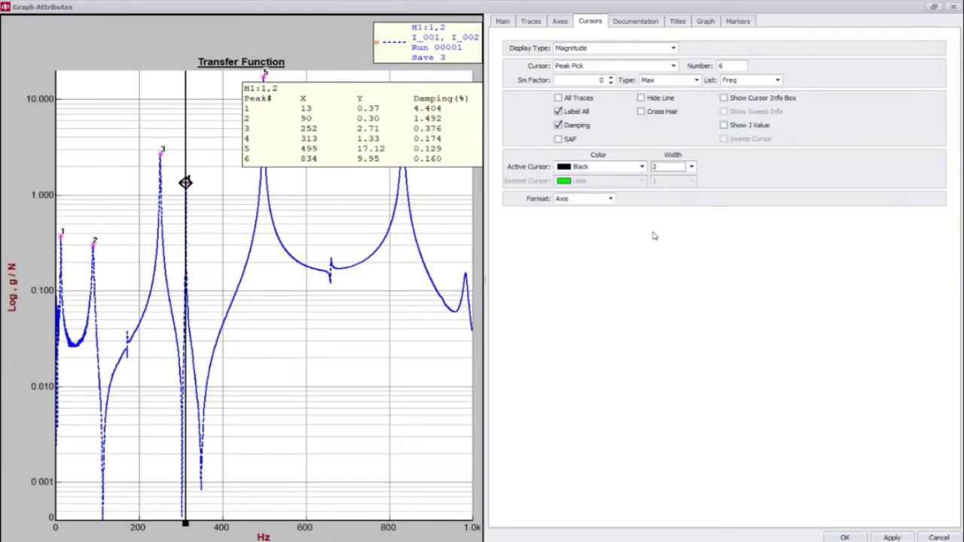
Step: Change the cursor value format to User and move the peak table to the lower part of the plot
left_click(610, 199)
left_click(576, 221)
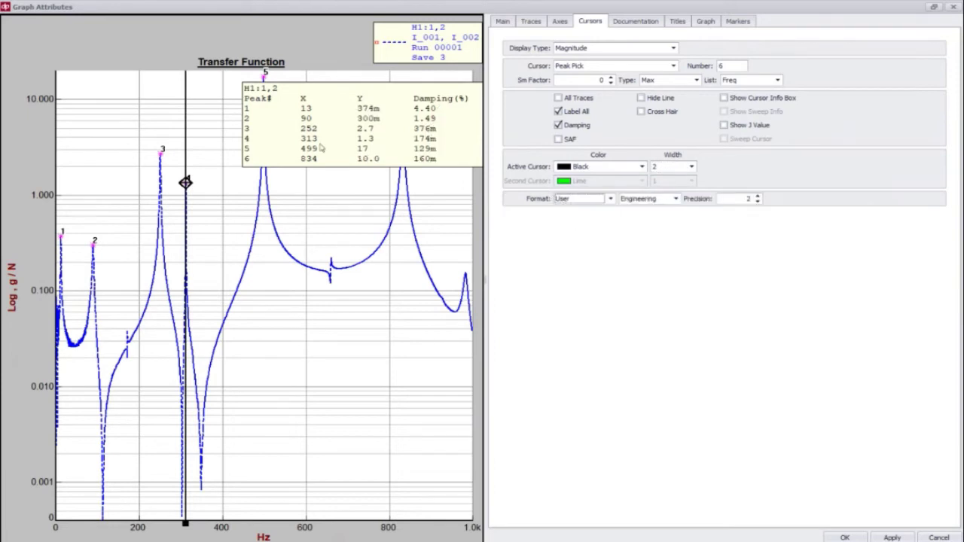
left_click_drag(345, 104, 328, 436)
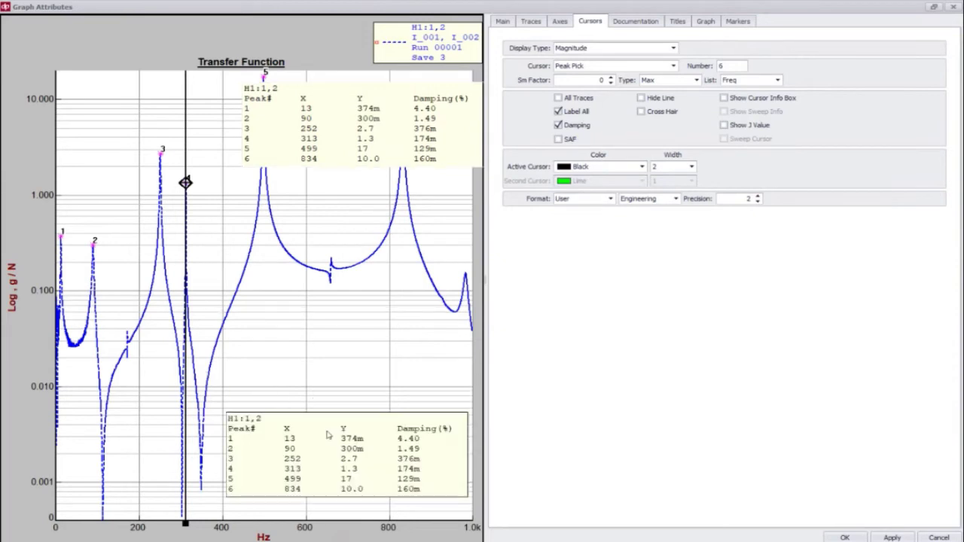
Step: Compare the Axis format for the cursor values, and set them to the User format with Scientific notation
left_click(574, 200)
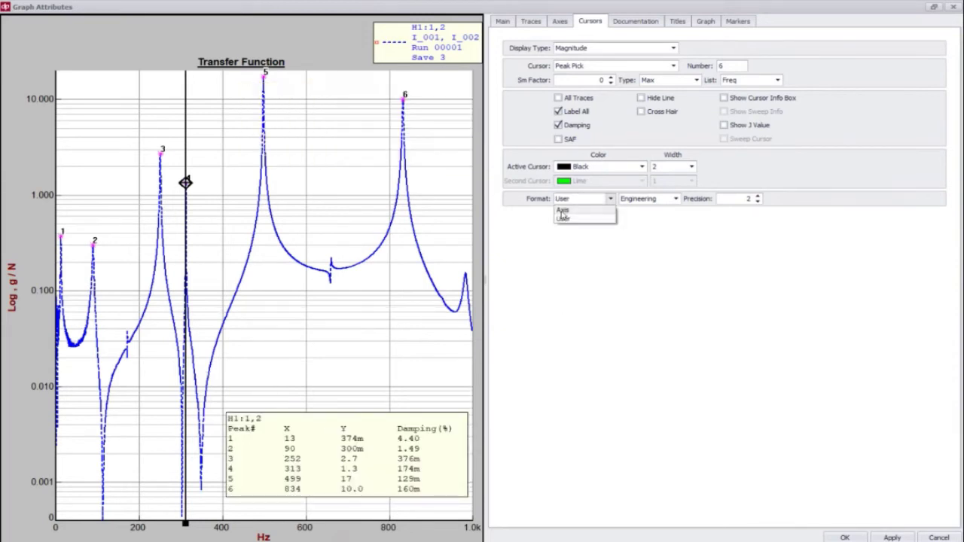
left_click(562, 211)
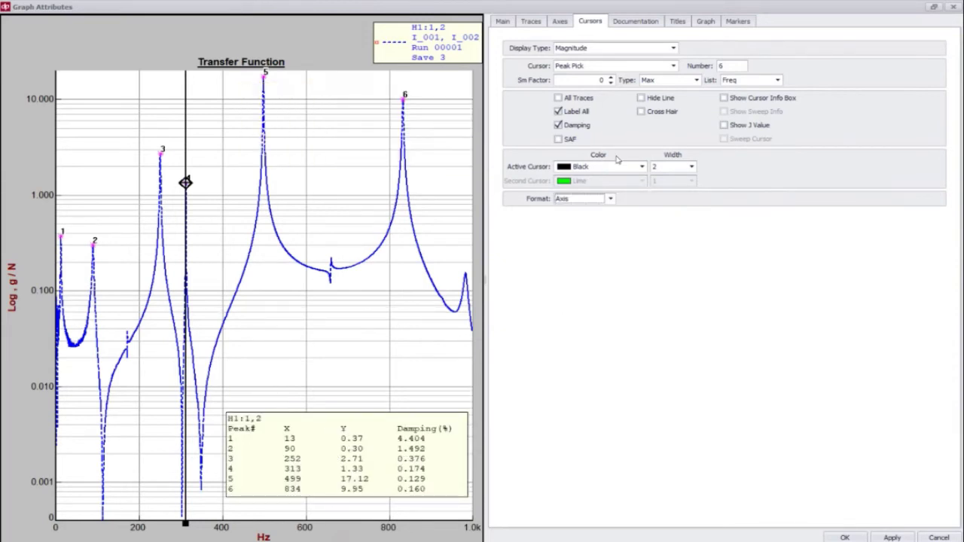
left_click(589, 198)
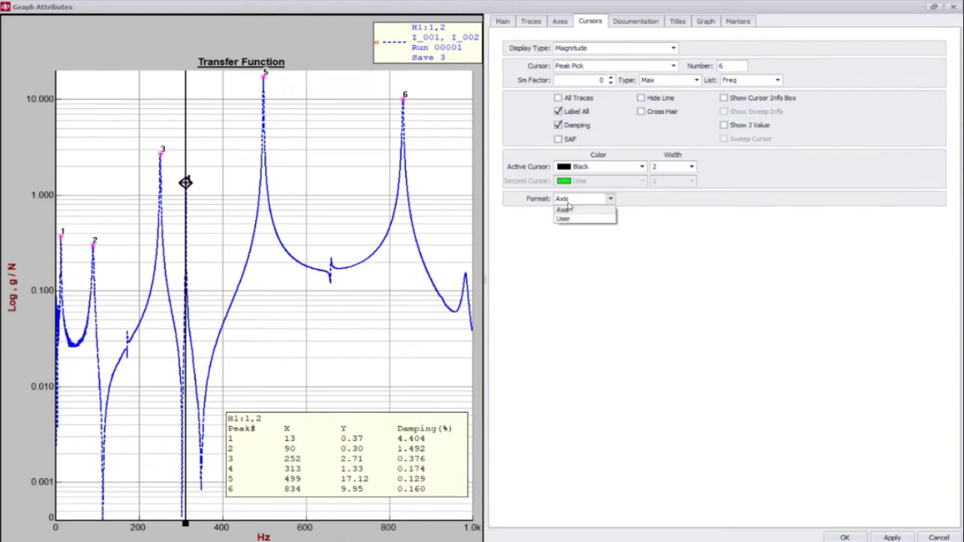
left_click(561, 218)
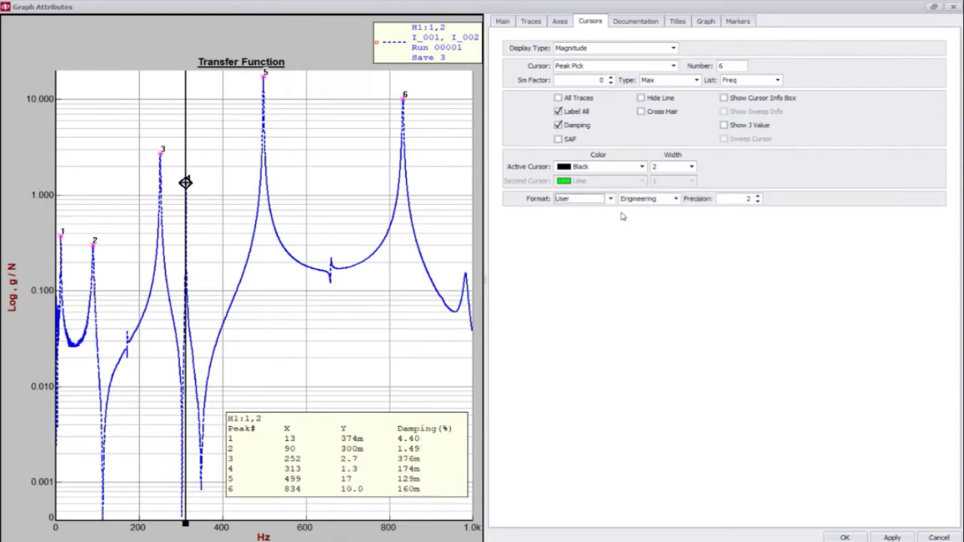
left_click(663, 200)
left_click(634, 219)
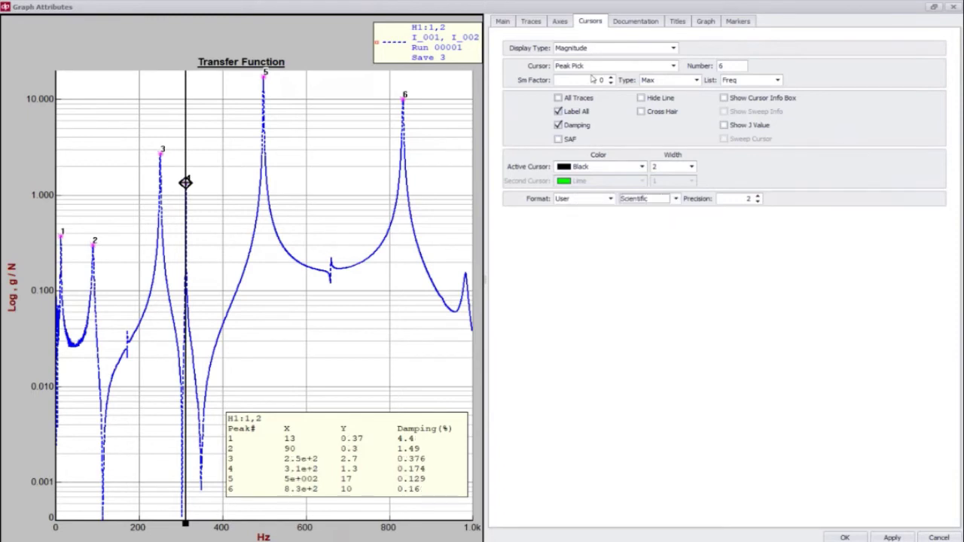
Step: Try removing the channel names from the legend in the documentation settings and restore them
left_click(637, 22)
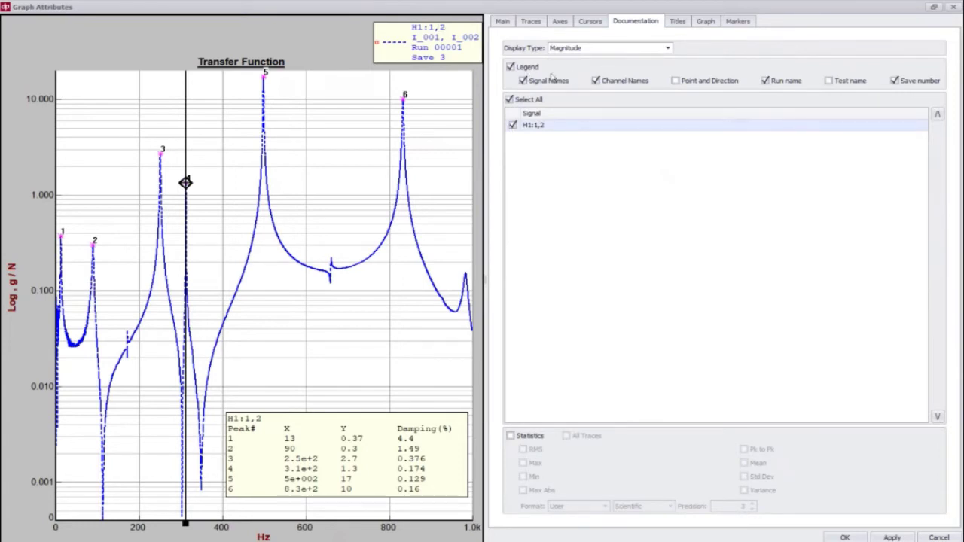
left_click(617, 83)
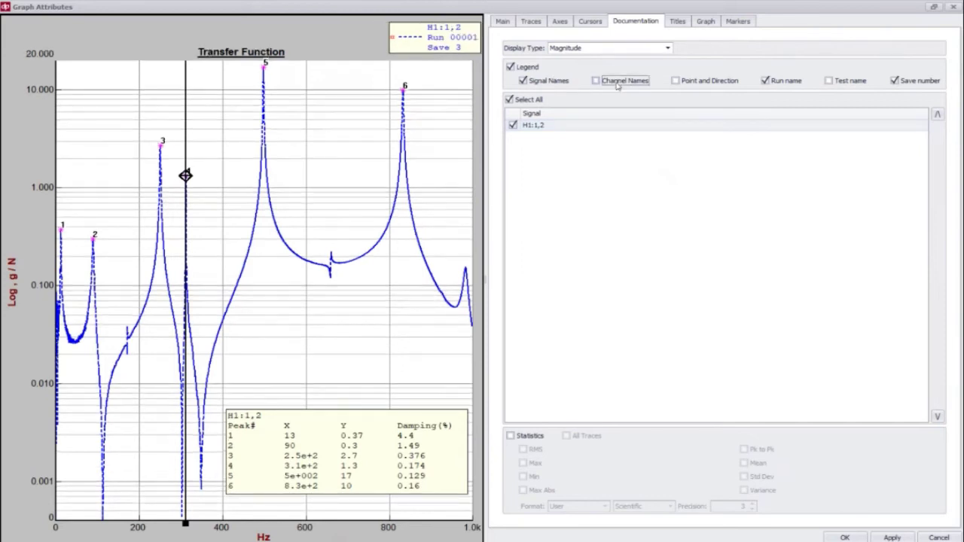
left_click(618, 83)
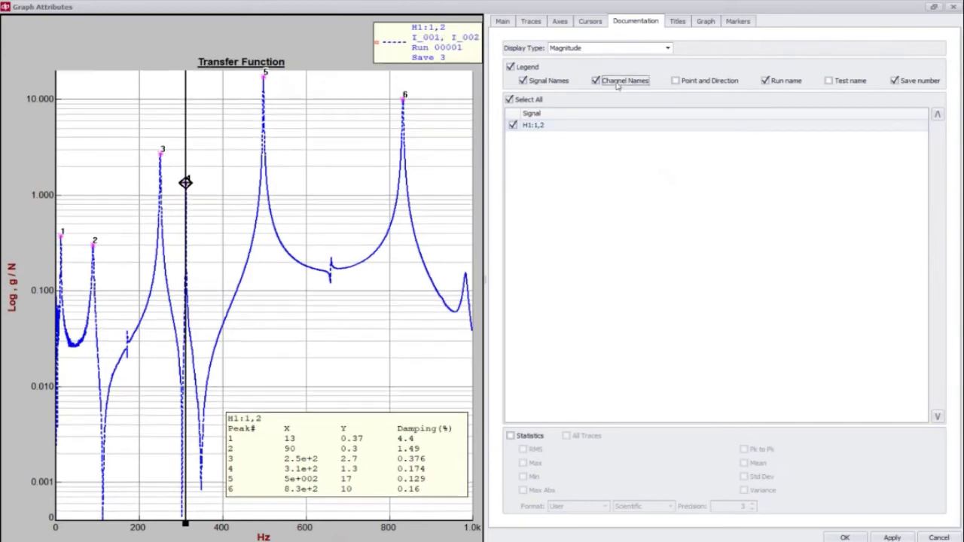
left_click(537, 173)
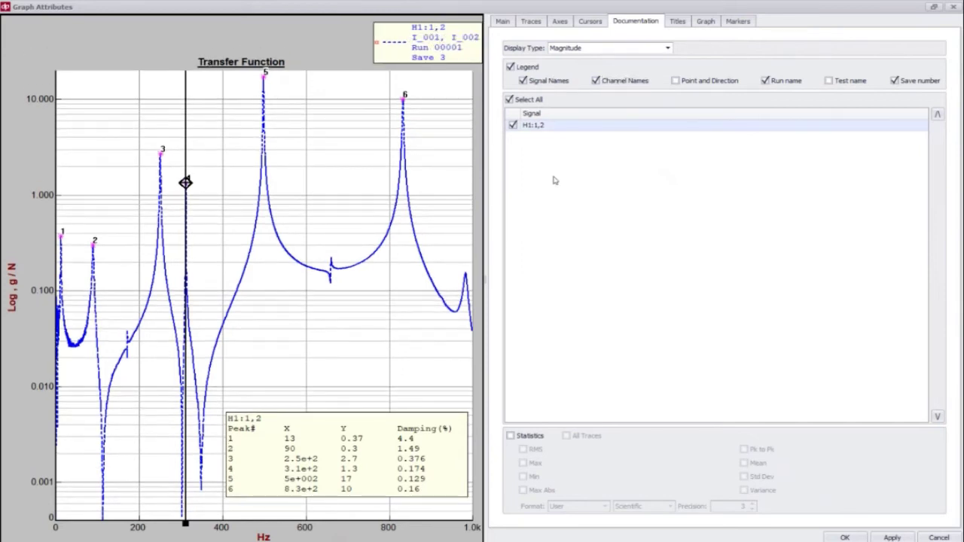
Step: Enable statistics for the trace and include its Max and Min values in the legend
left_click(525, 436)
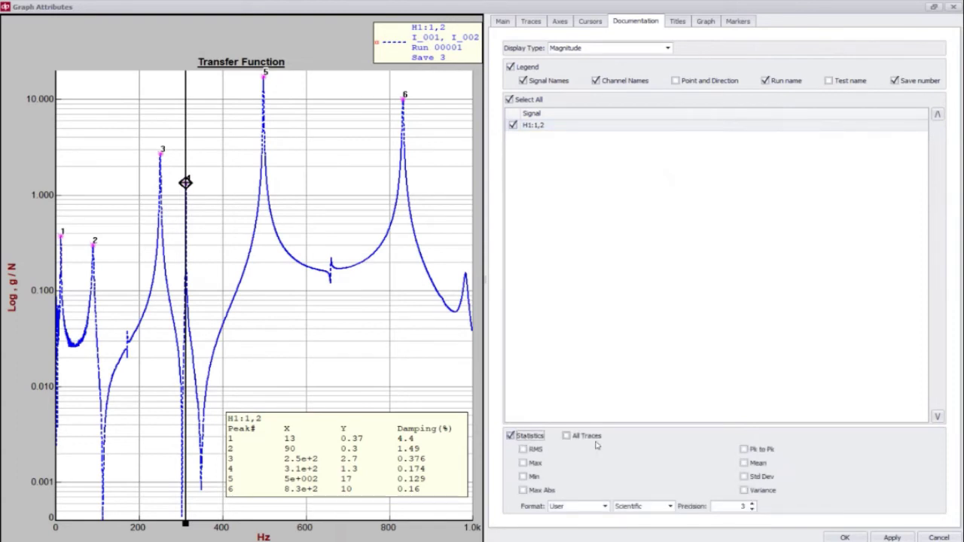
left_click(524, 463)
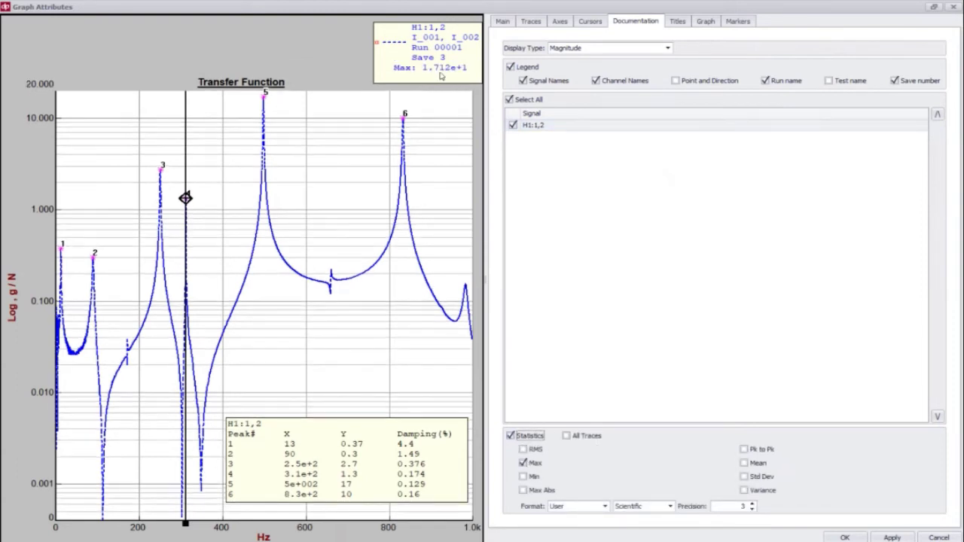
left_click(533, 476)
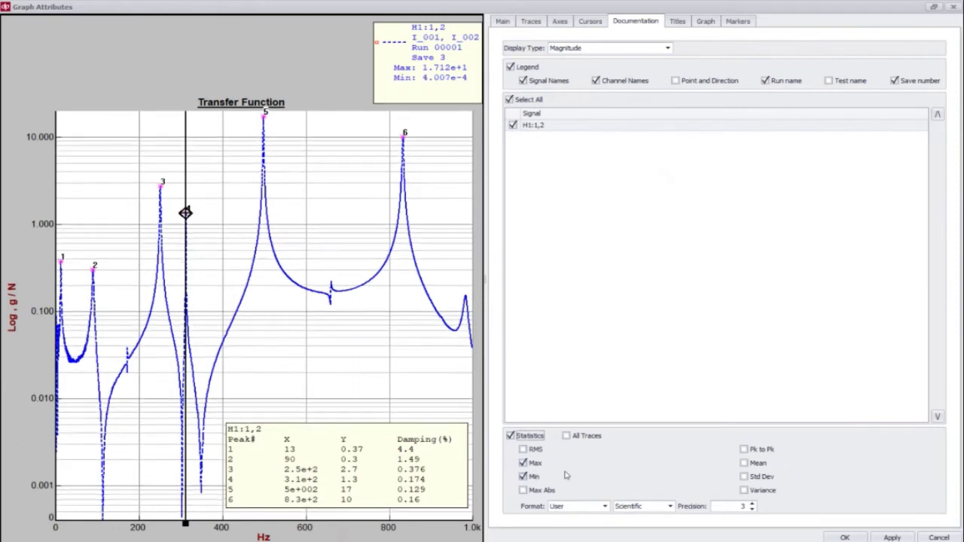
Step: Try adding the Max Abs and Pk to Pk statistics to the legend and remove them again
left_click(540, 495)
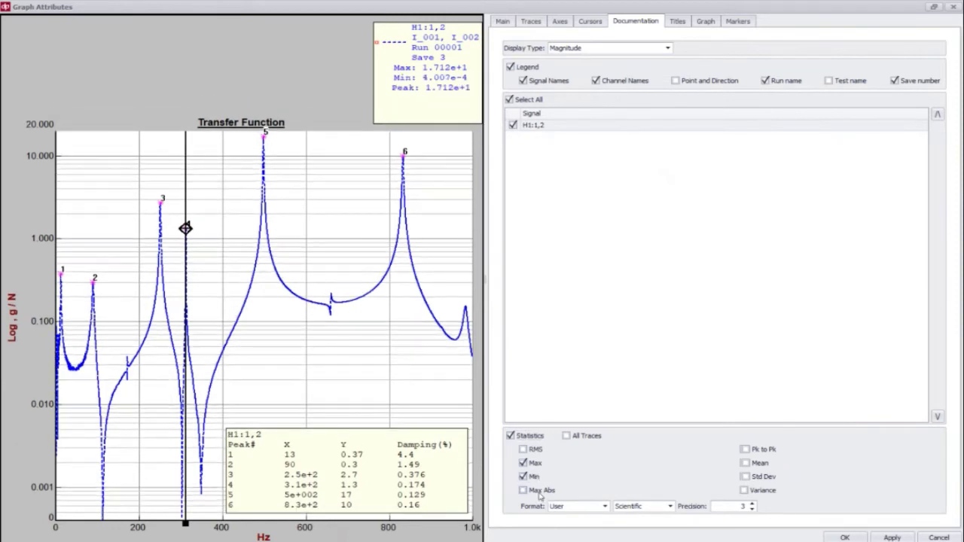
left_click(540, 494)
left_click(748, 450)
left_click(748, 450)
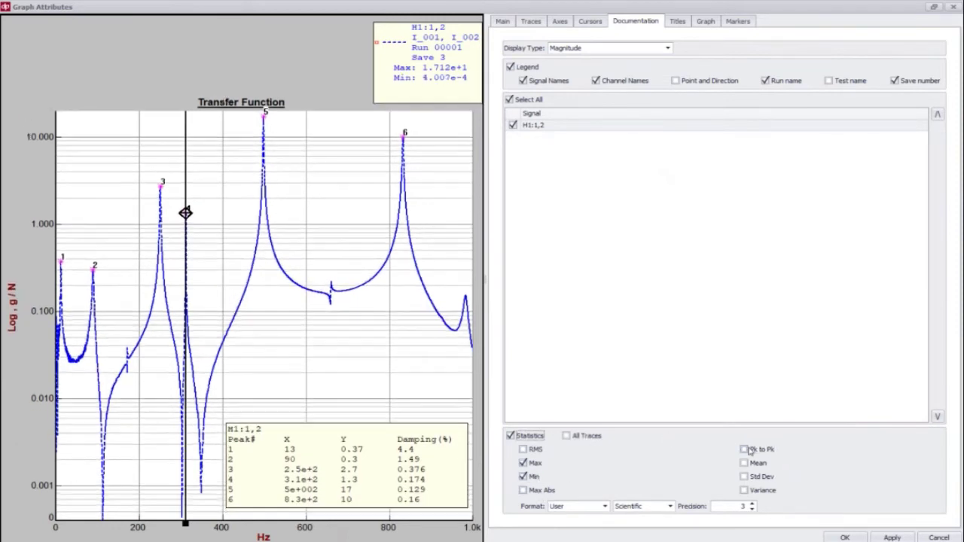
Step: Try adding the Mean, Std Dev and Variance statistics to the legend and remove each one again
left_click(746, 463)
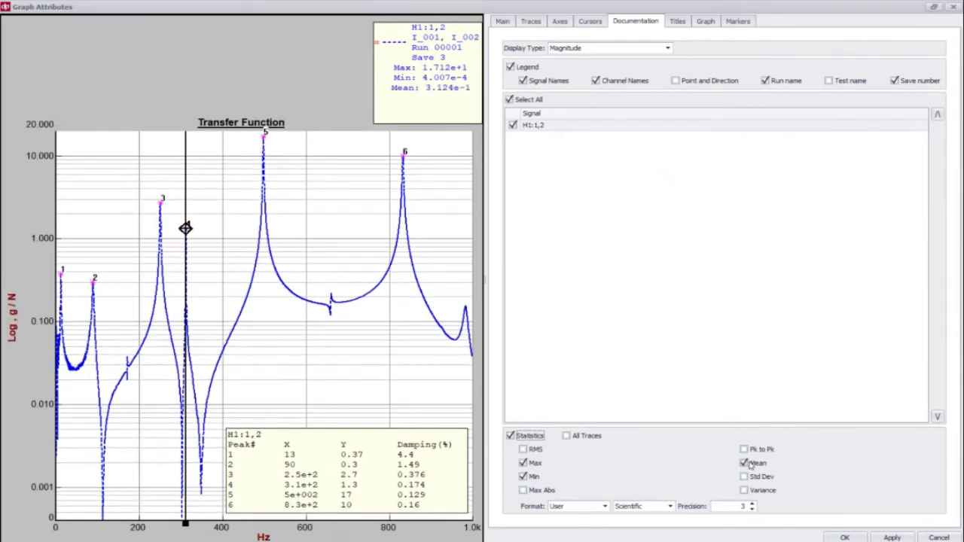
left_click(745, 463)
left_click(746, 477)
left_click(746, 477)
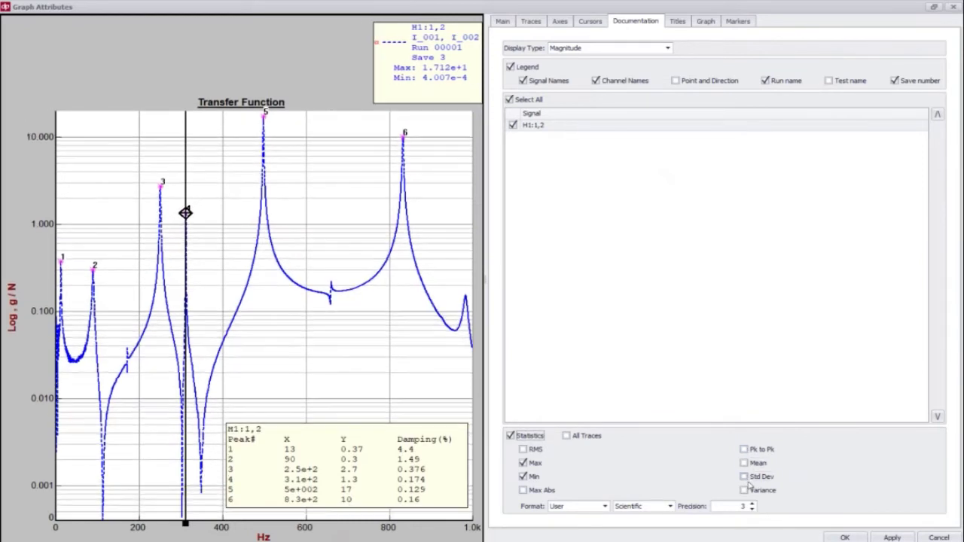
left_click(745, 490)
left_click(745, 490)
Step: Set the number format of the legend statistics to Axis
left_click(607, 508)
left_click(607, 509)
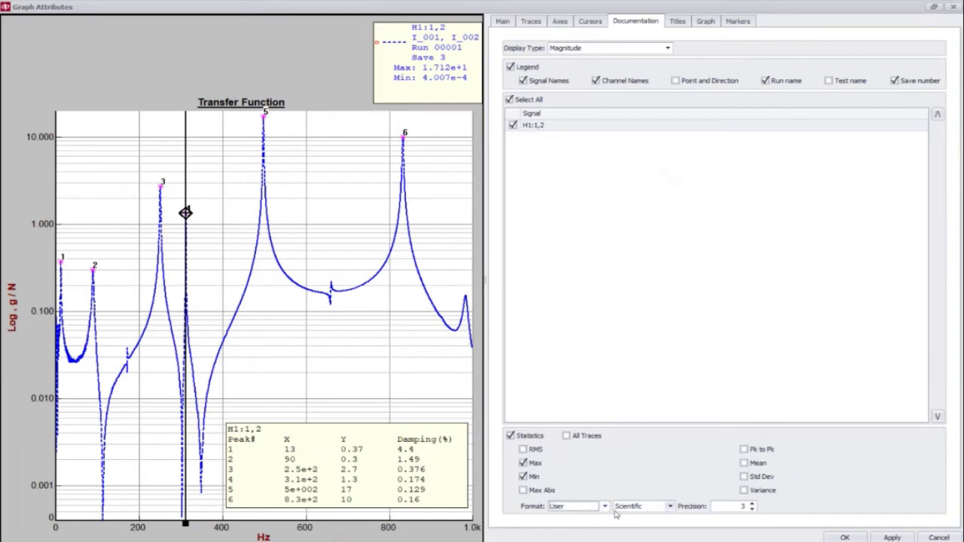
left_click(604, 509)
left_click(570, 517)
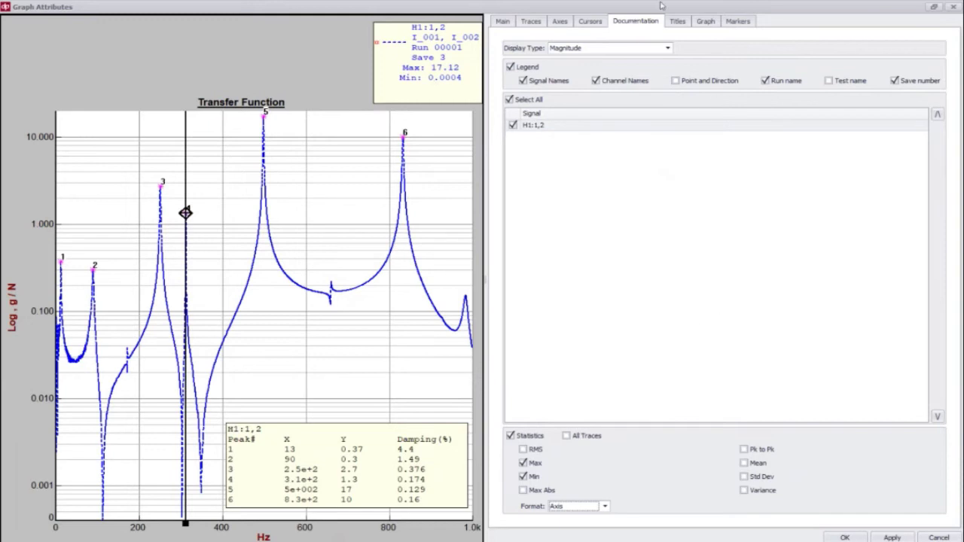
Step: Try the default graph title, switch back to a custom title and change it to "Transfer Function Seminar"
left_click(680, 23)
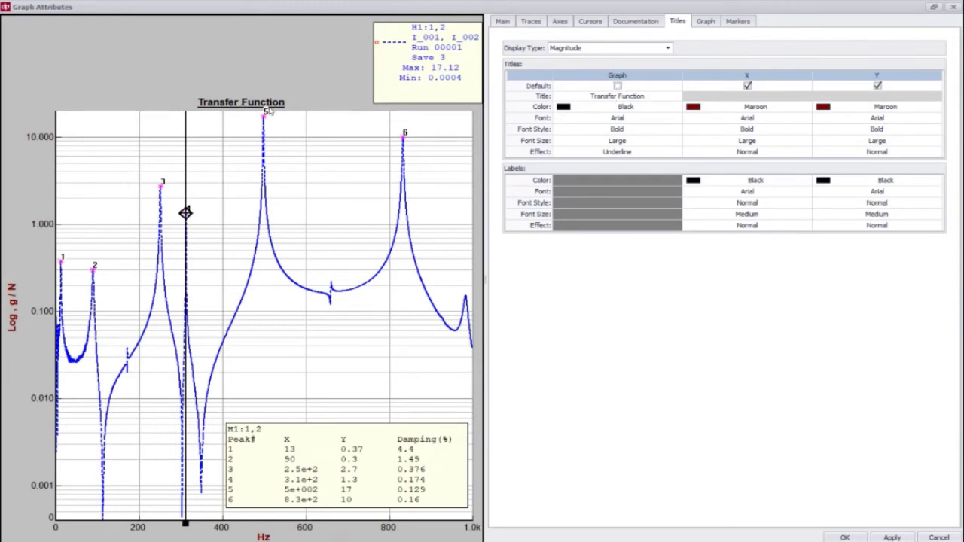
left_click(618, 86)
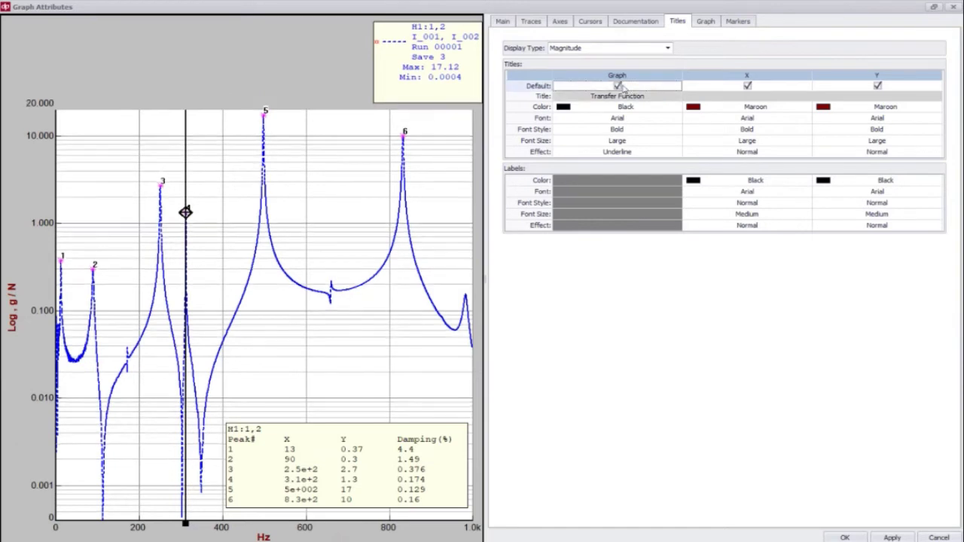
left_click(617, 85)
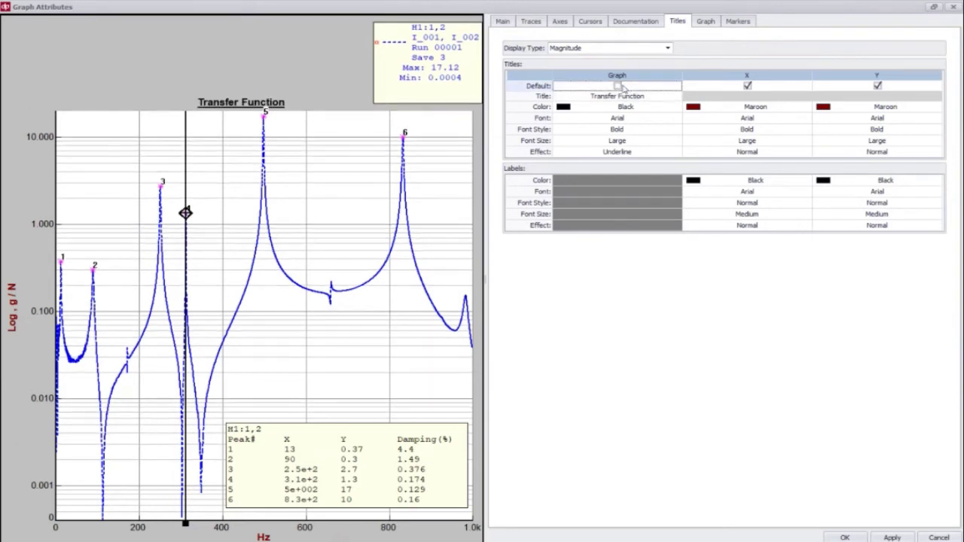
left_click(660, 97)
type("Seminar")
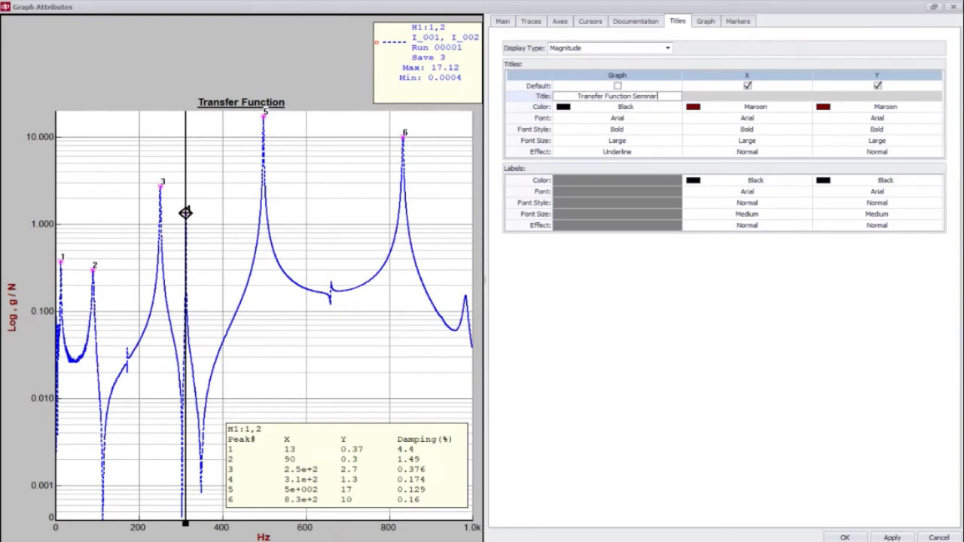
key("Return")
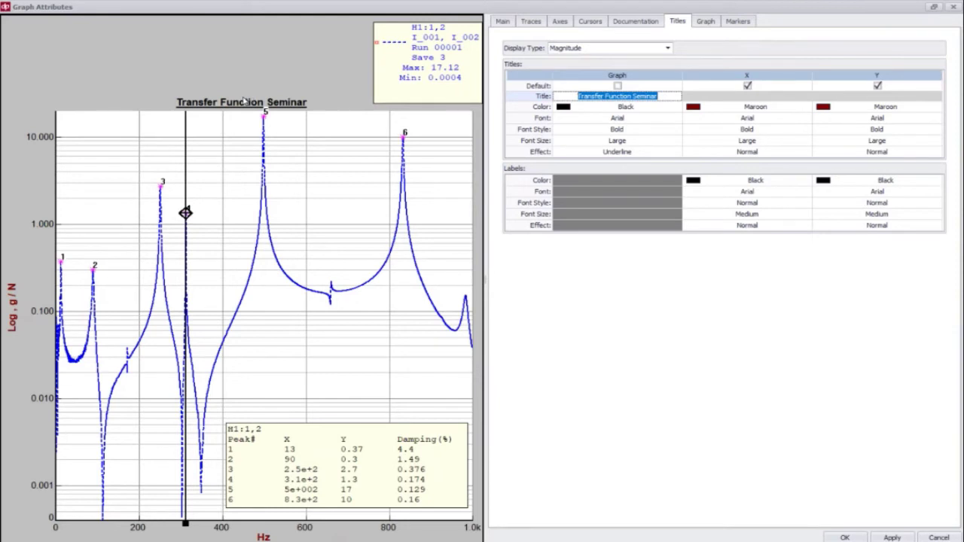
Step: Try light orange, dark yellow, Lime and Yellow as the graph title colour and restore it to Black
left_click(624, 107)
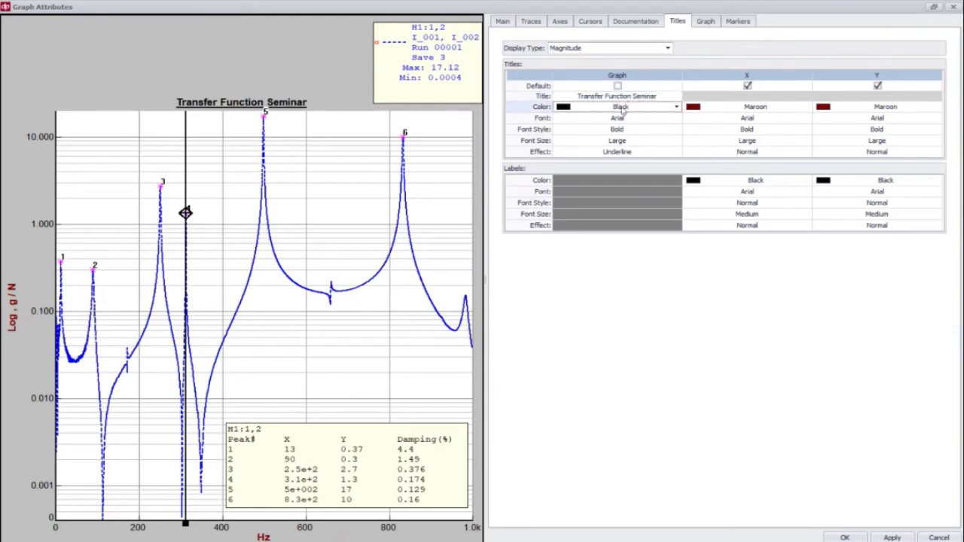
left_click(622, 109)
left_click(590, 146)
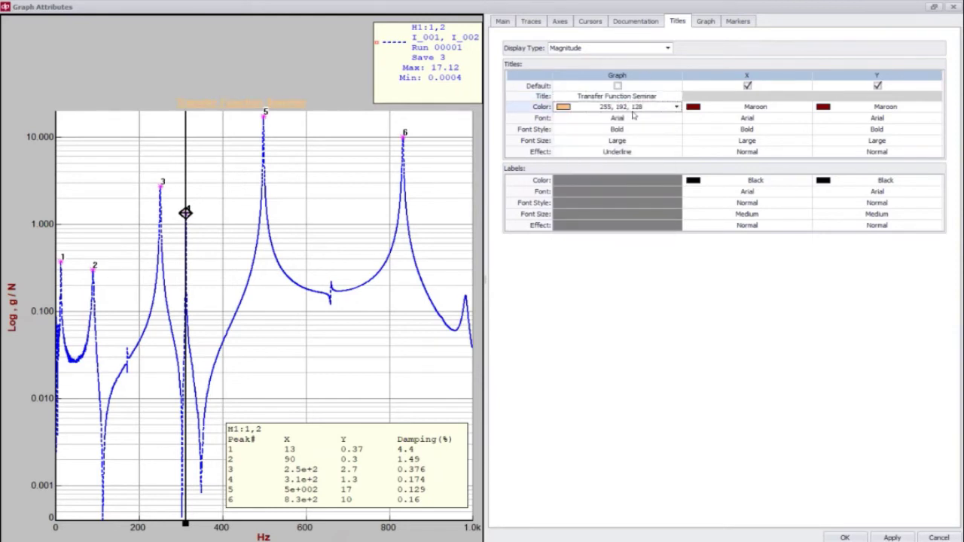
left_click(635, 111)
left_click(605, 172)
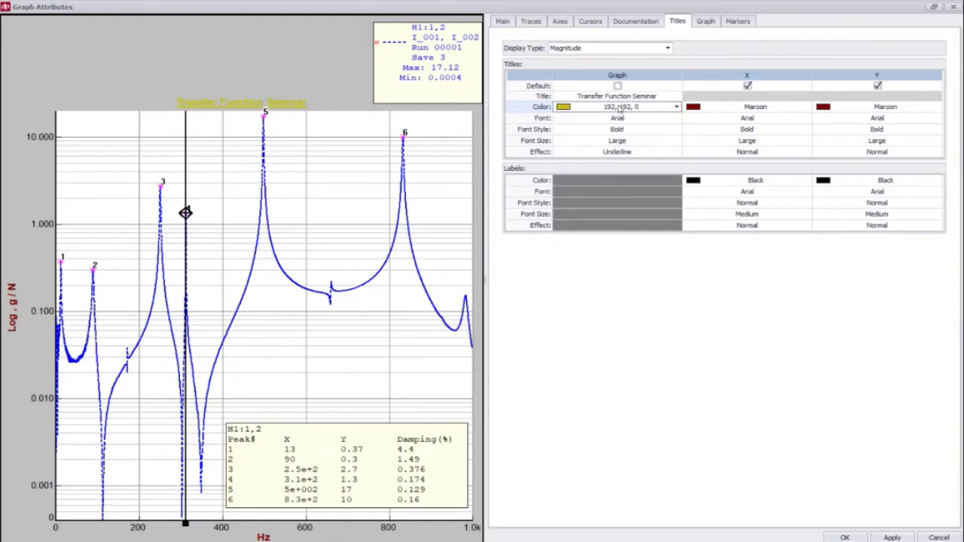
left_click(619, 107)
left_click(618, 159)
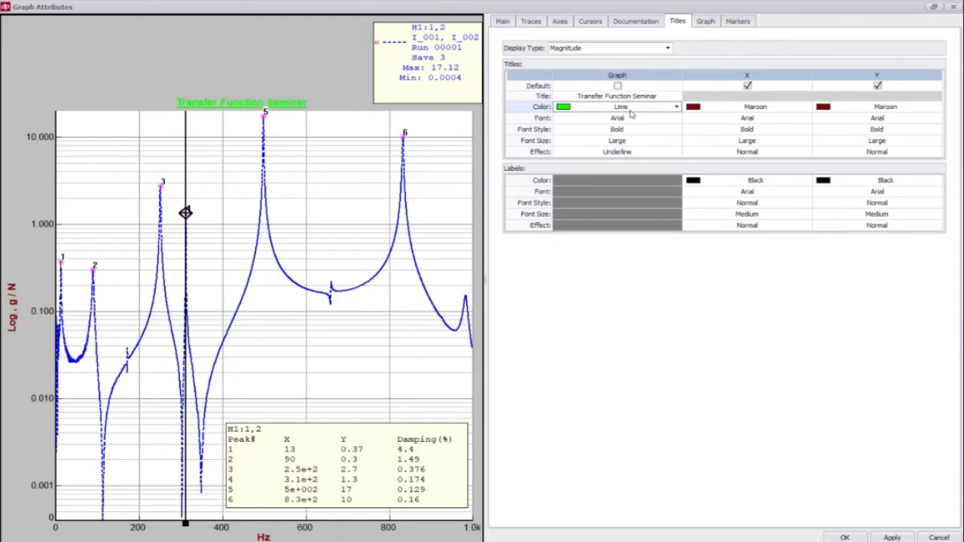
left_click(622, 111)
left_click(605, 156)
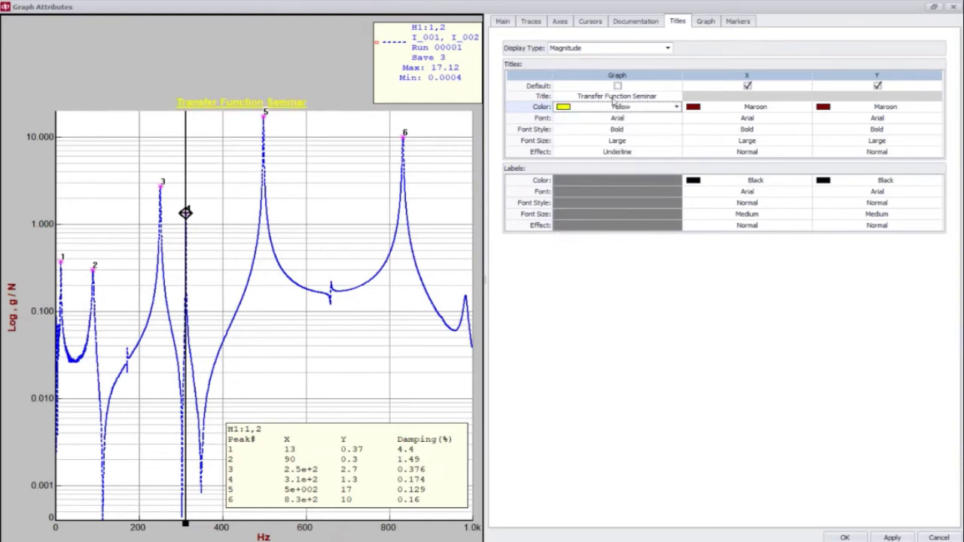
left_click(614, 113)
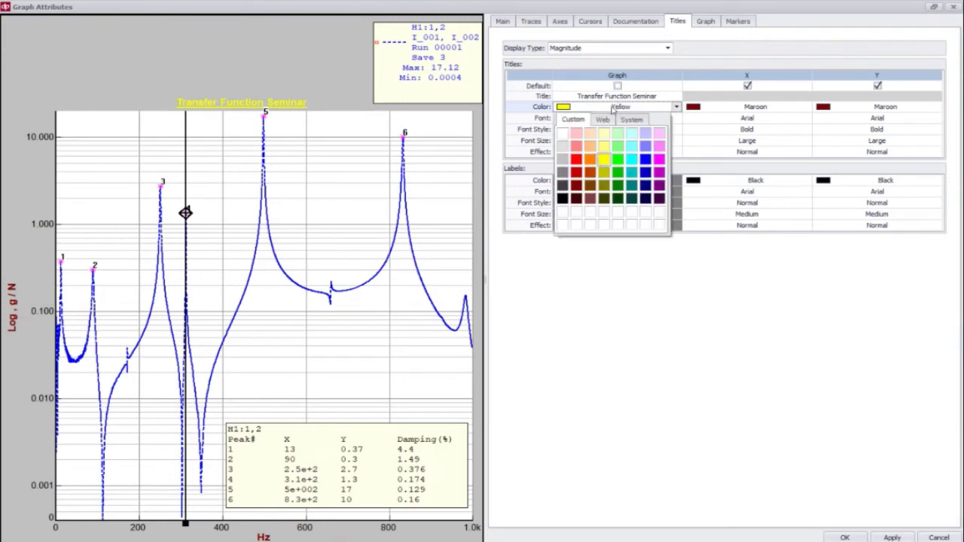
left_click(562, 201)
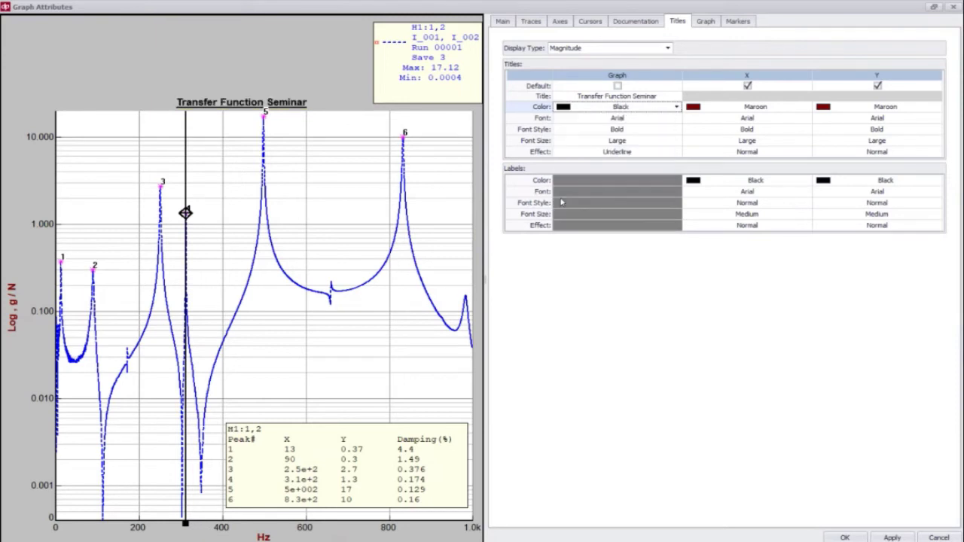
Step: Try the Arial Black font on the graph title and return it to Arial
left_click(603, 119)
left_click(601, 119)
left_click(595, 163)
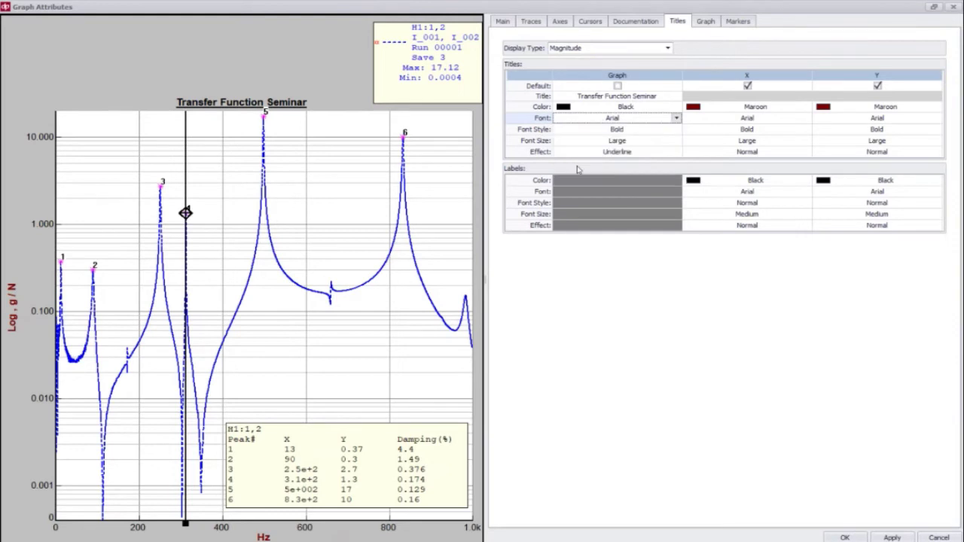
left_click(650, 118)
scroll(595, 155, "down", 3)
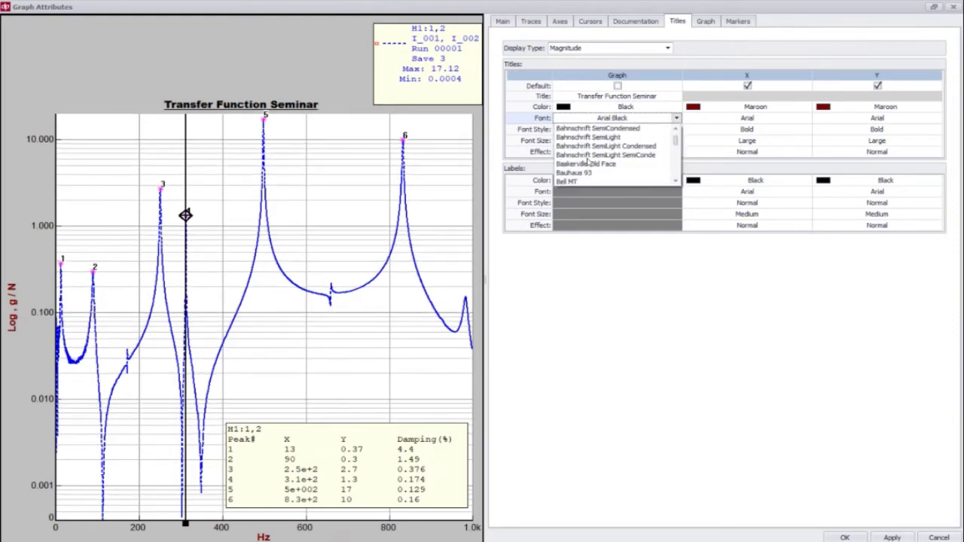
scroll(581, 155, "up", 3)
left_click(563, 154)
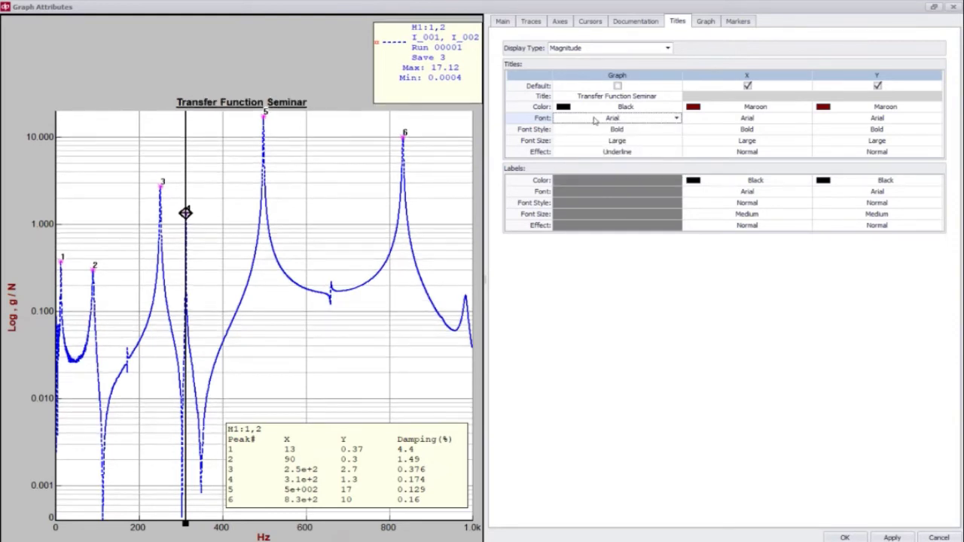
Step: Try the Normal font style on the graph title and switch it back to Bold
left_click(627, 129)
left_click(630, 130)
left_click(588, 140)
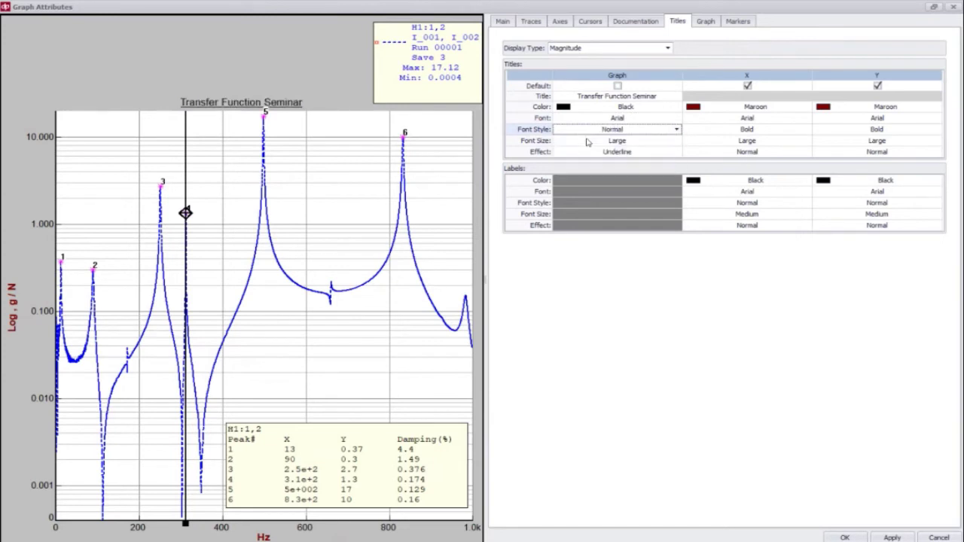
left_click(642, 129)
left_click(608, 148)
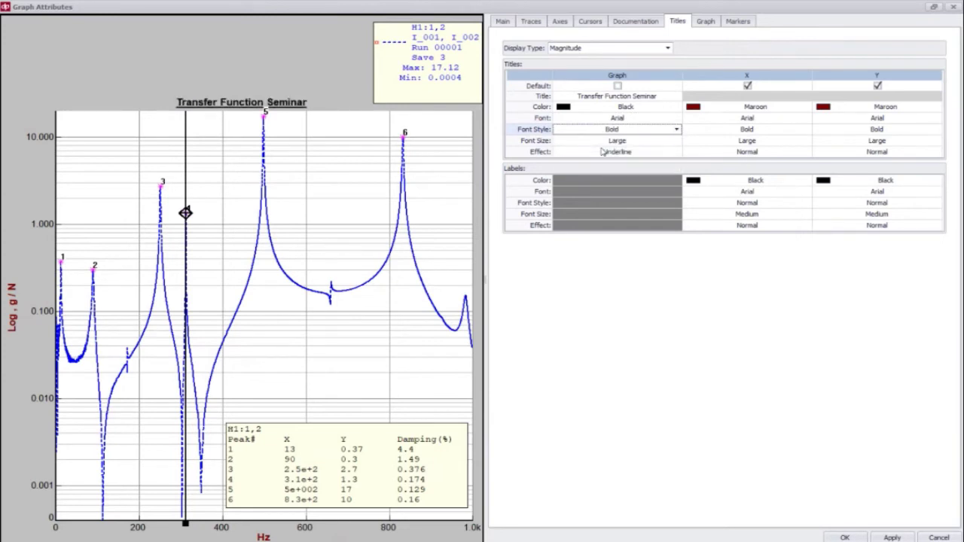
Step: Compare the Italic and Bold font styles on the graph title and set it to Bold, Italic
left_click(641, 130)
left_click(591, 166)
left_click(622, 134)
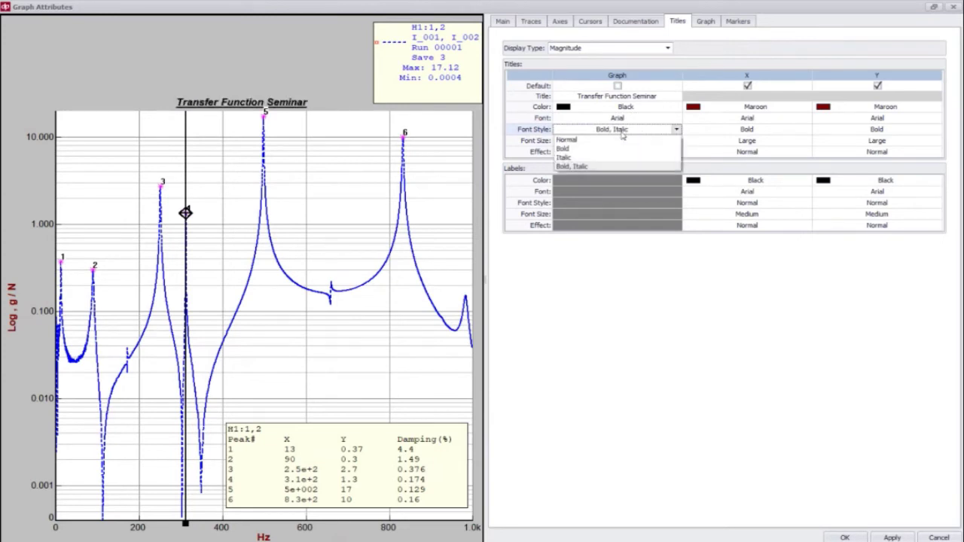
left_click(566, 157)
left_click(619, 131)
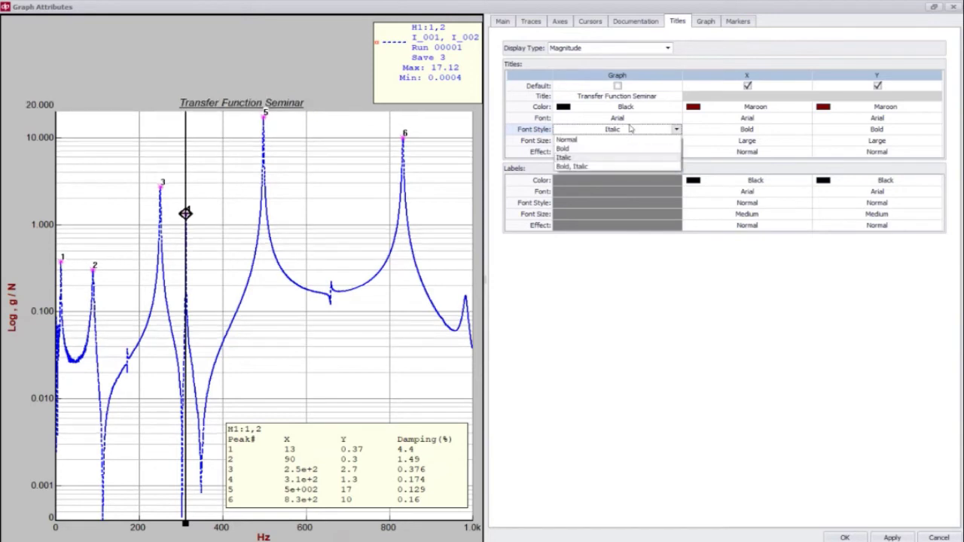
left_click(586, 148)
left_click(627, 130)
left_click(592, 165)
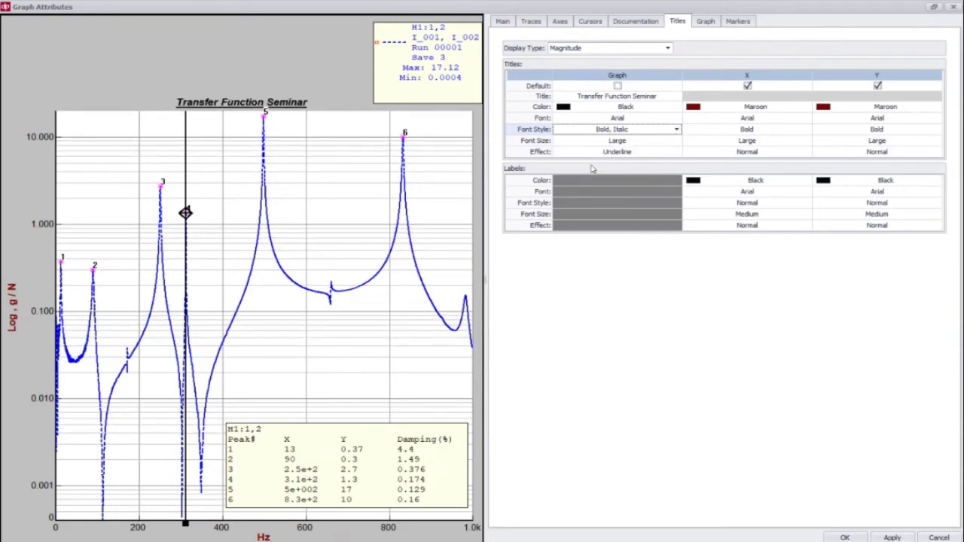
Step: Set the graph title's font size to Larger
left_click(630, 144)
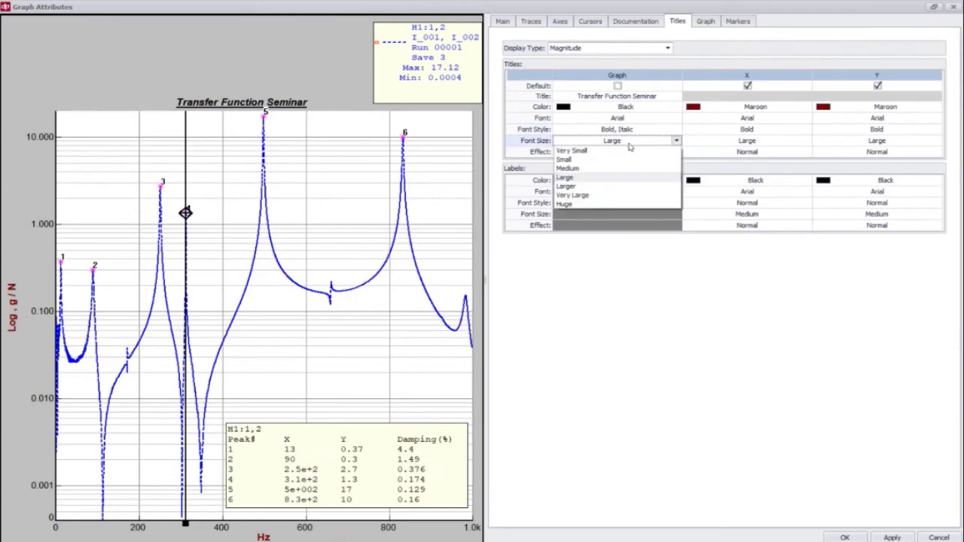
left_click(587, 157)
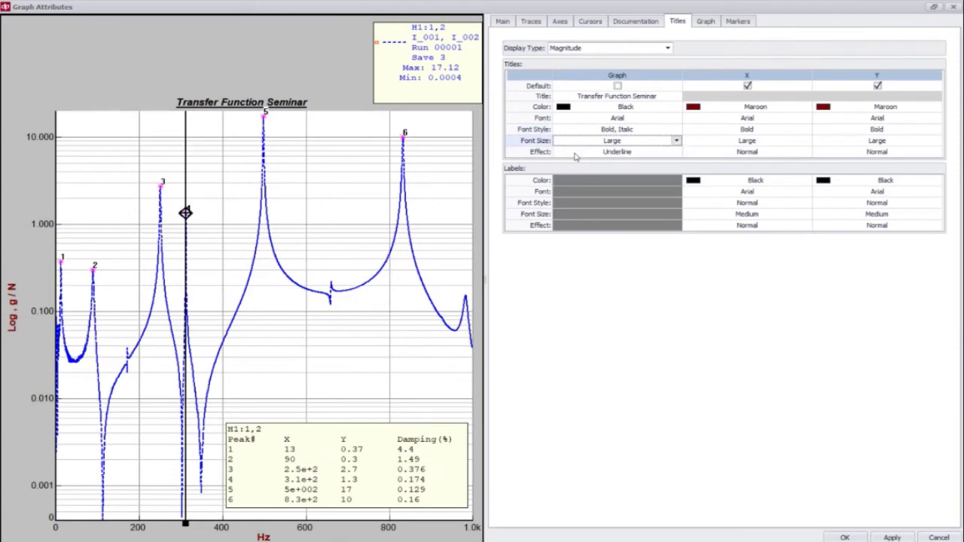
left_click(636, 142)
left_click(614, 189)
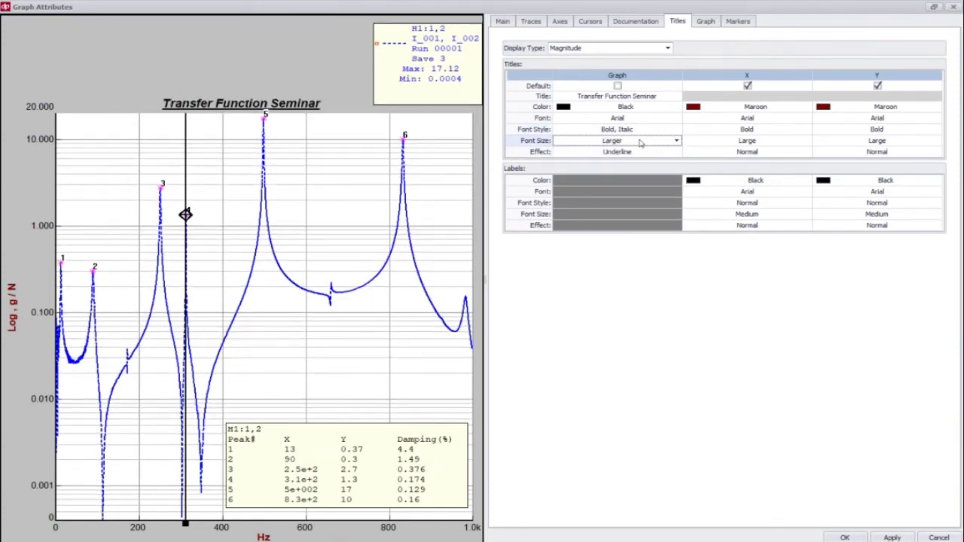
Step: Try the Normal and Strike Through effects on the graph title and restore Underline
left_click(613, 155)
left_click(645, 153)
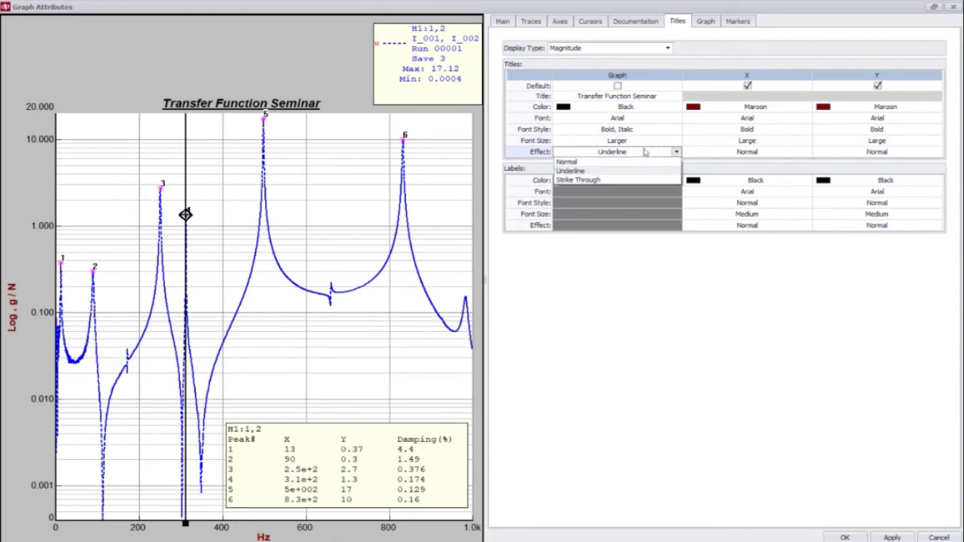
left_click(585, 162)
left_click(581, 153)
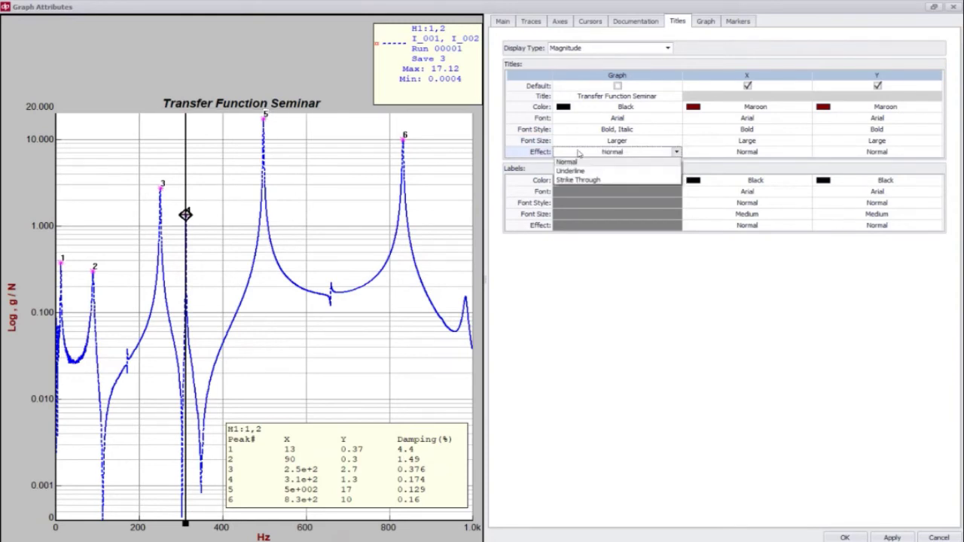
left_click(573, 171)
left_click(608, 155)
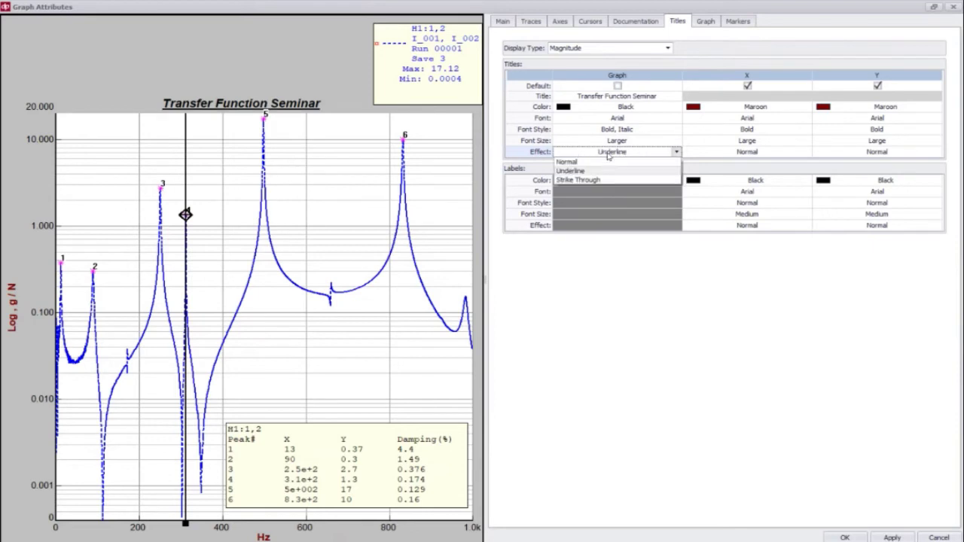
left_click(579, 180)
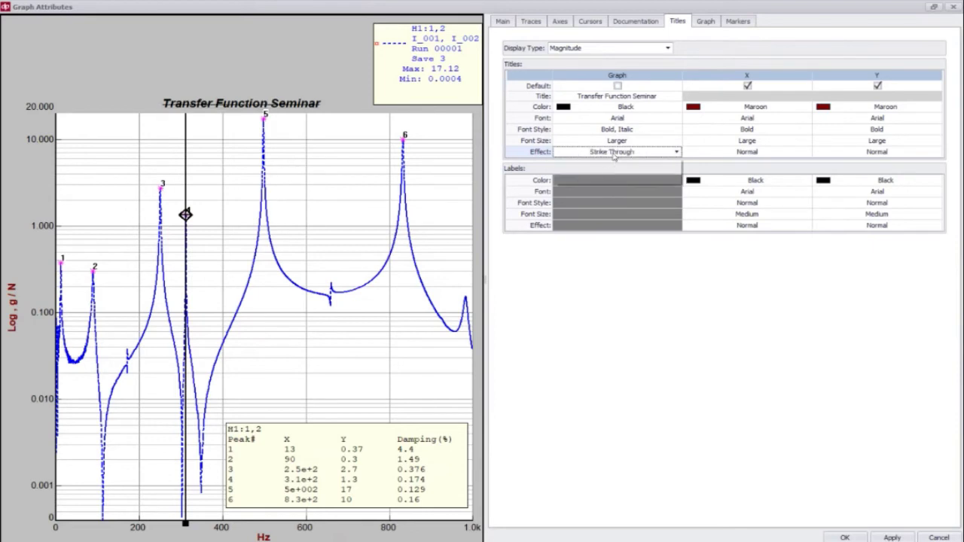
left_click(610, 154)
left_click(581, 172)
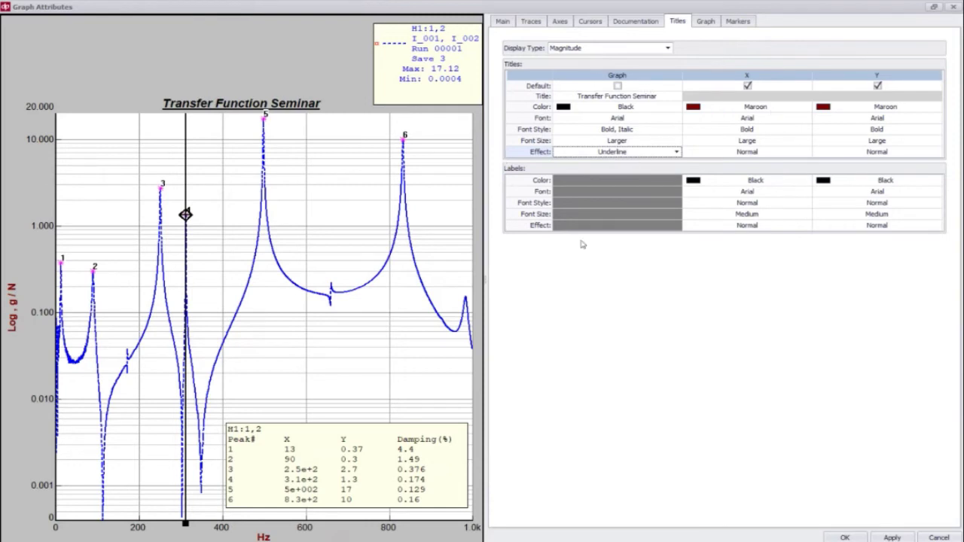
Step: Set the X axis title colour to light green (128, 255, 128)
left_click(786, 121)
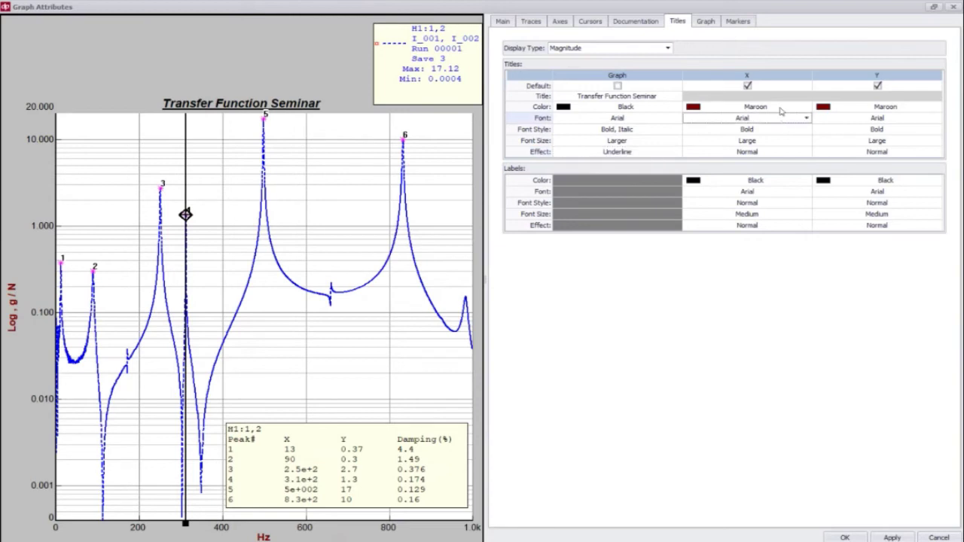
left_click(781, 112)
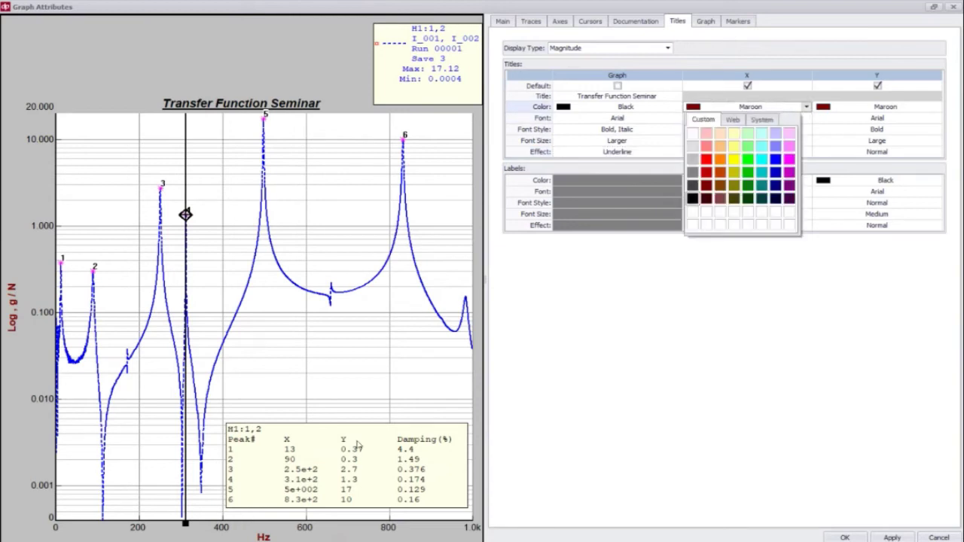
left_click(750, 147)
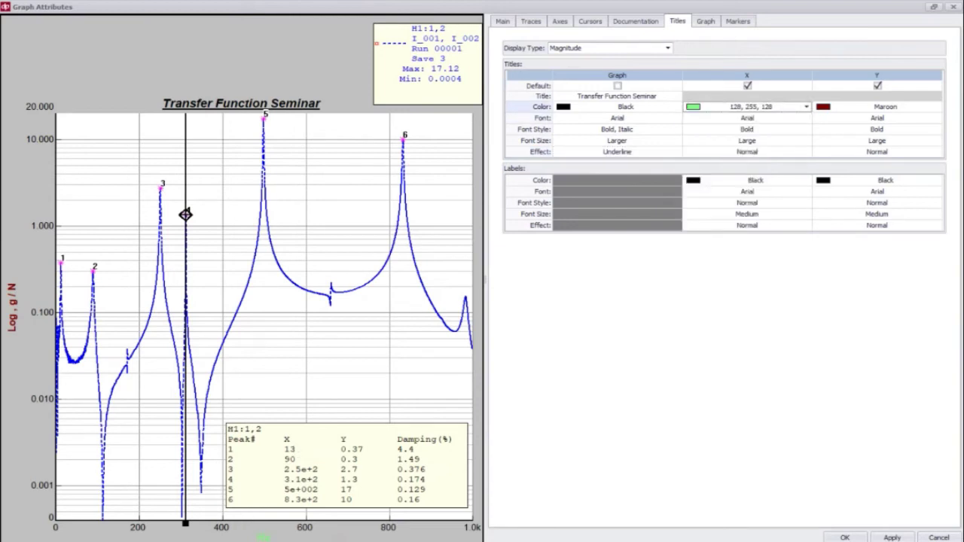
Step: Try light blue (128, 128, 255) on the X axis title and set its colour to Blue
left_click(721, 109)
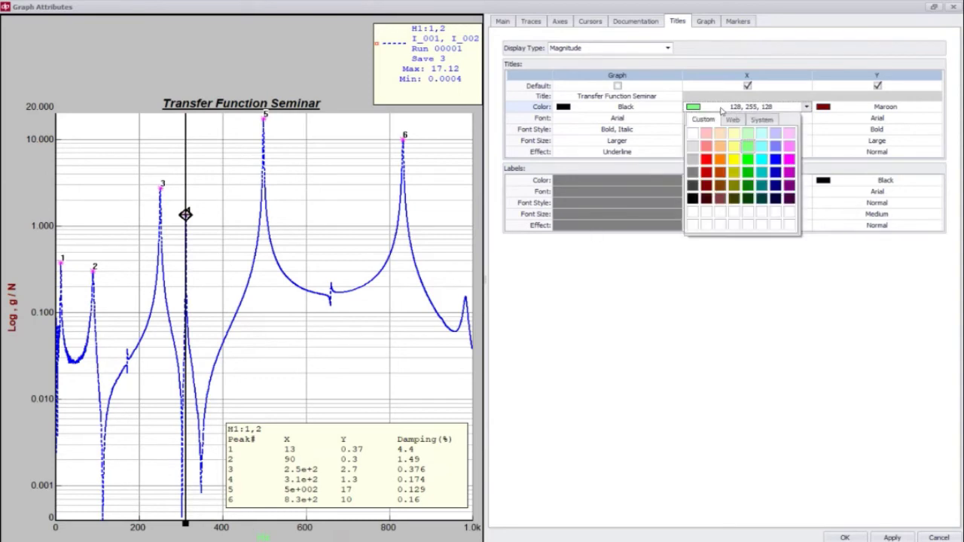
left_click(775, 147)
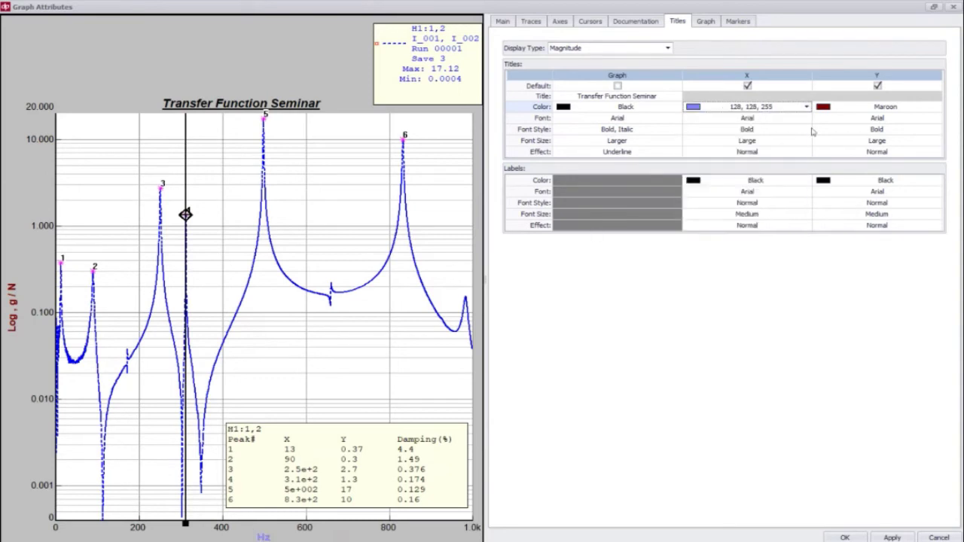
left_click(775, 111)
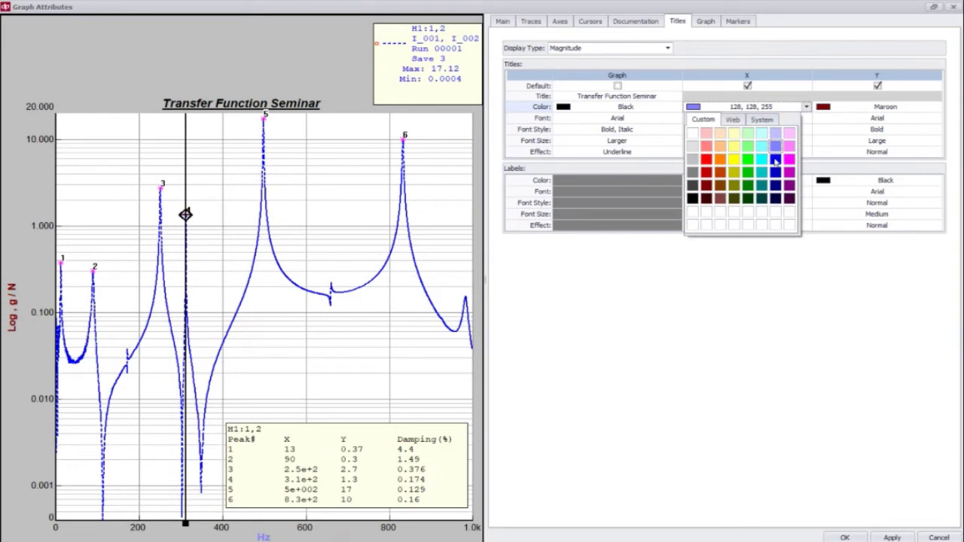
left_click(776, 160)
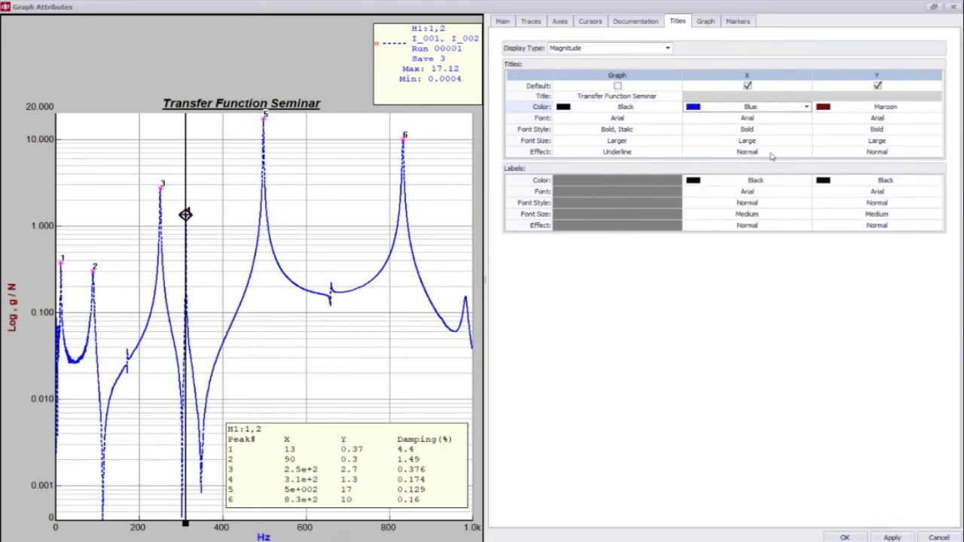
Step: Try the Agency FB font on the X axis title and restore Arial
left_click(785, 122)
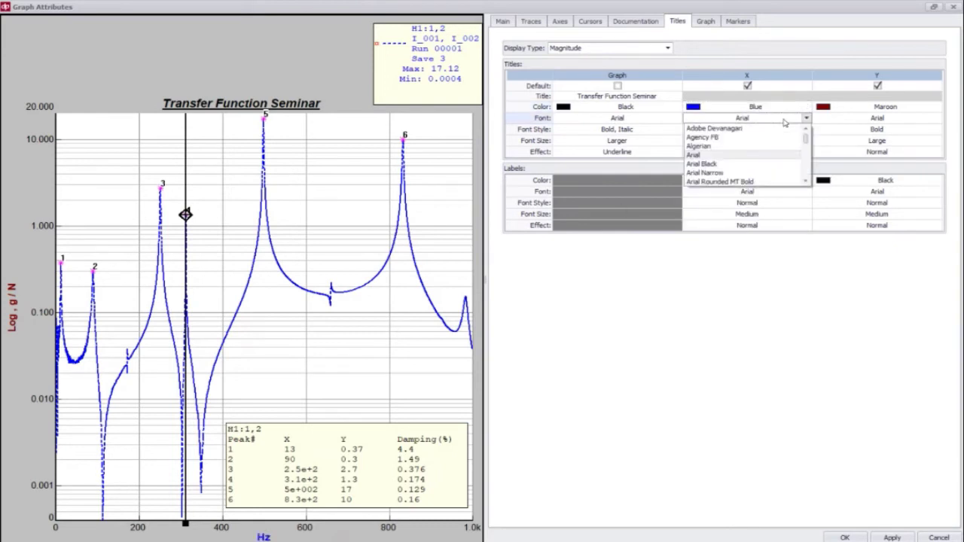
left_click(705, 137)
left_click(759, 122)
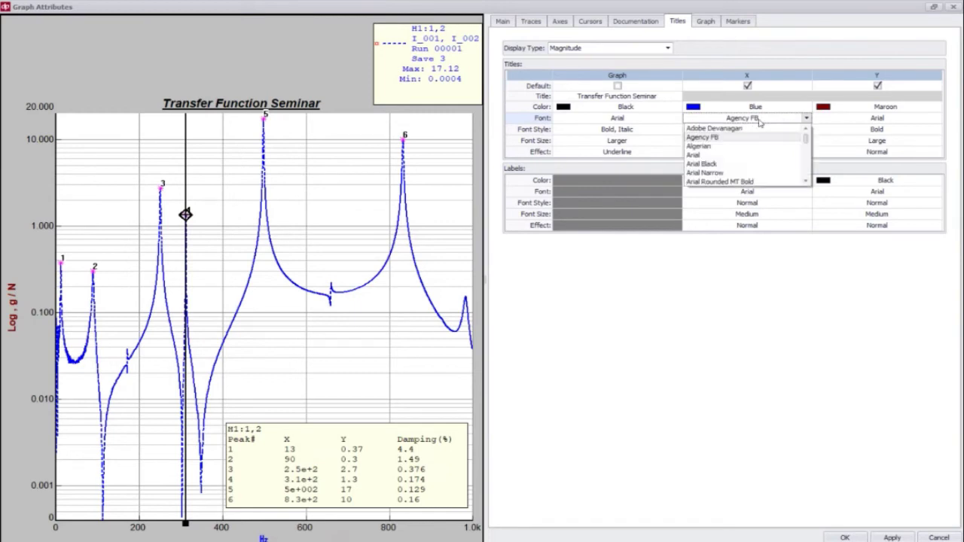
left_click(720, 154)
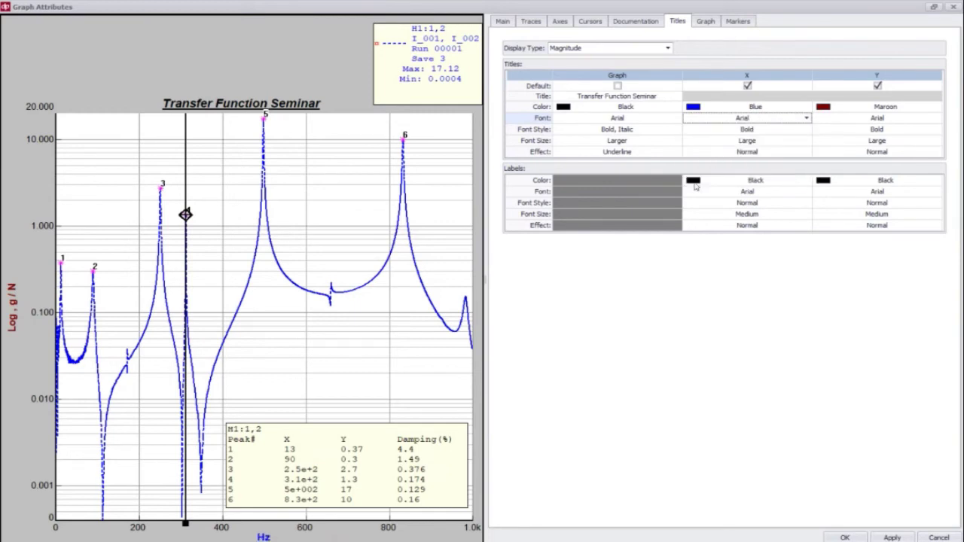
Step: Try other text effects on the X axis title and restore the Normal effect
left_click(756, 152)
left_click(751, 154)
left_click(731, 174)
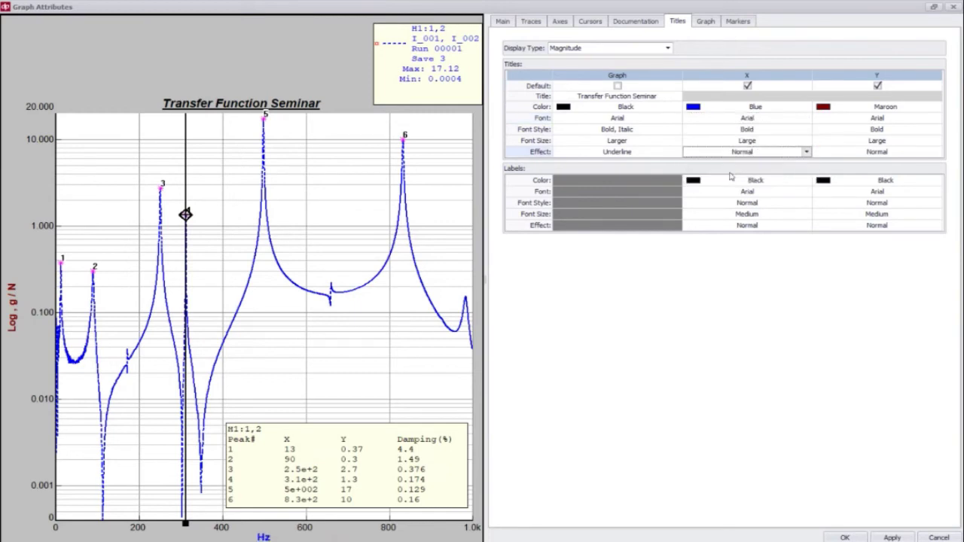
left_click(762, 152)
left_click(722, 181)
left_click(806, 152)
left_click(697, 162)
Step: Try a pale orange colour (255, 224, 192) on the X axis labels and restore Black
left_click(767, 184)
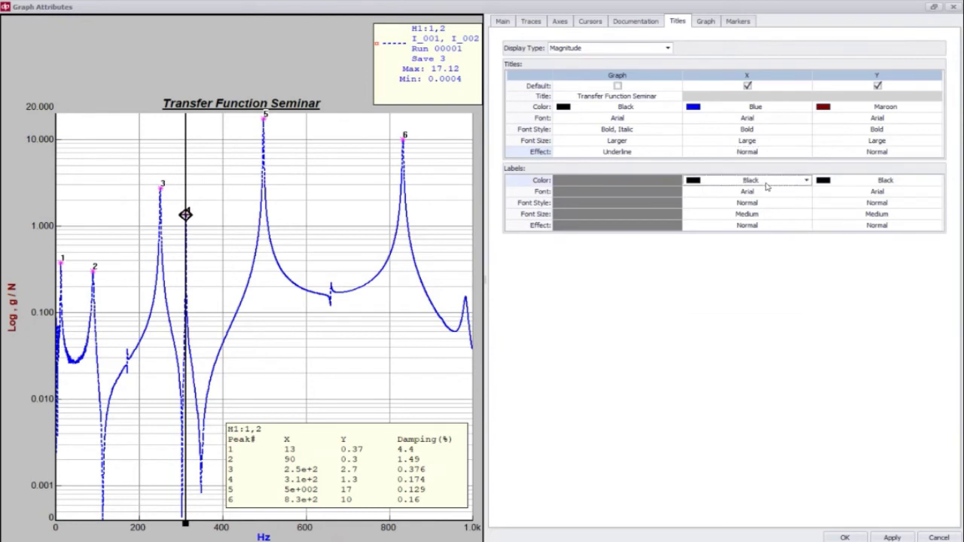
left_click(767, 186)
left_click(722, 210)
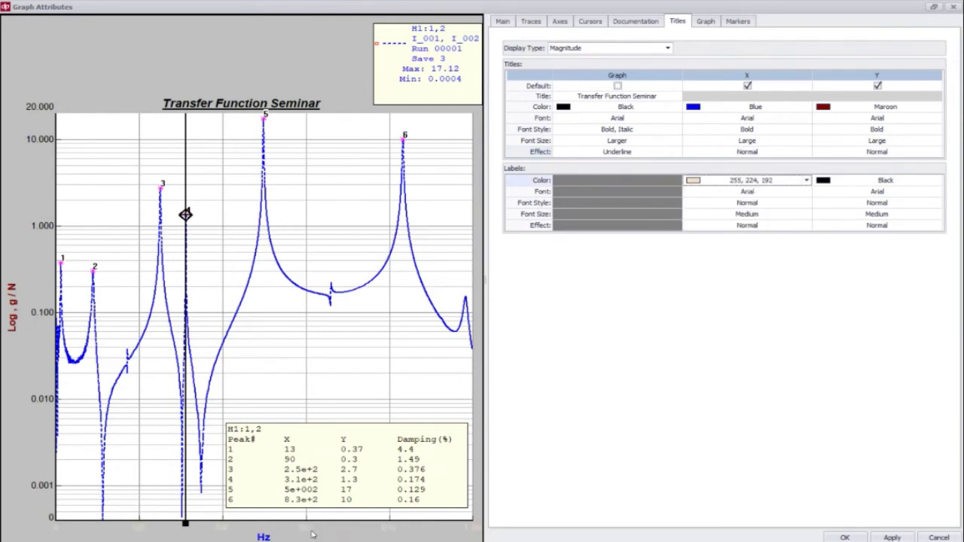
left_click(732, 183)
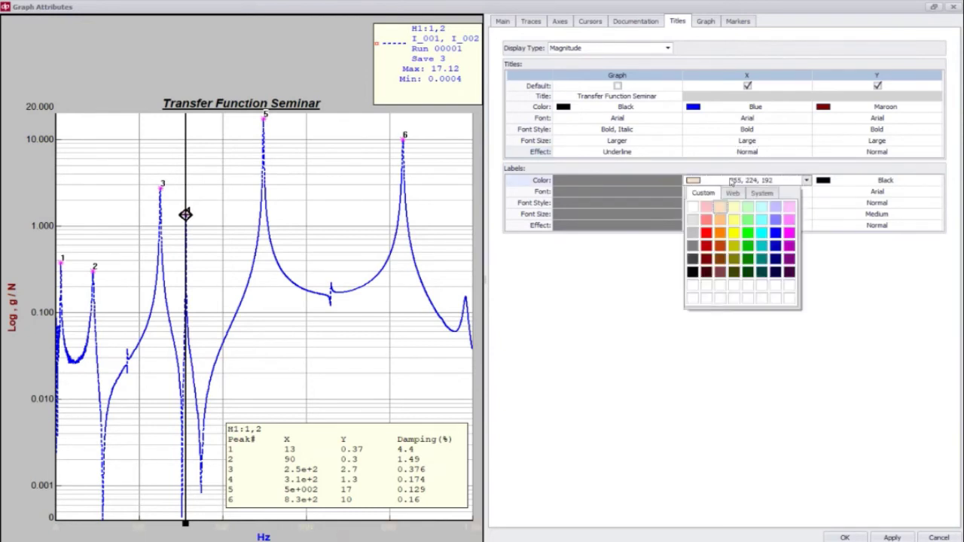
left_click(692, 271)
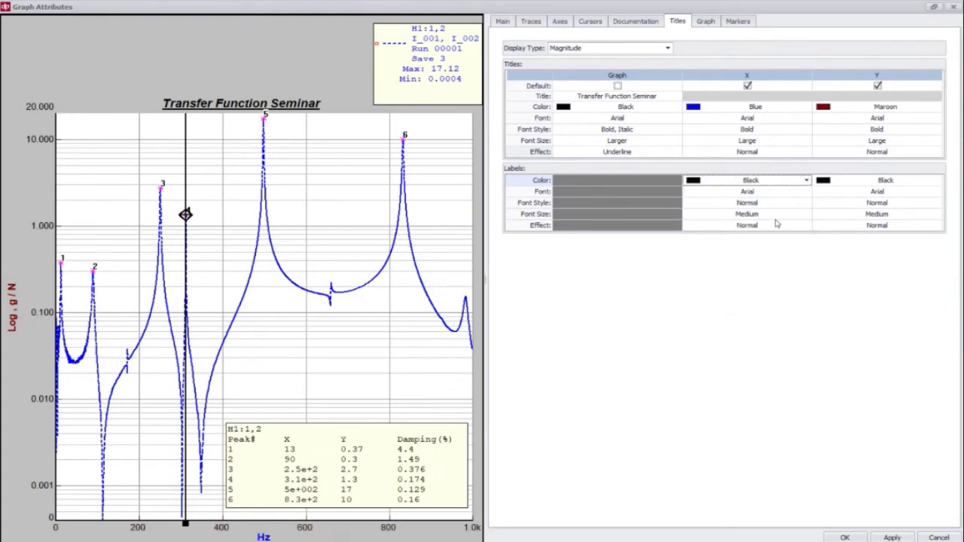
Step: Set the graph's plot area colour to White
left_click(714, 23)
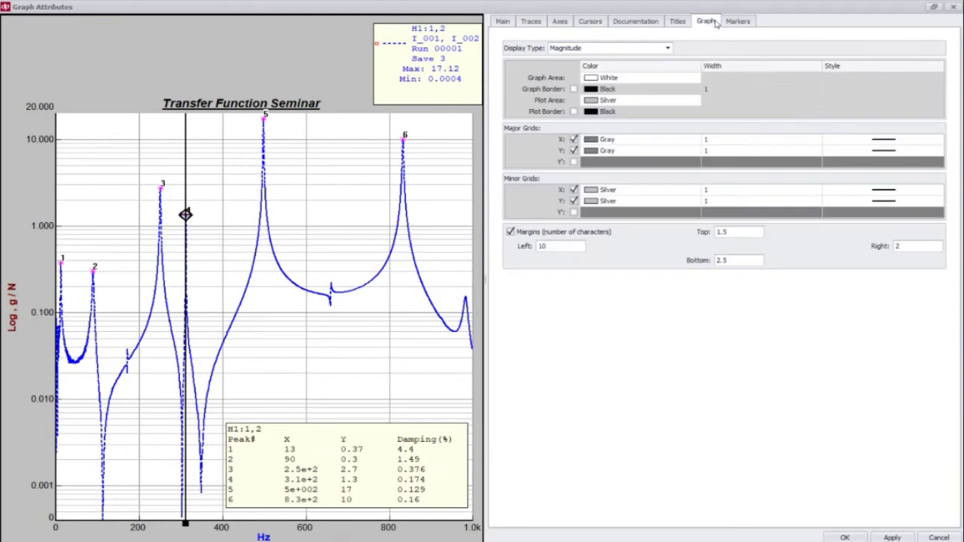
left_click(592, 104)
left_click(591, 130)
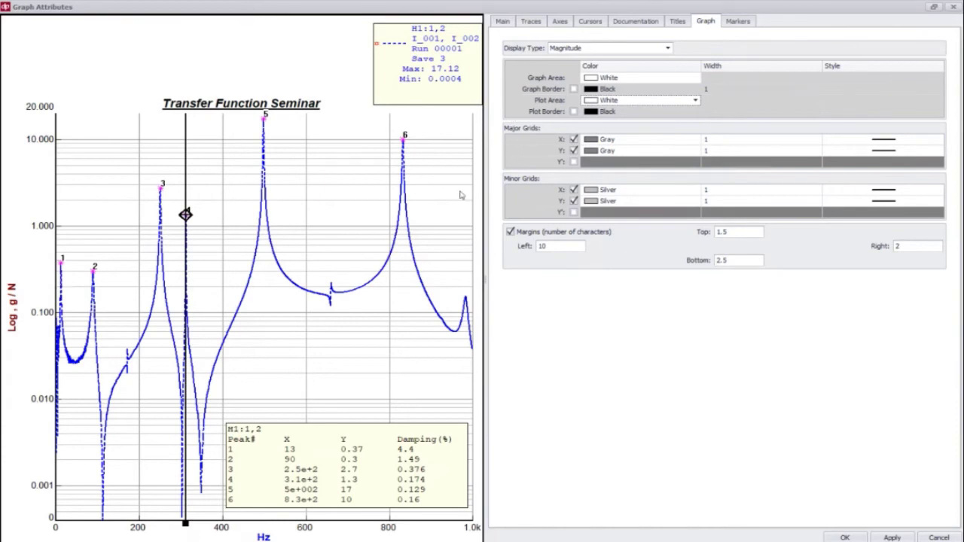
Step: Try Black, pale yellow (255, 255, 192) and pink (255, 192, 192) as the graph area colour and restore White
left_click(606, 77)
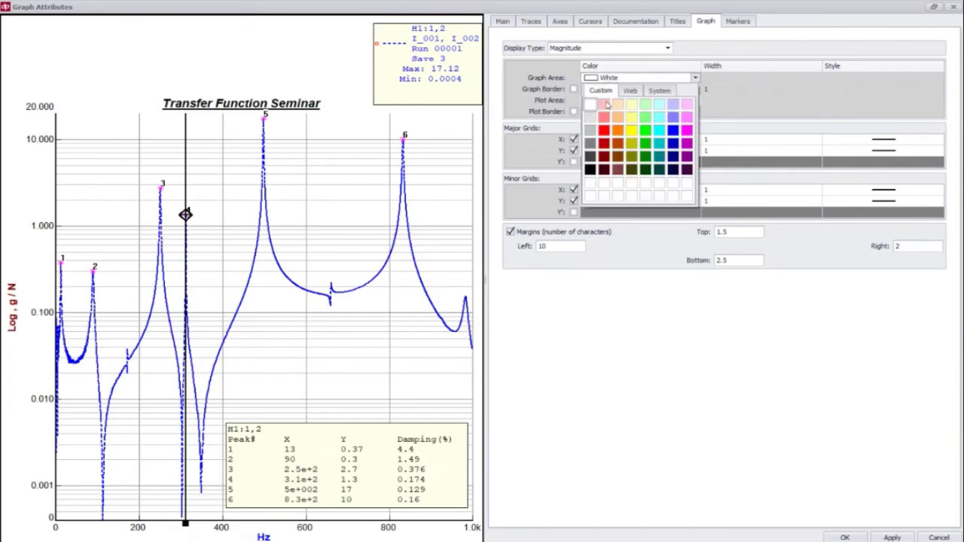
left_click(591, 170)
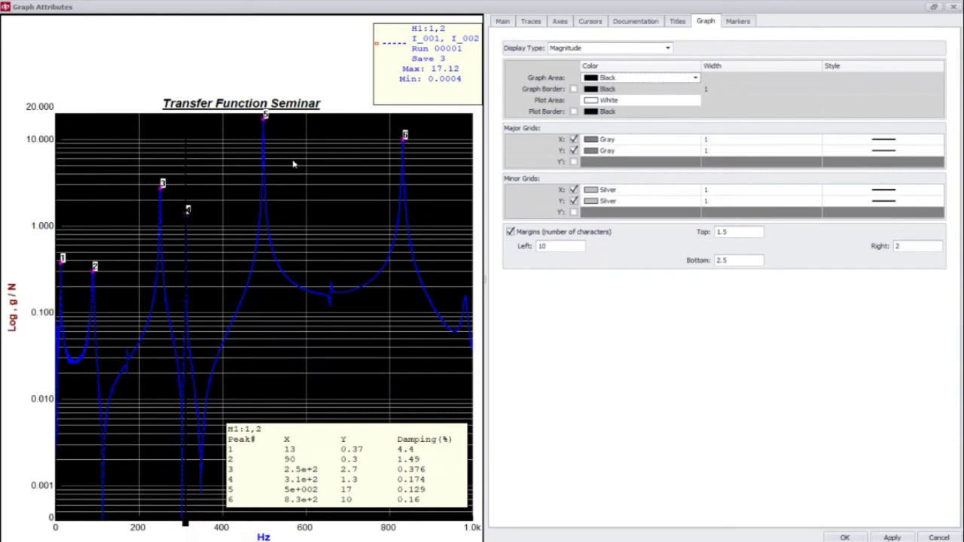
left_click(612, 81)
left_click(635, 110)
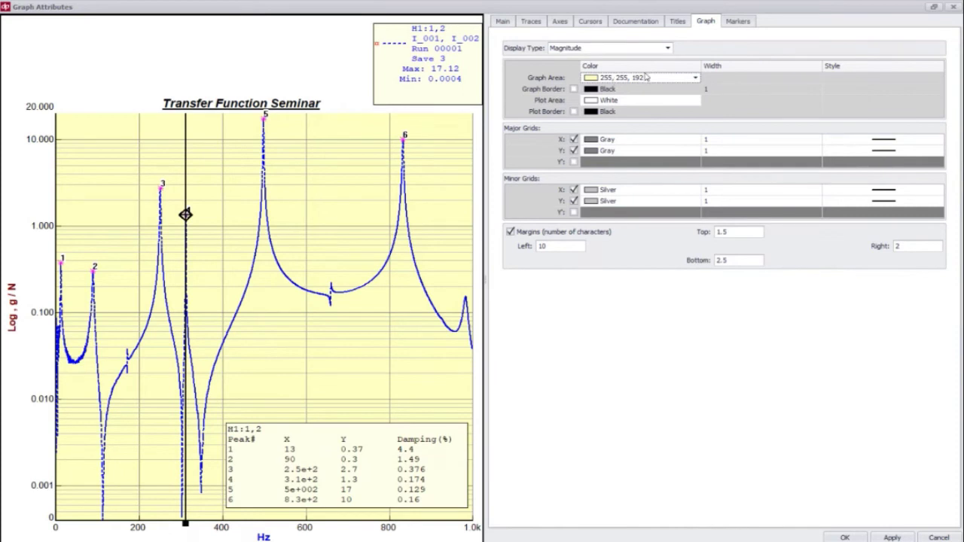
left_click(645, 78)
left_click(603, 114)
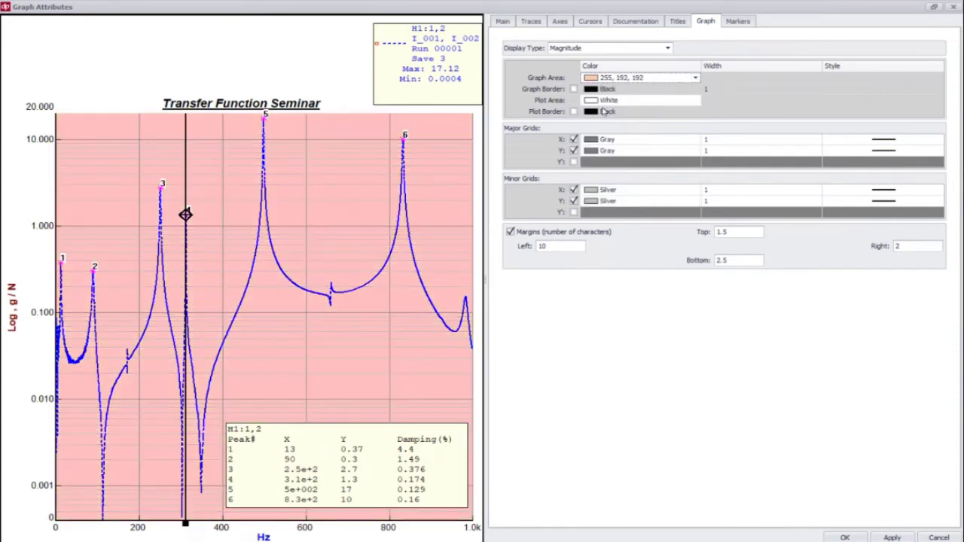
left_click(626, 80)
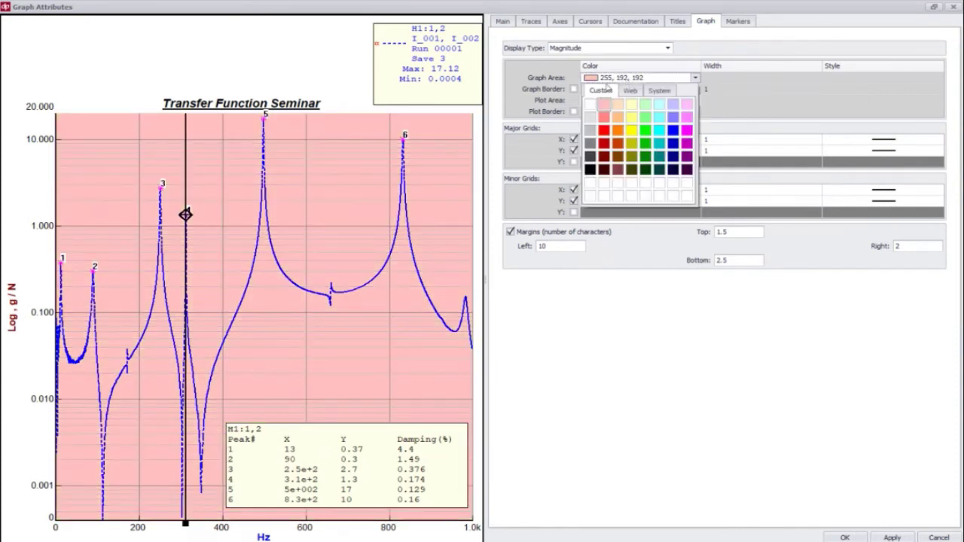
left_click(592, 107)
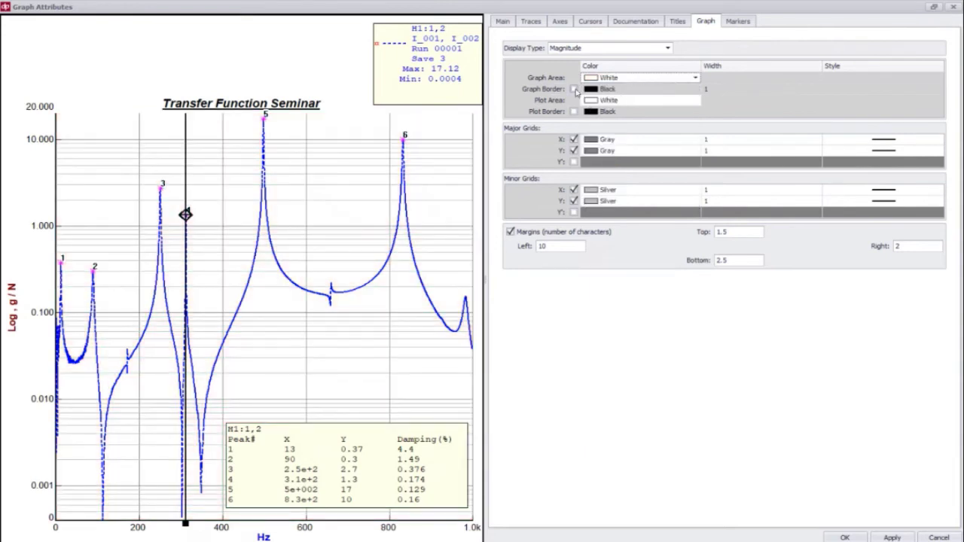
Step: Turn on the graph border, try a width of 6 and set the border width back to 1
left_click(574, 89)
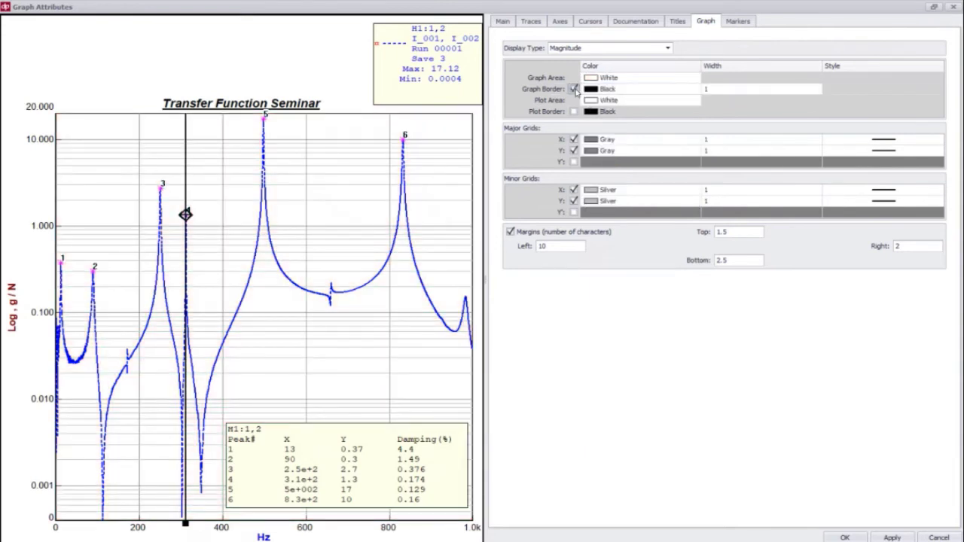
left_click(718, 89)
left_click(712, 145)
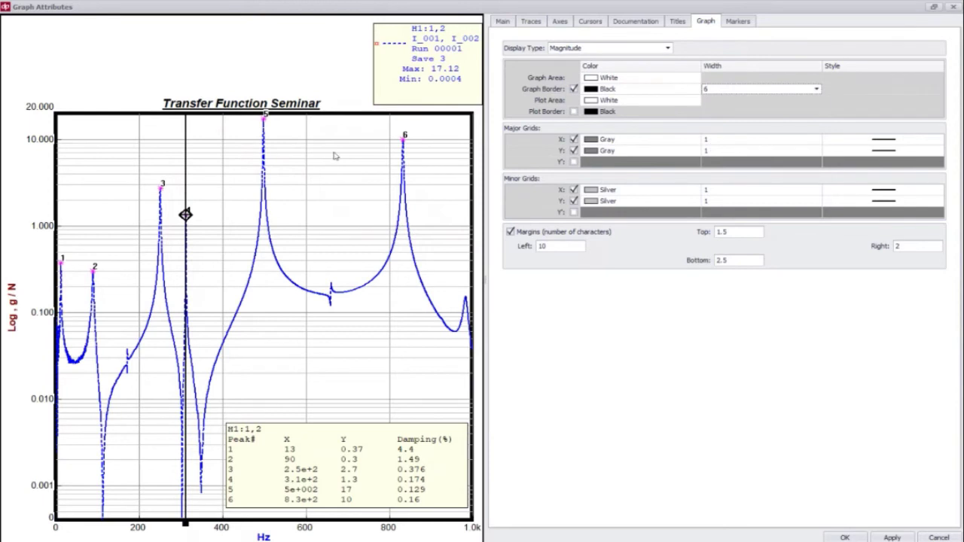
left_click(718, 91)
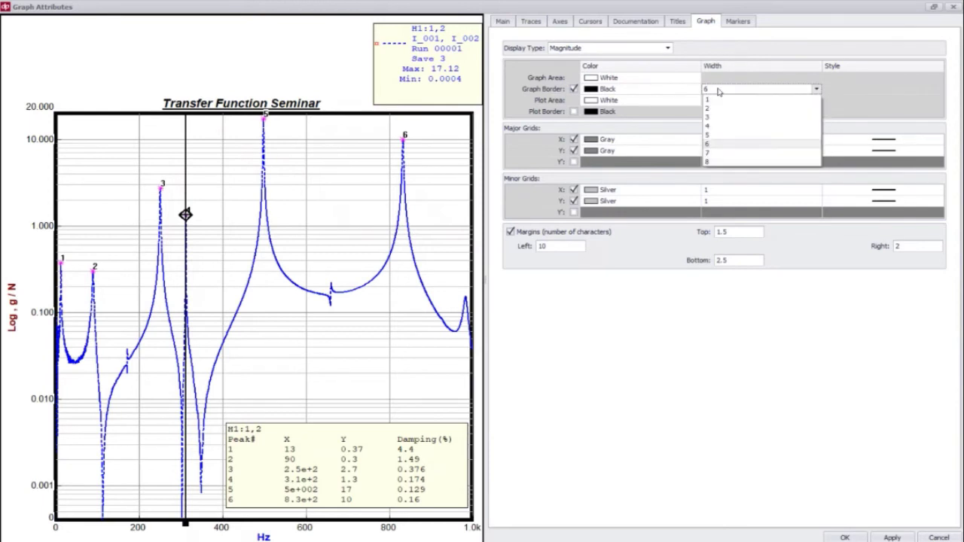
left_click(712, 99)
Step: Turn on the plot border and set its width to 4
left_click(574, 112)
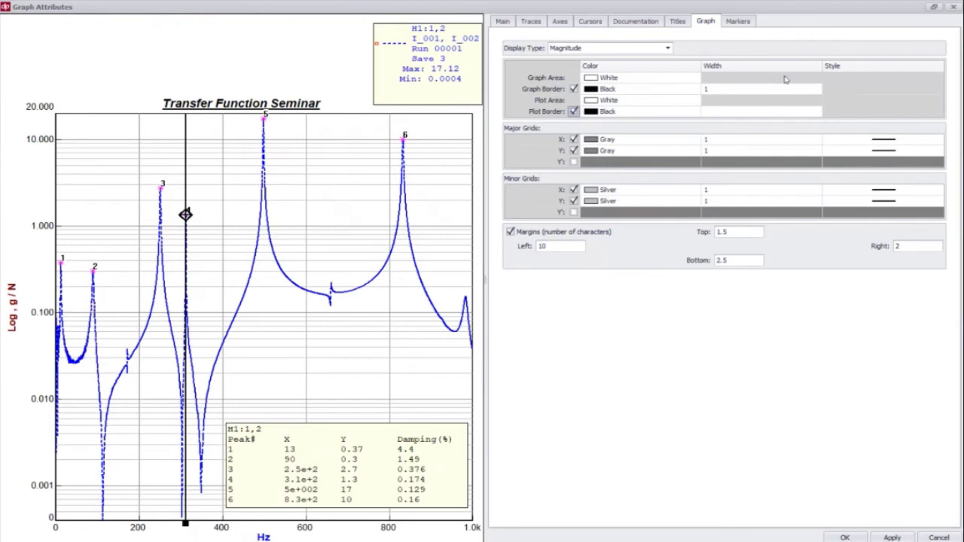
left_click(737, 112)
left_click(708, 151)
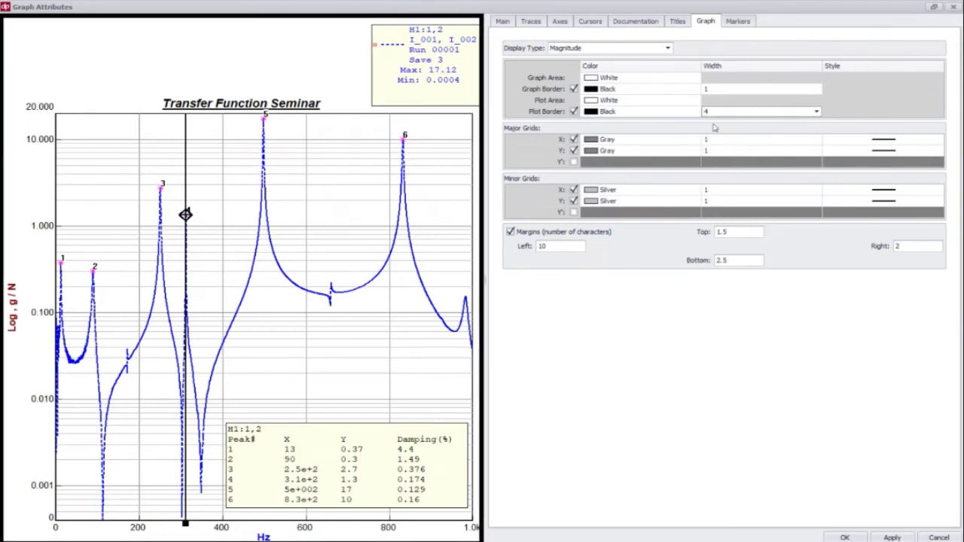
Step: Try Blue, dark red (192, 0, 0) and Red on the plot border and restore Black
left_click(652, 113)
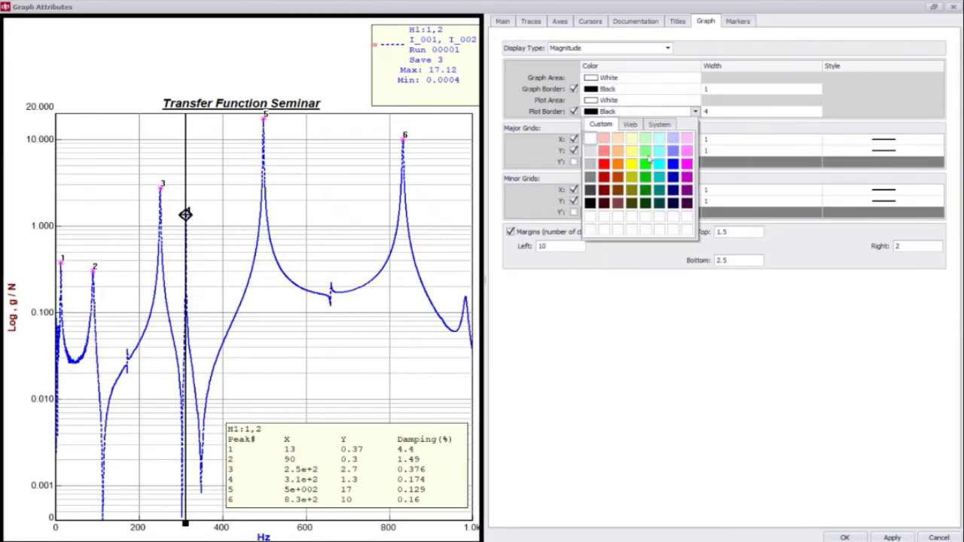
left_click(676, 165)
left_click(658, 112)
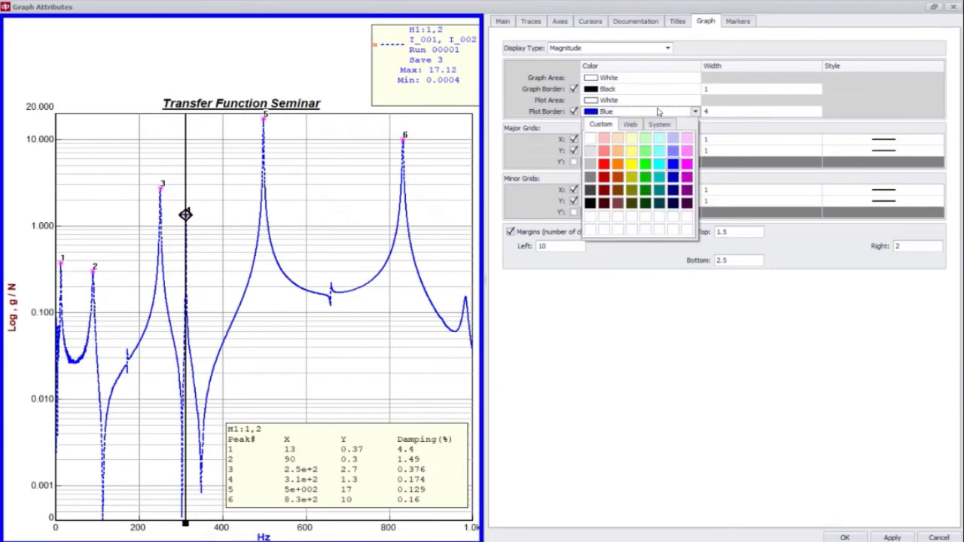
left_click(604, 178)
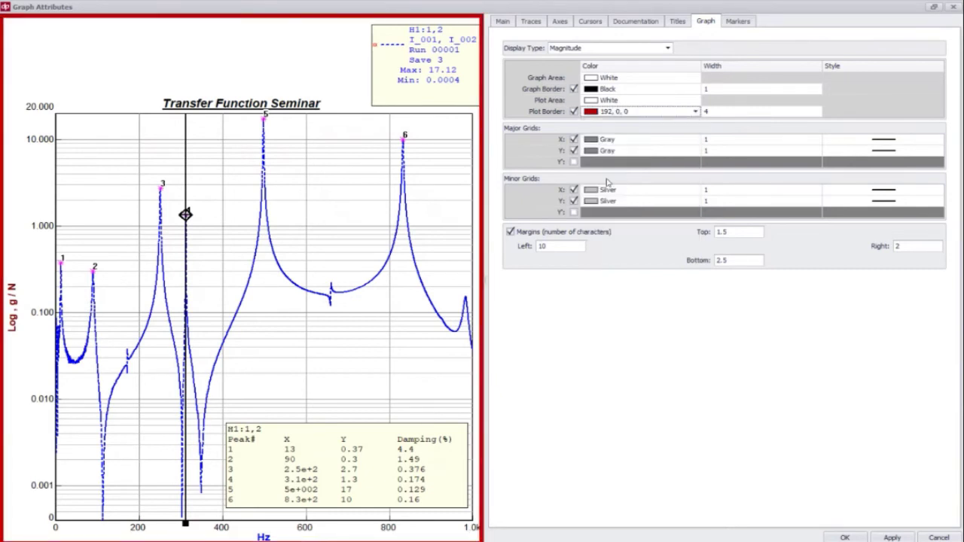
left_click(653, 115)
left_click(605, 166)
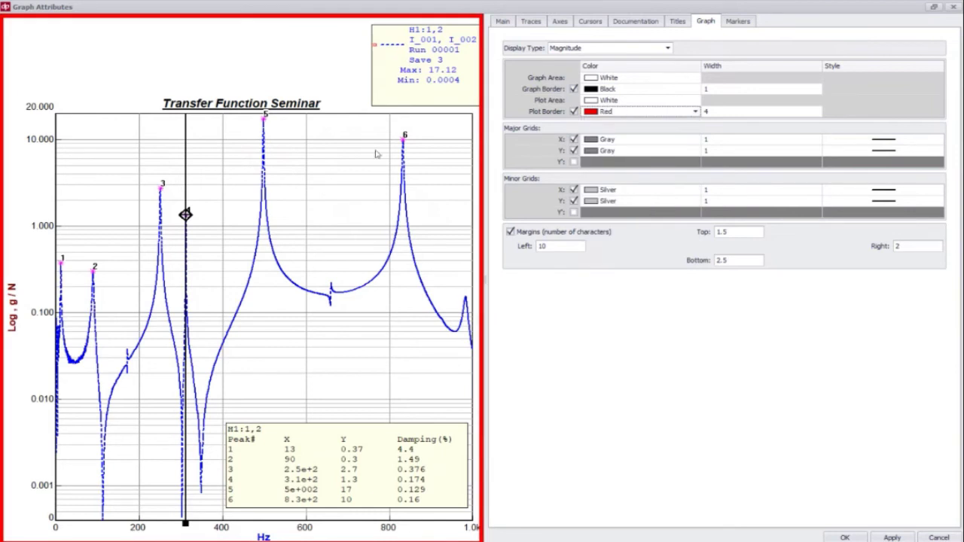
left_click(697, 112)
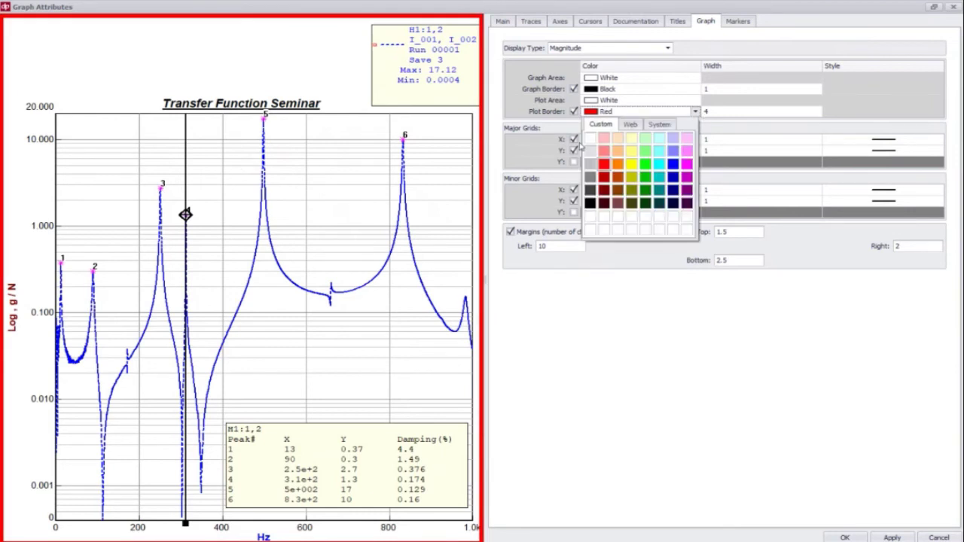
left_click(590, 203)
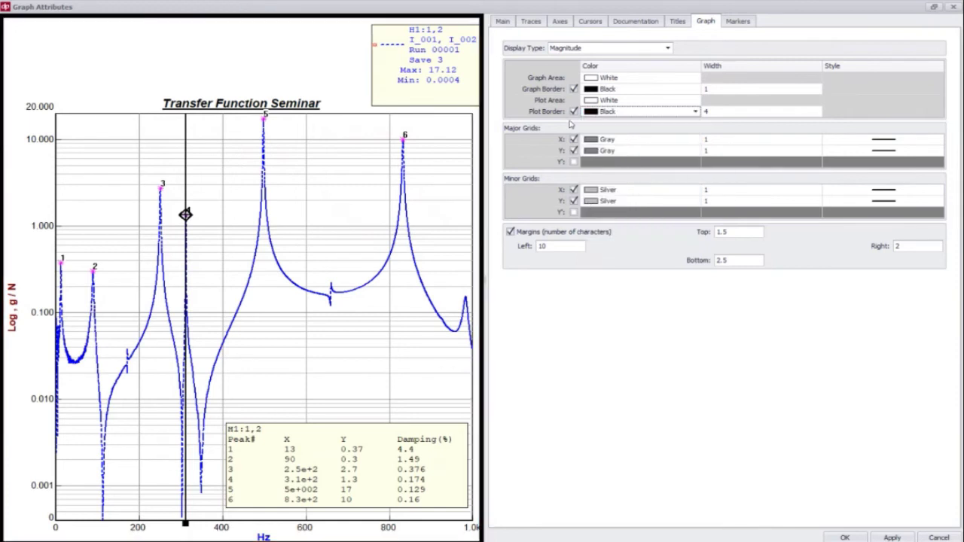
Step: Reduce the plot border's width to 2
left_click(704, 113)
left_click(707, 131)
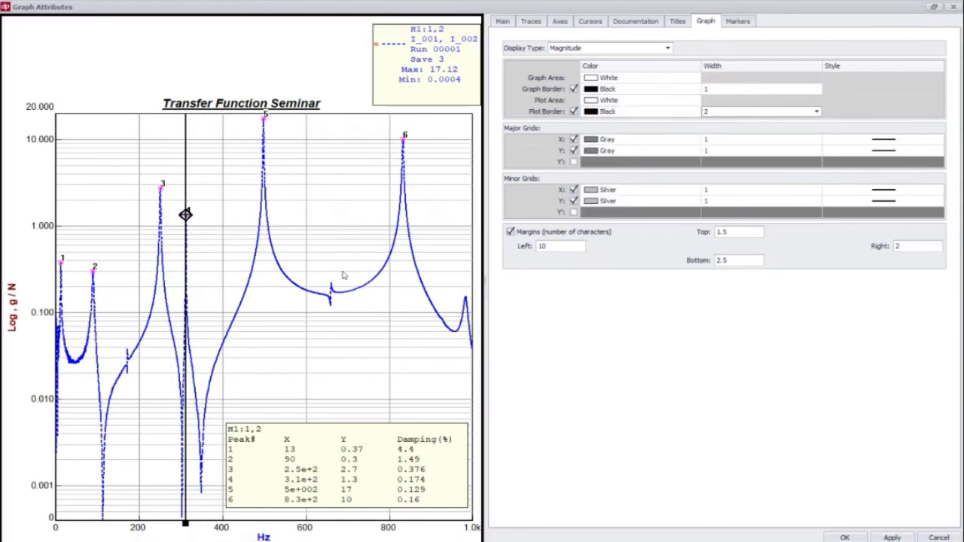
Step: Try Black on the major X gridlines, then set their colour to Silver and their width to 2
left_click(646, 142)
left_click(590, 231)
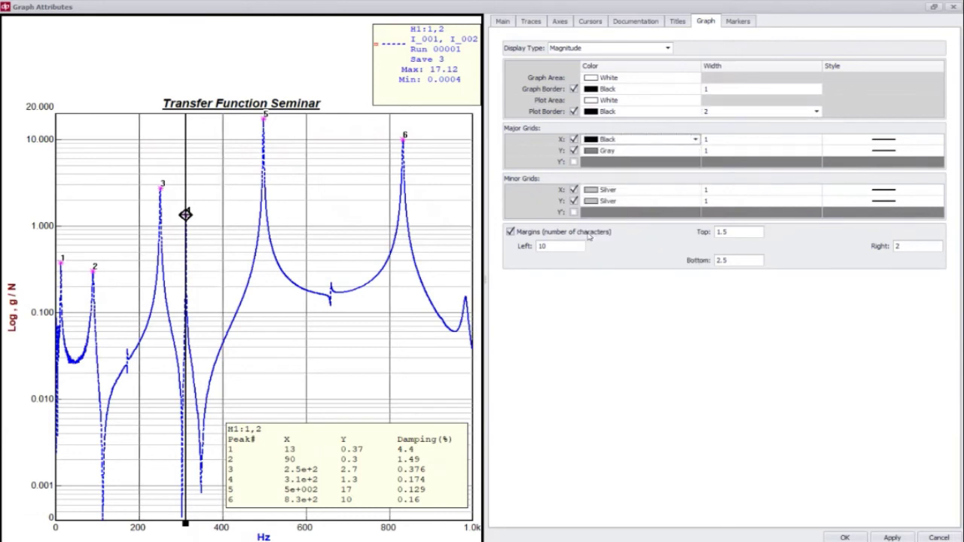
left_click(629, 145)
left_click(597, 196)
left_click(727, 144)
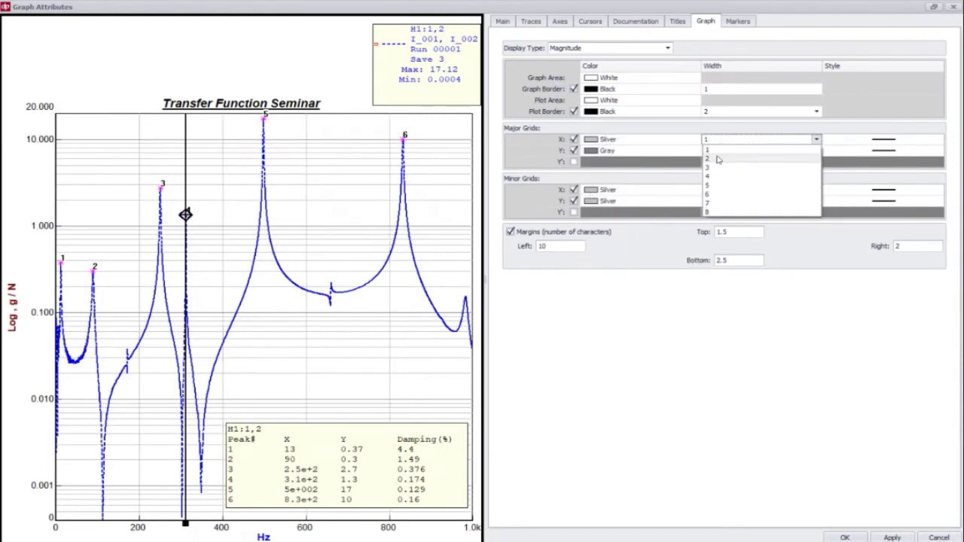
left_click(721, 156)
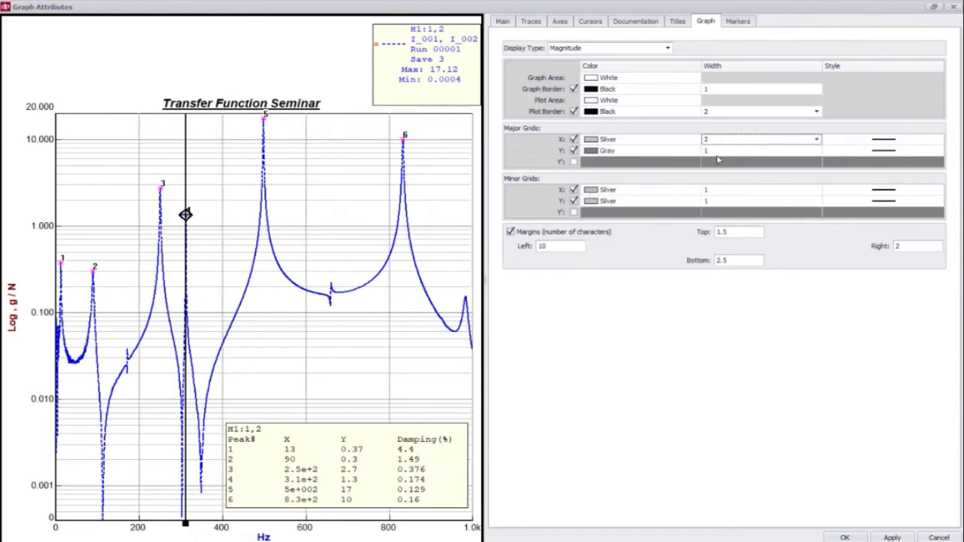
Step: Try the Dot and Short Dash Dot line styles on the major X gridlines and restore Solid
left_click(892, 141)
left_click(885, 159)
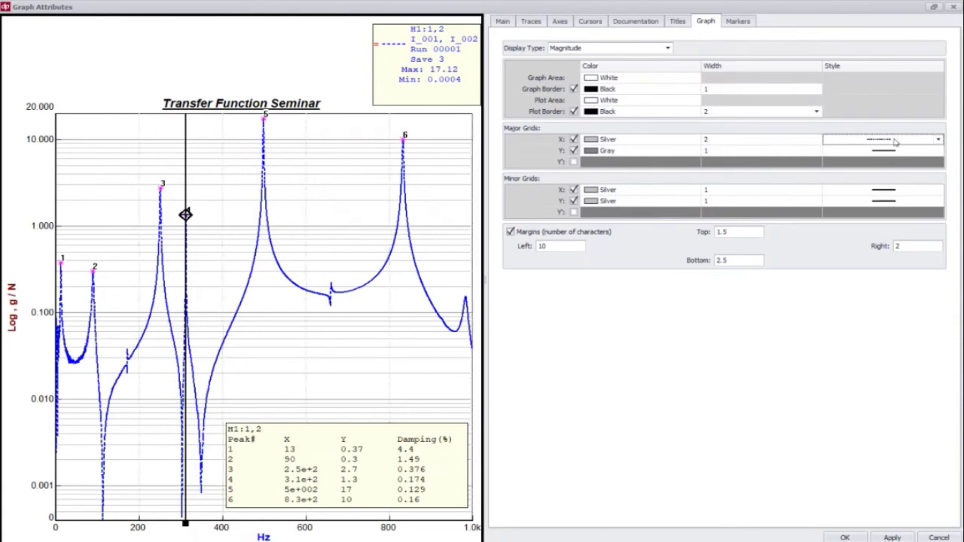
left_click(899, 141)
left_click(881, 177)
left_click(877, 141)
left_click(861, 149)
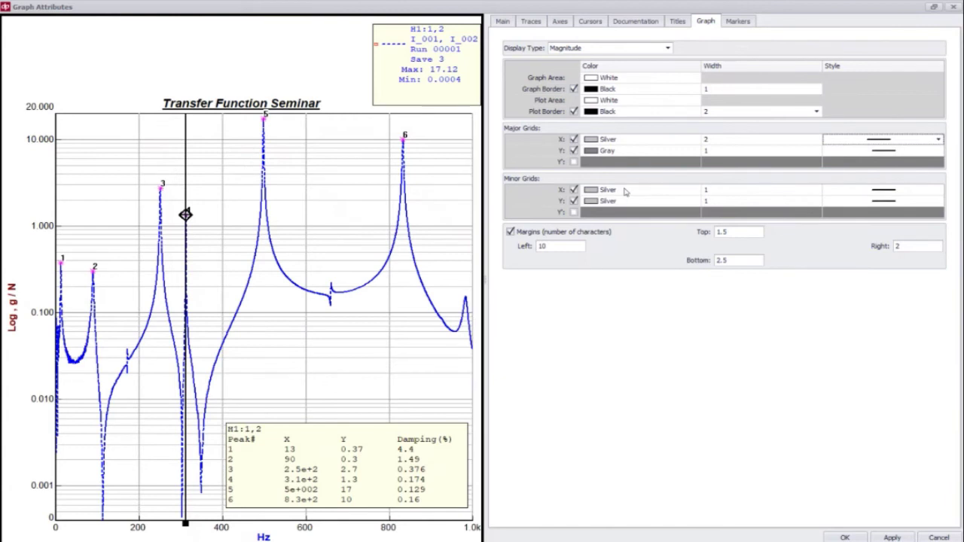
Step: Try the Dot line style on the minor Y gridlines and set it to Short Dash
left_click(726, 199)
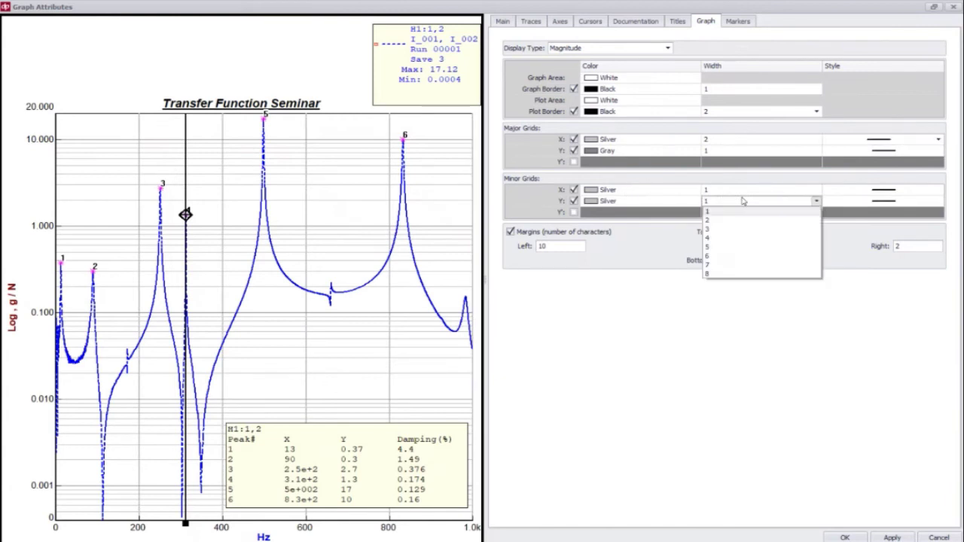
left_click(843, 200)
left_click(843, 222)
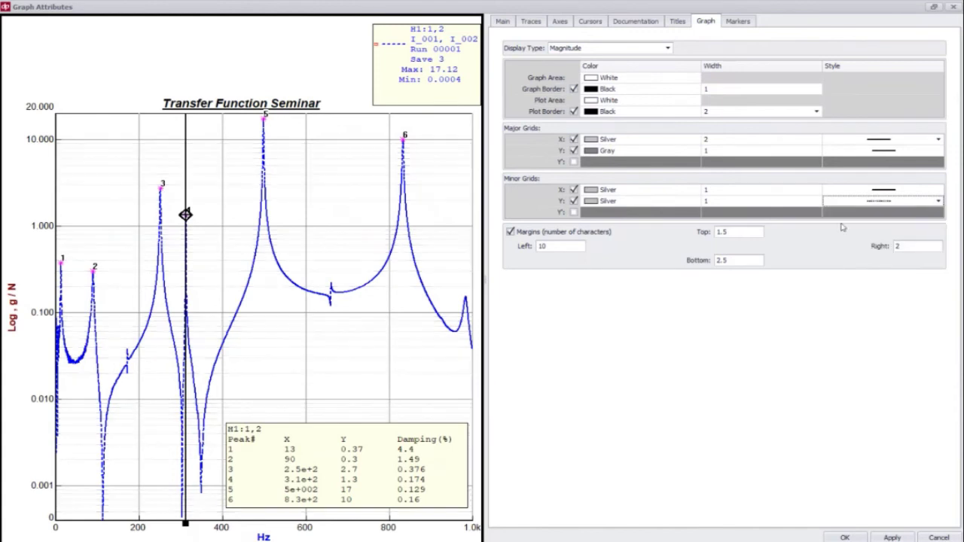
left_click(884, 202)
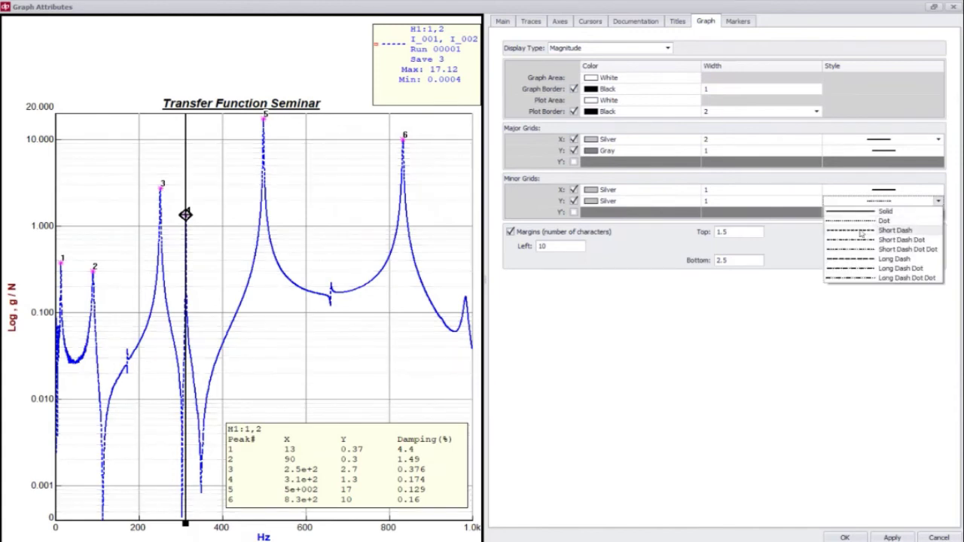
left_click(861, 233)
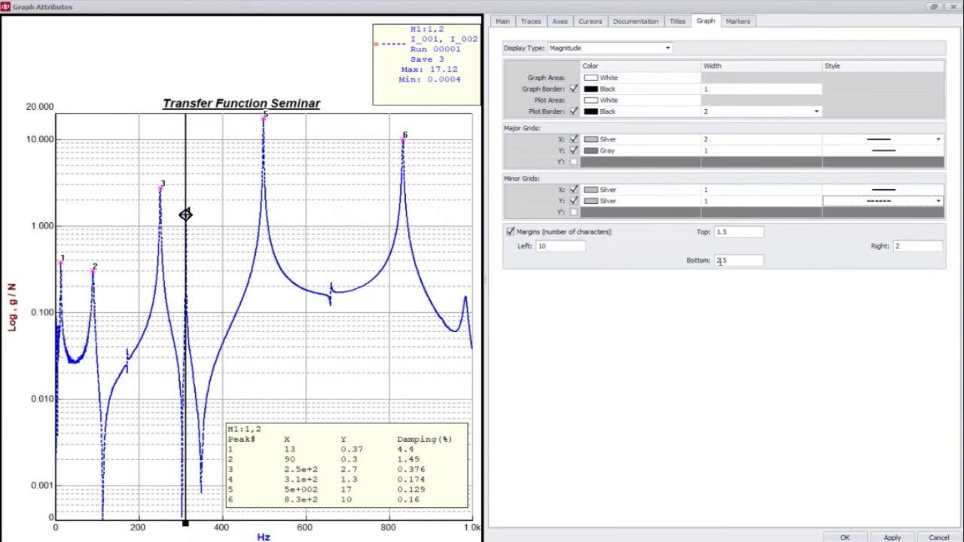
Step: Try a bottom margin of 1 character and restore it to 2.5
left_click_drag(729, 260, 714, 260)
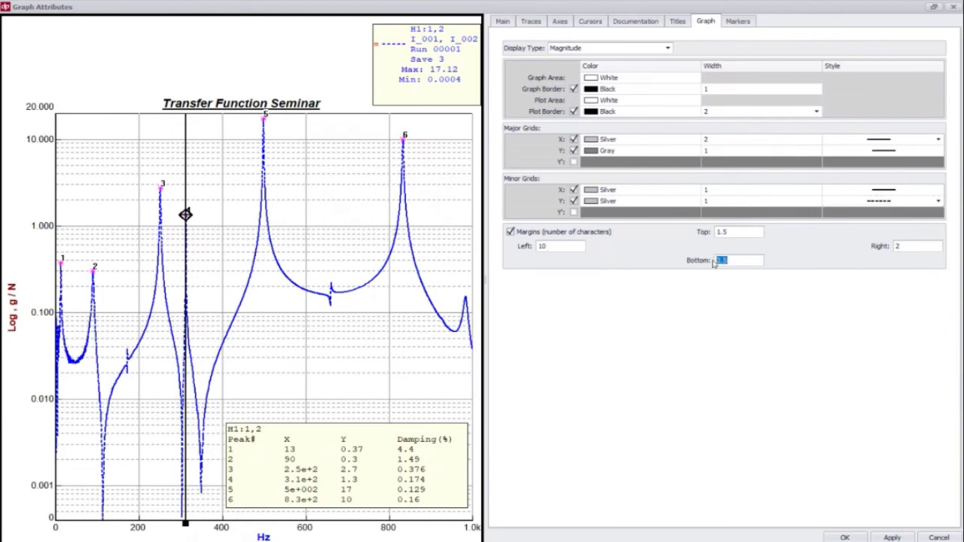
type("1")
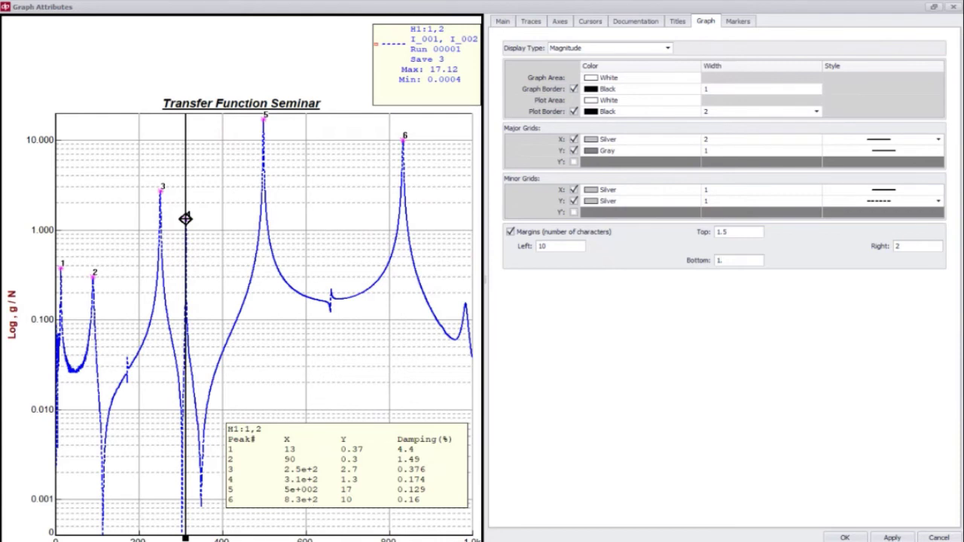
type(".")
left_click_drag(724, 260, 710, 262)
type("2.5")
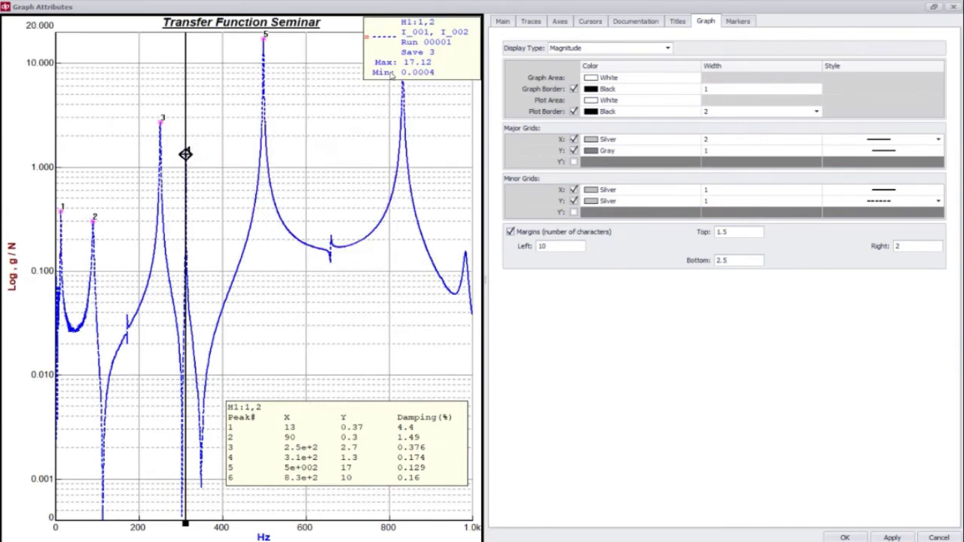
Step: Move the legend into the lower half of the plot and change the cursor type to Single
mouse_move(392, 75)
left_mouse_down()
mouse_move(415, 143)
mouse_move(370, 359)
mouse_move(367, 328)
left_mouse_up()
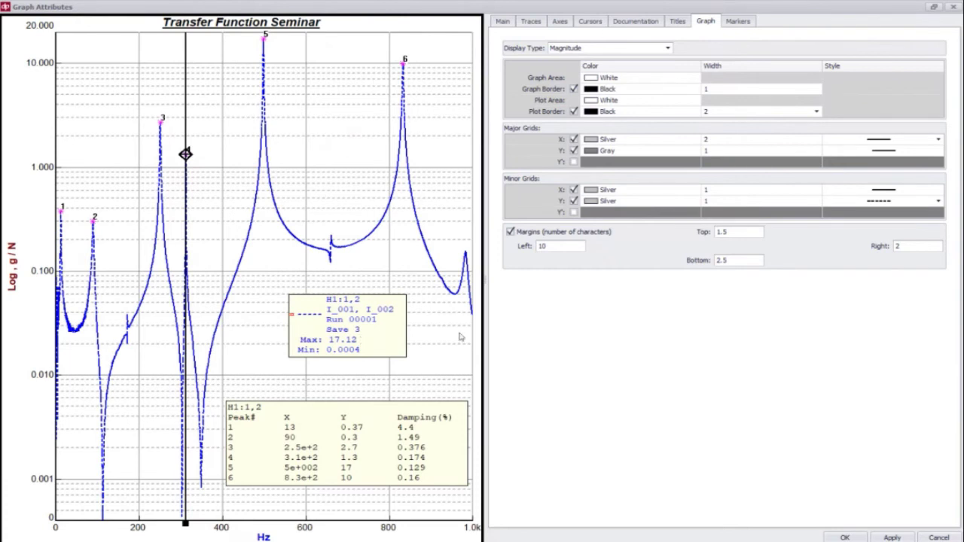
left_click(744, 22)
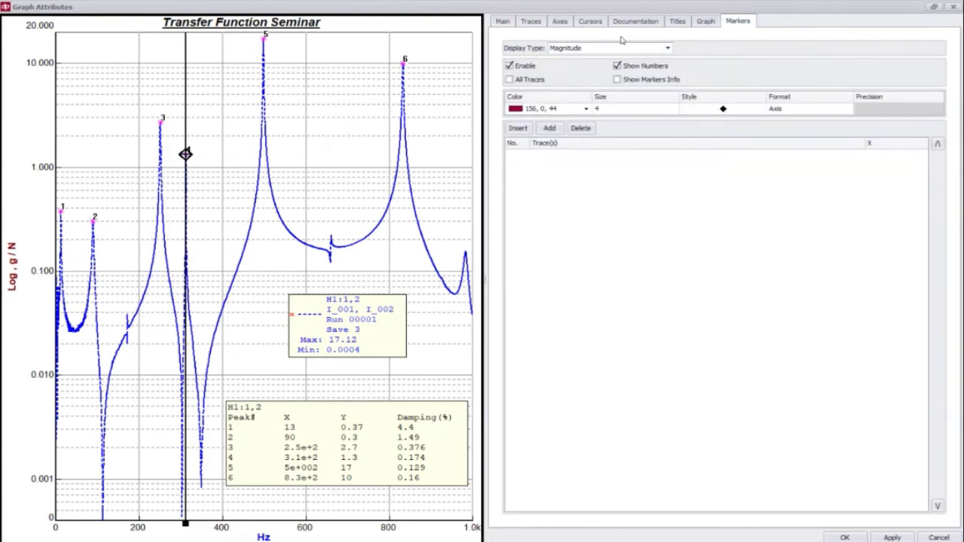
left_click(592, 23)
left_click(675, 66)
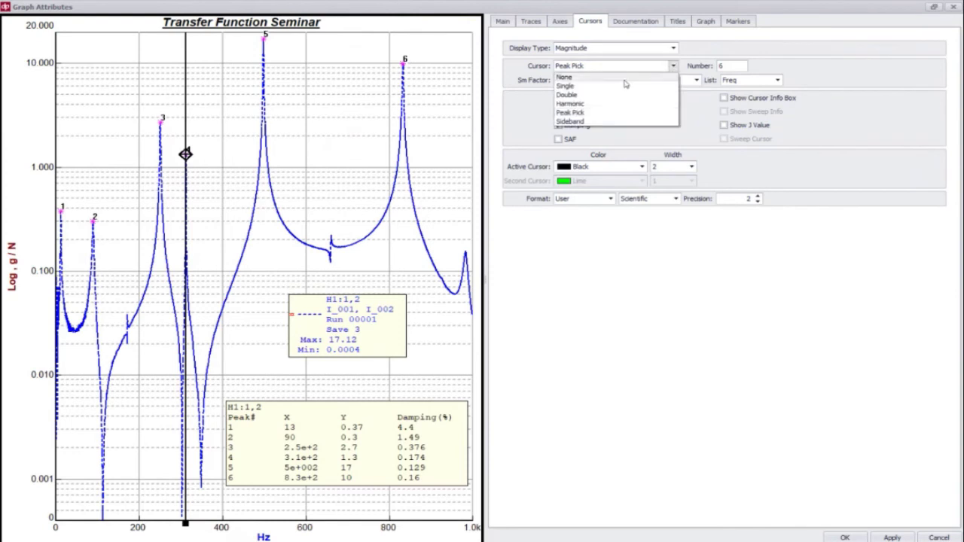
left_click(619, 86)
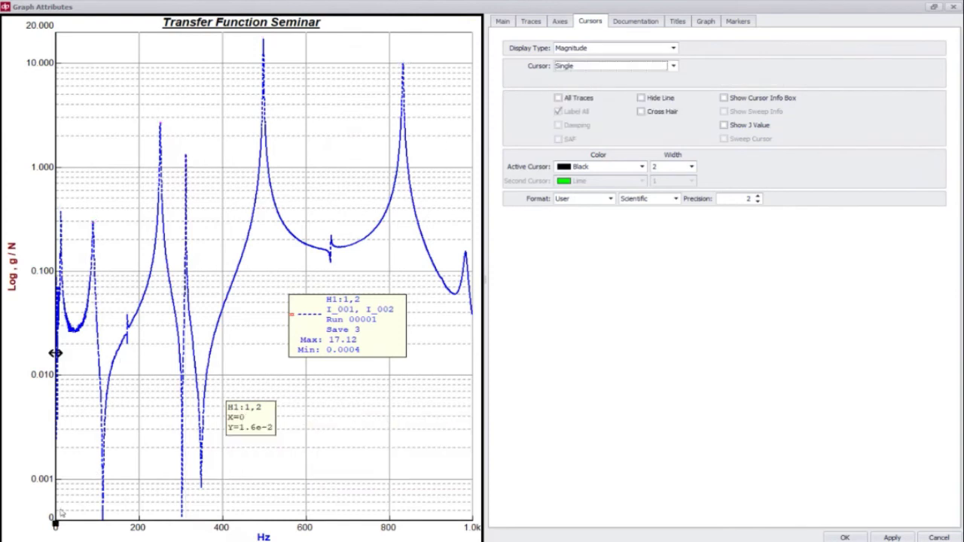
Step: Add trace markers at the 90 Hz peak and at about 205 Hz, with the markers info box shown
left_click(738, 21)
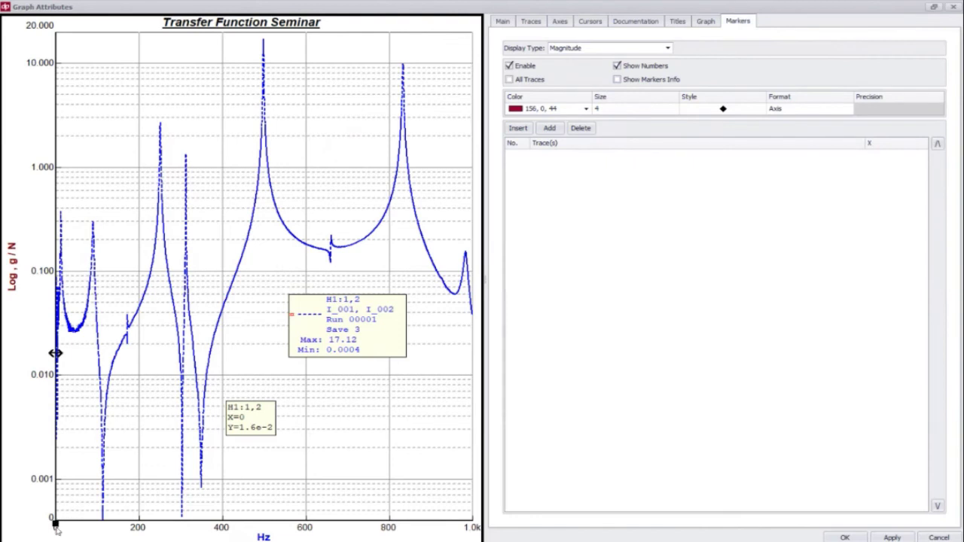
left_click_drag(55, 353, 92, 221)
mouse_move(92, 221)
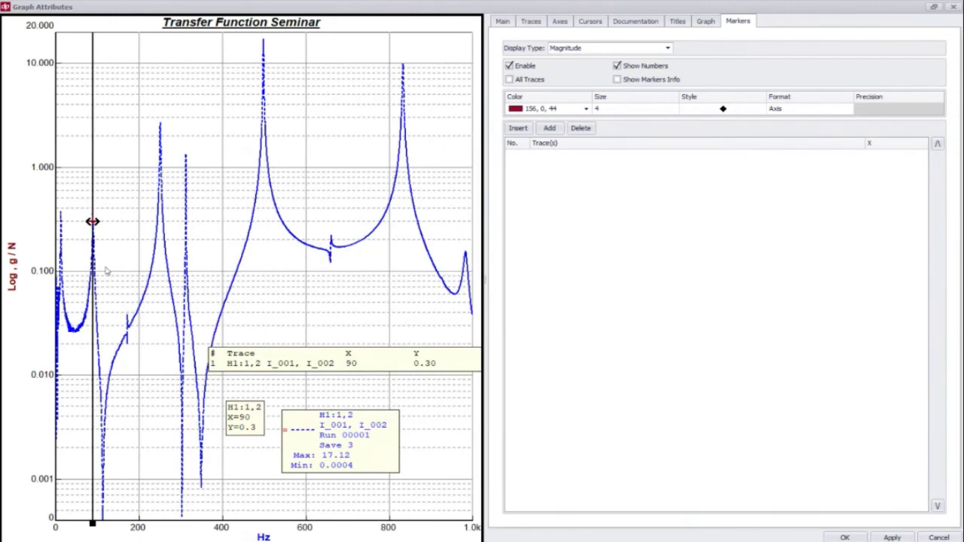
left_click_drag(94, 525, 140, 522)
left_click(550, 127)
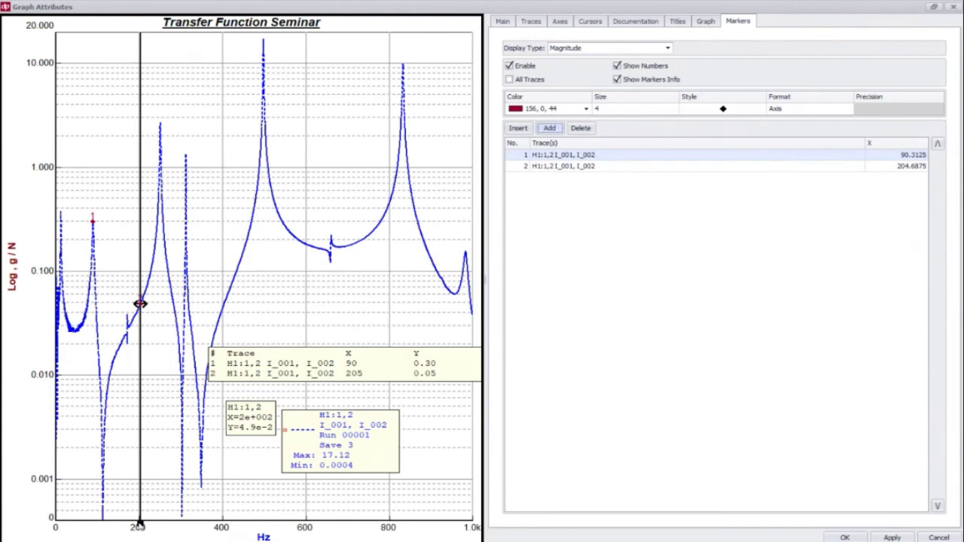
Step: Add markers at the peak near 252 Hz and at about 560 Hz, and move the cursor to about 800 Hz
left_click_drag(140, 524, 160, 523)
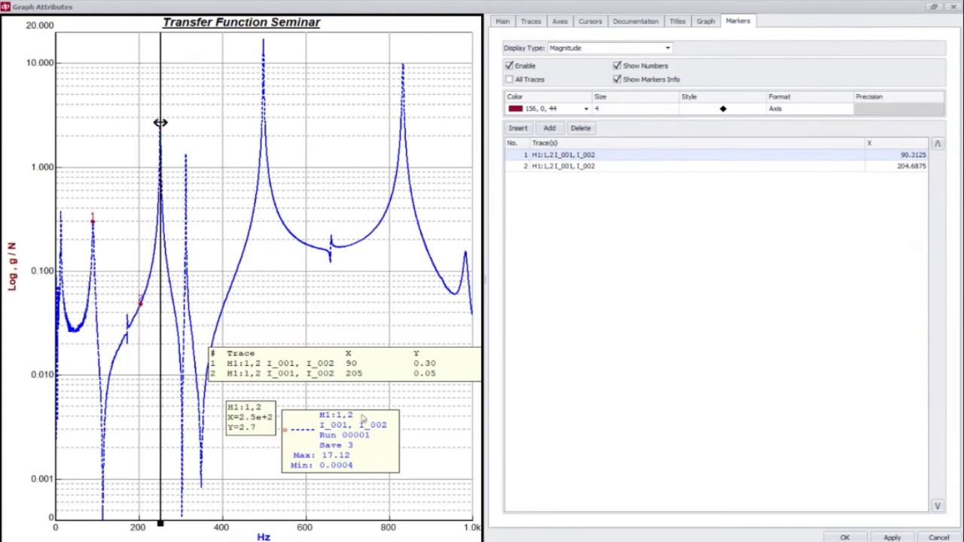
left_click(550, 128)
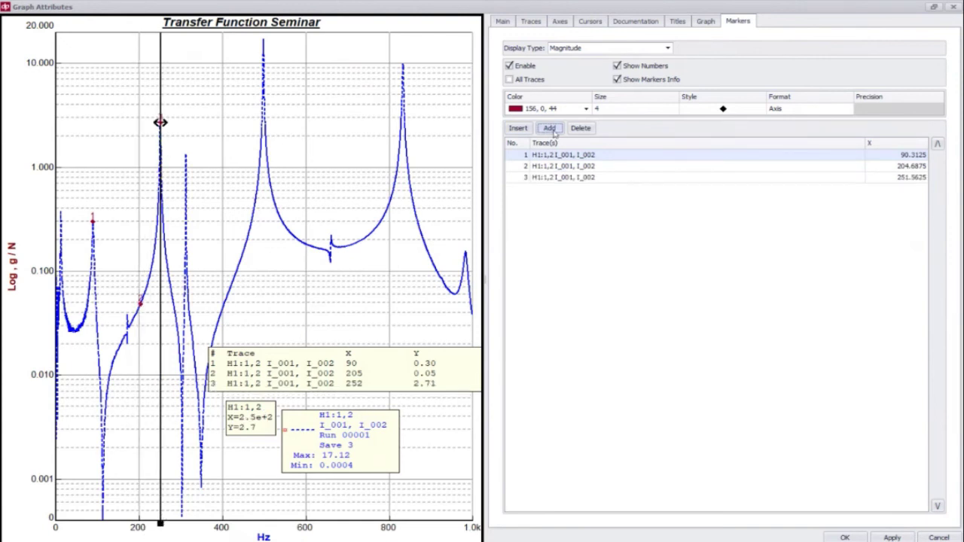
left_click_drag(160, 525, 289, 525)
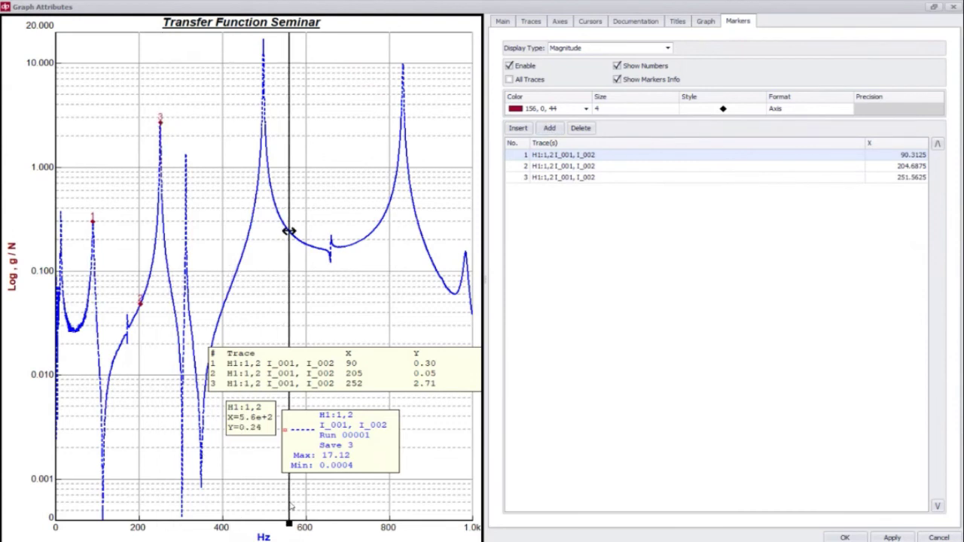
left_click(551, 128)
mouse_move(290, 523)
left_mouse_down()
mouse_move(366, 523)
mouse_move(391, 509)
left_mouse_up()
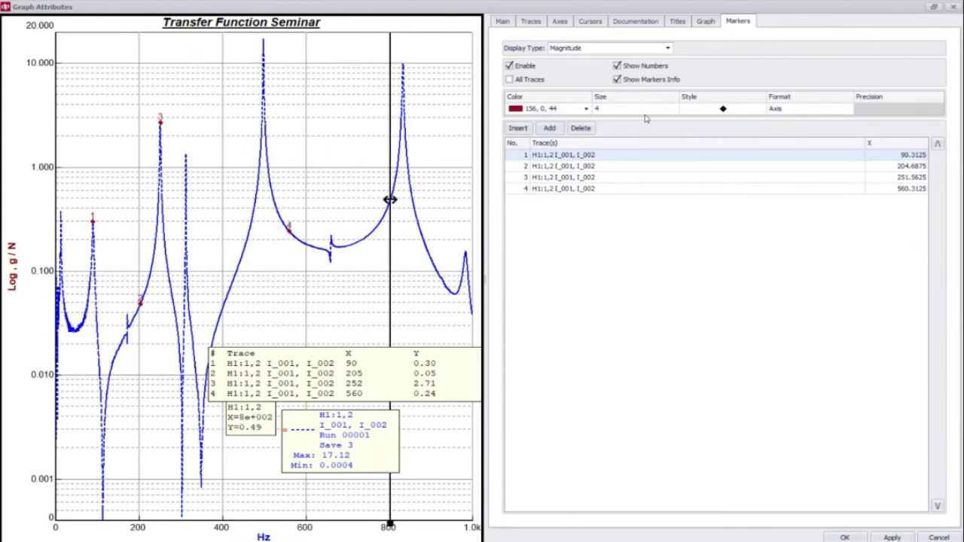
Step: Try a marker size of 5 and set the size to 8
left_click(619, 113)
left_click(619, 155)
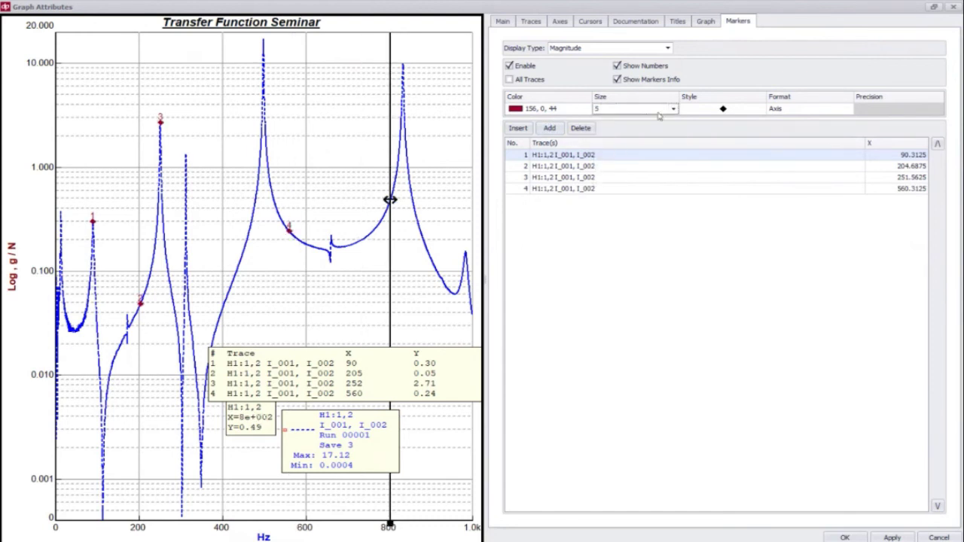
left_click(629, 113)
left_click(602, 183)
Step: Try the plus symbol as marker style and set it to the upward triangle
left_click(743, 112)
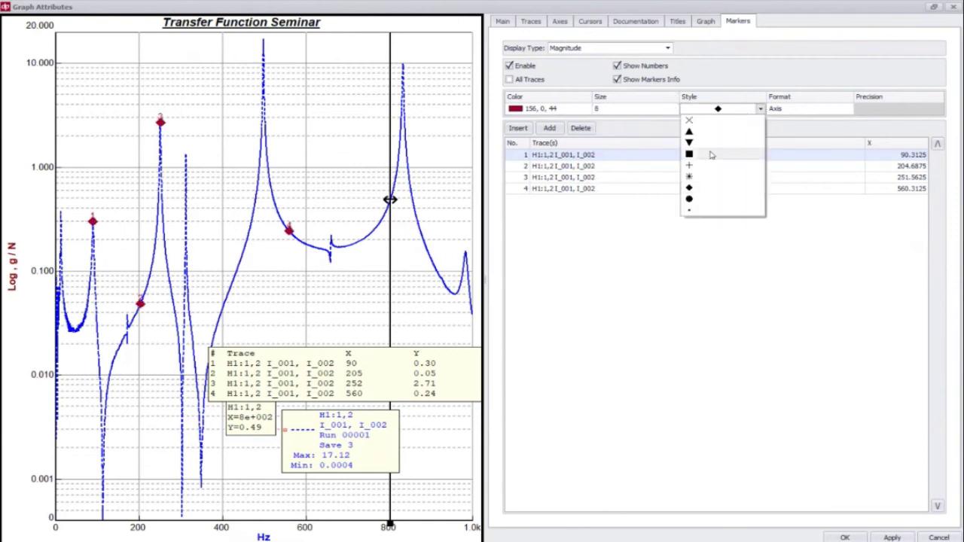
left_click(697, 173)
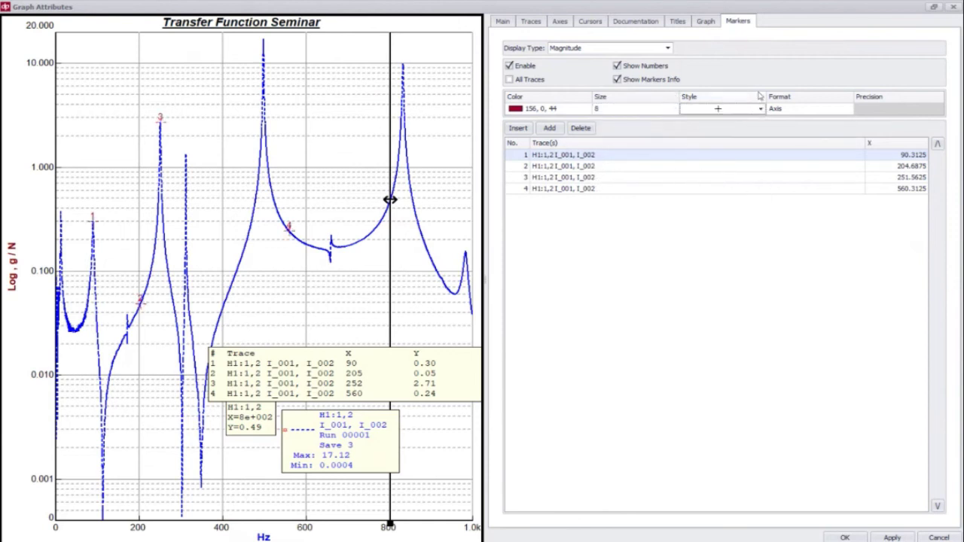
left_click(724, 112)
left_click(699, 131)
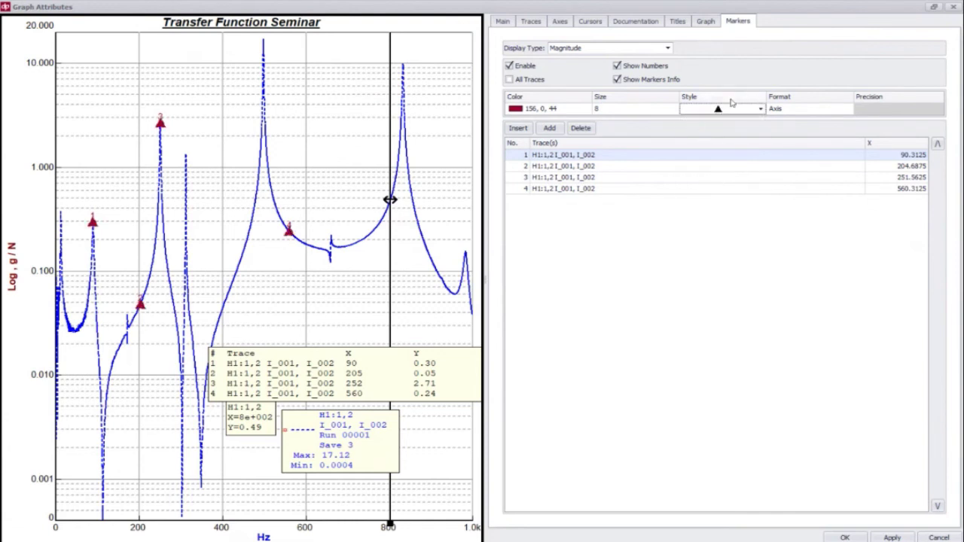
Step: Try the Decimal, Scientific and Engineering formats for the marker values and restore Axis
left_click(796, 107)
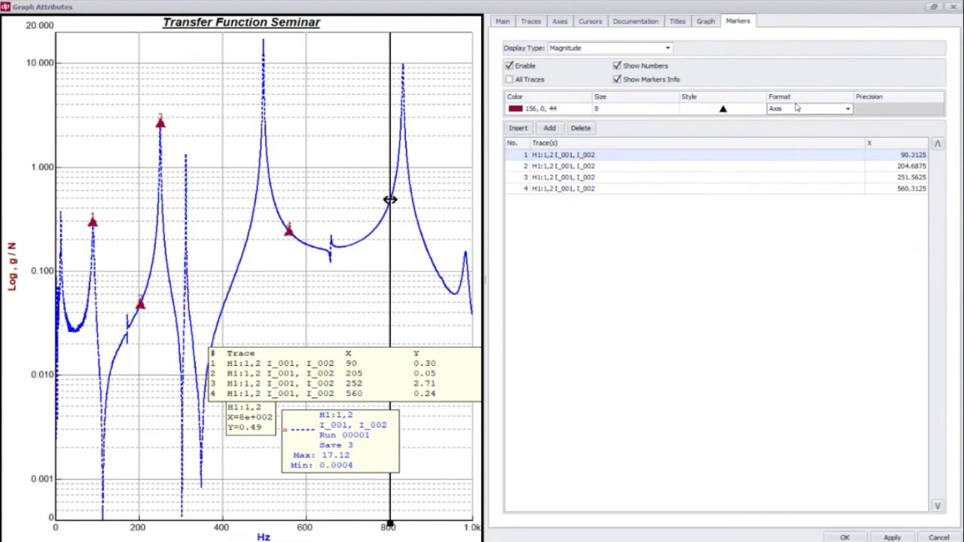
left_click(788, 110)
left_click(782, 128)
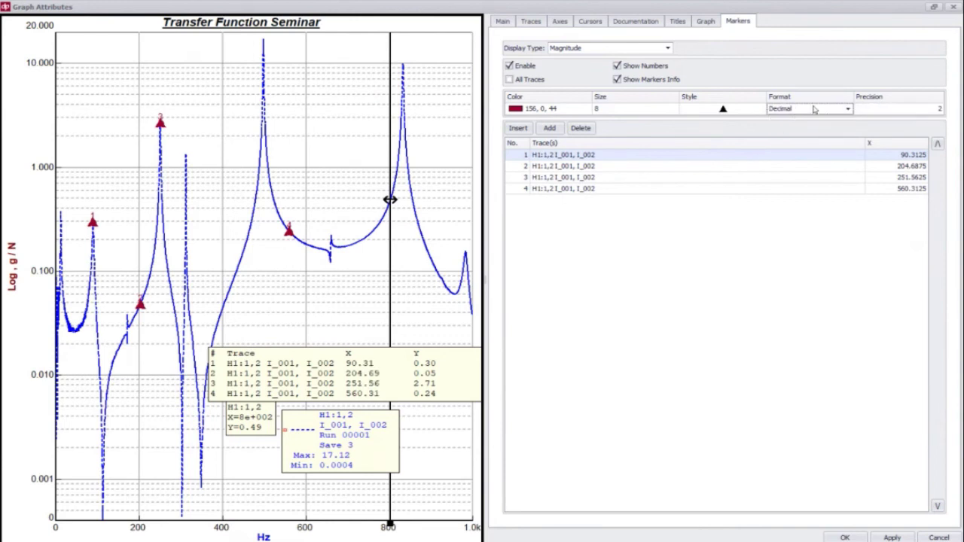
left_click(816, 109)
left_click(789, 135)
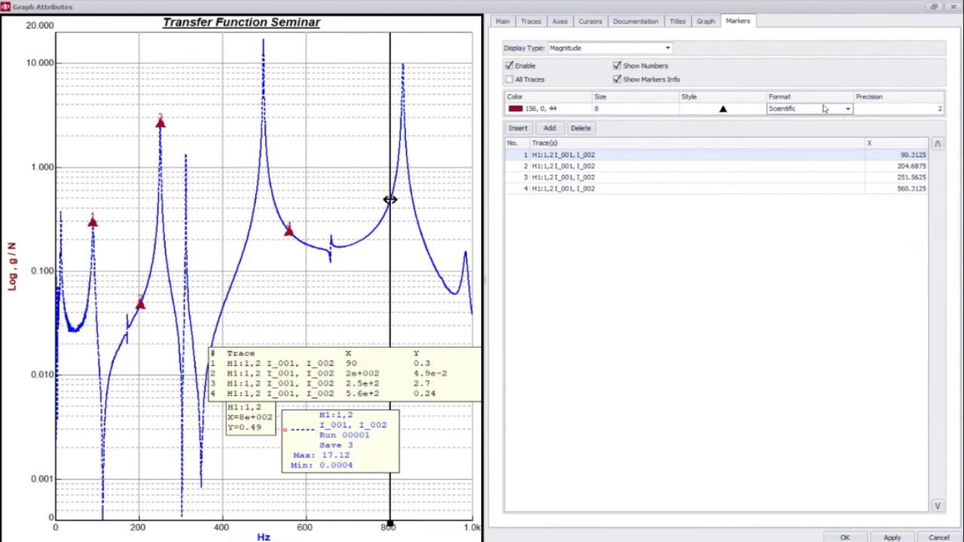
left_click(814, 113)
left_click(794, 142)
left_click(813, 111)
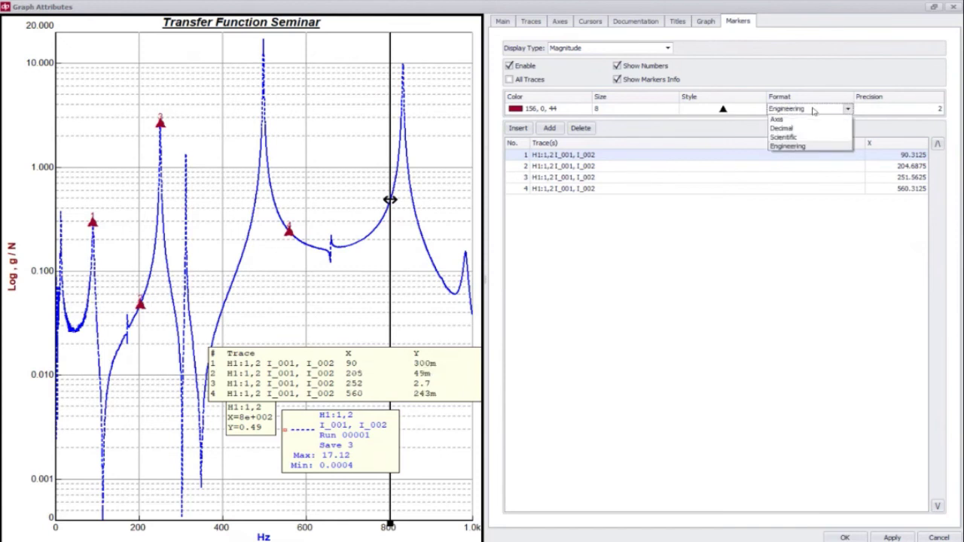
left_click(793, 121)
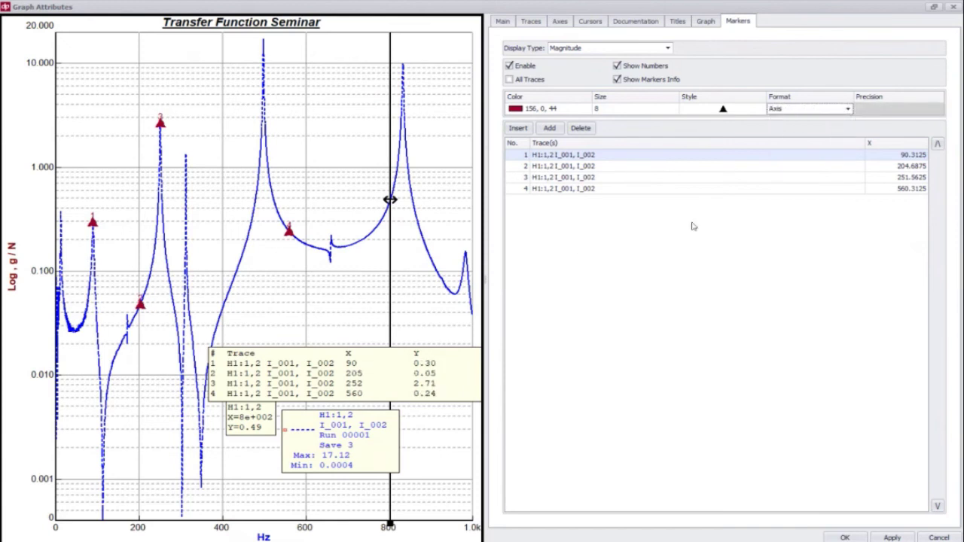
Step: Delete marker 2, the one at 204.6875 Hz, from the marker list
left_click(575, 166)
left_click(547, 180)
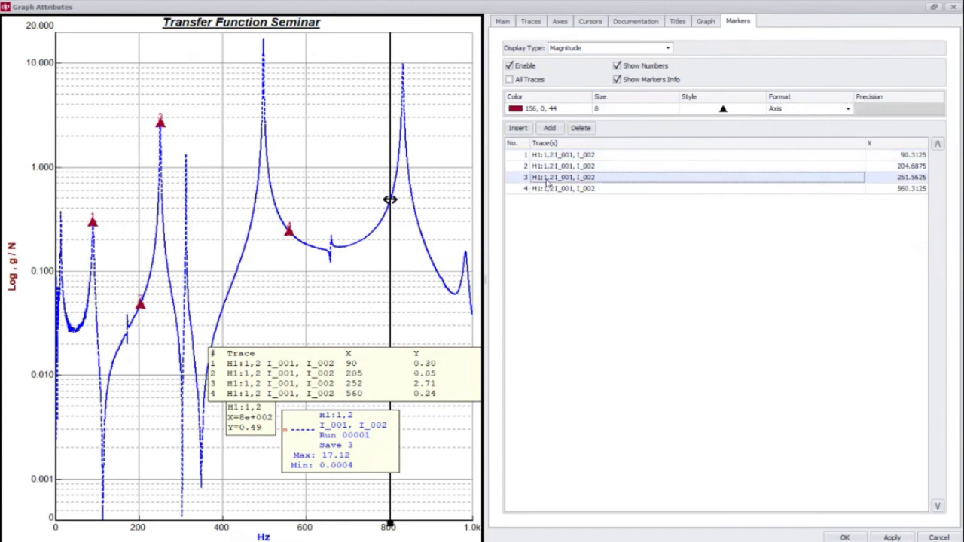
left_click(540, 188)
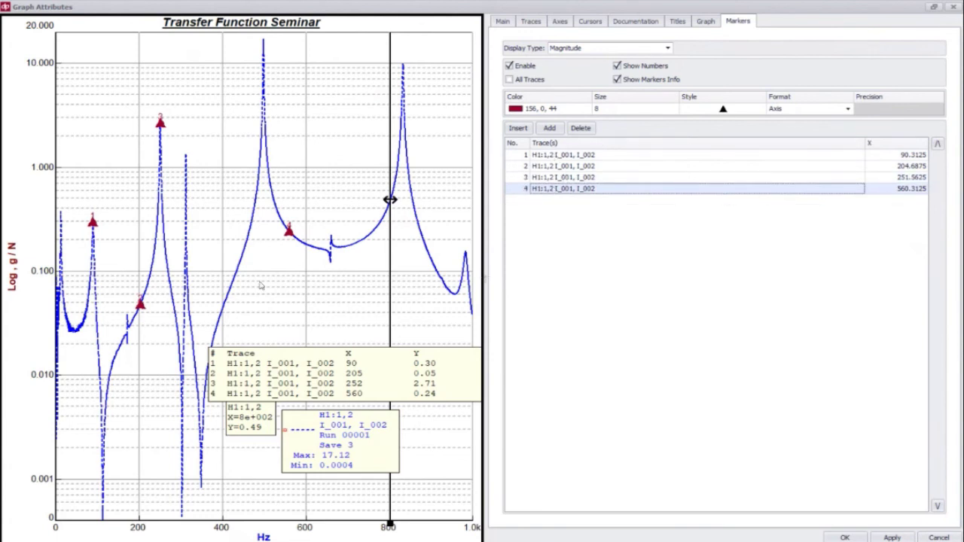
left_click(527, 168)
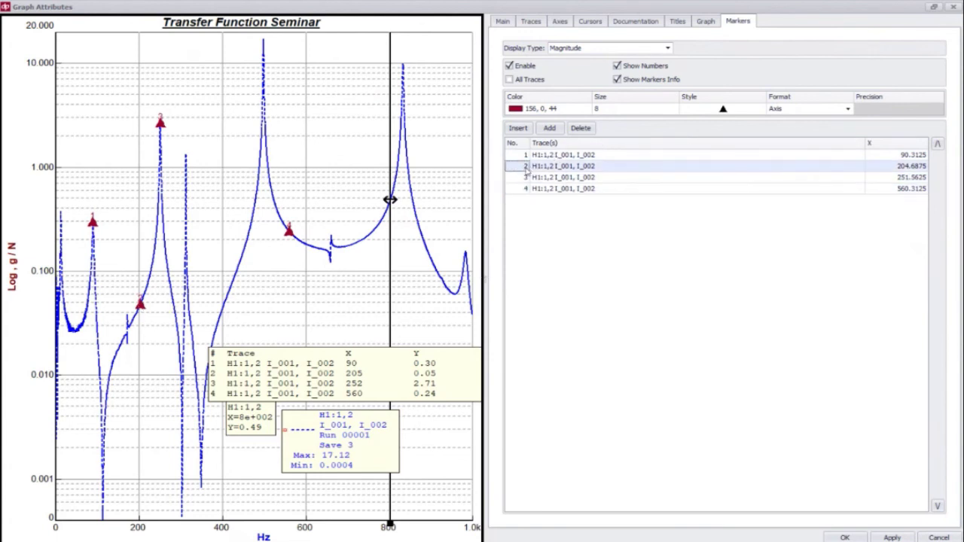
left_click(581, 128)
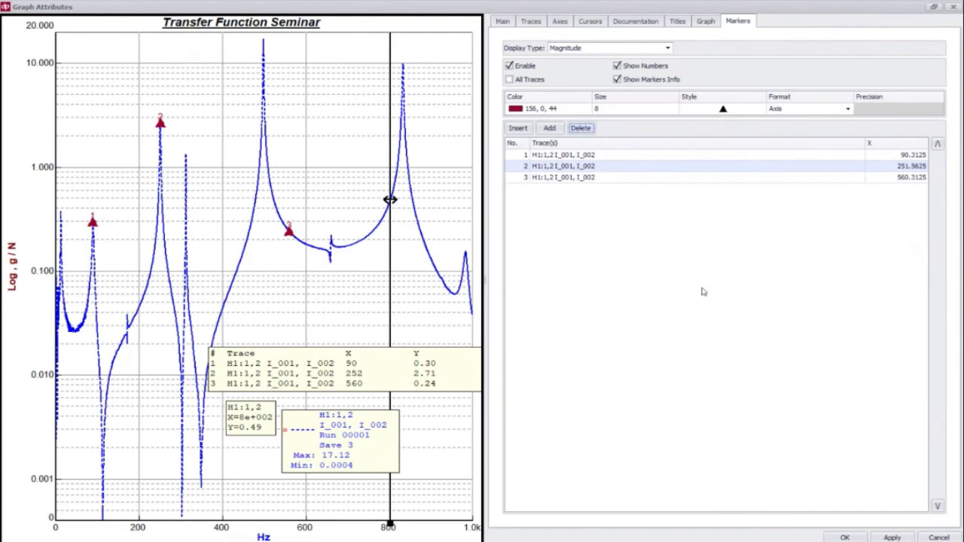
Step: Show the main graph settings and reposition the cursor readout and the legend within the plot
left_click(500, 21)
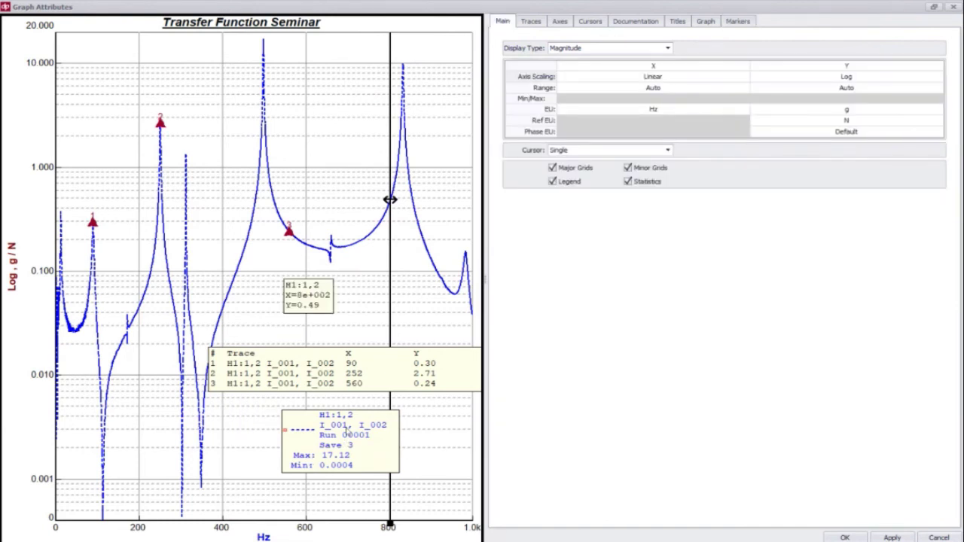
left_click_drag(347, 434, 320, 441)
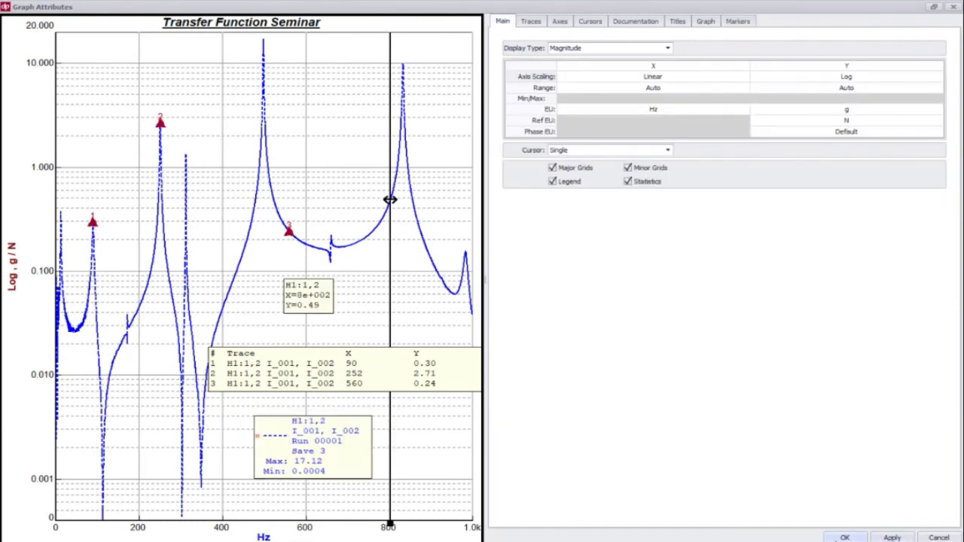
Step: Accept the graph settings and show the Transfer Function graph enlarged with its cursor at about 200 Hz
left_click(845, 537)
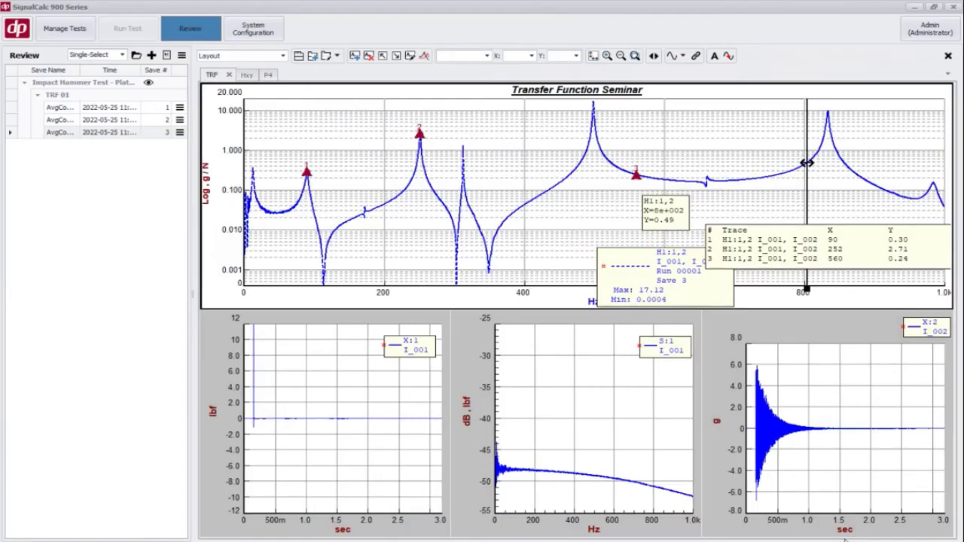
double_click(433, 175)
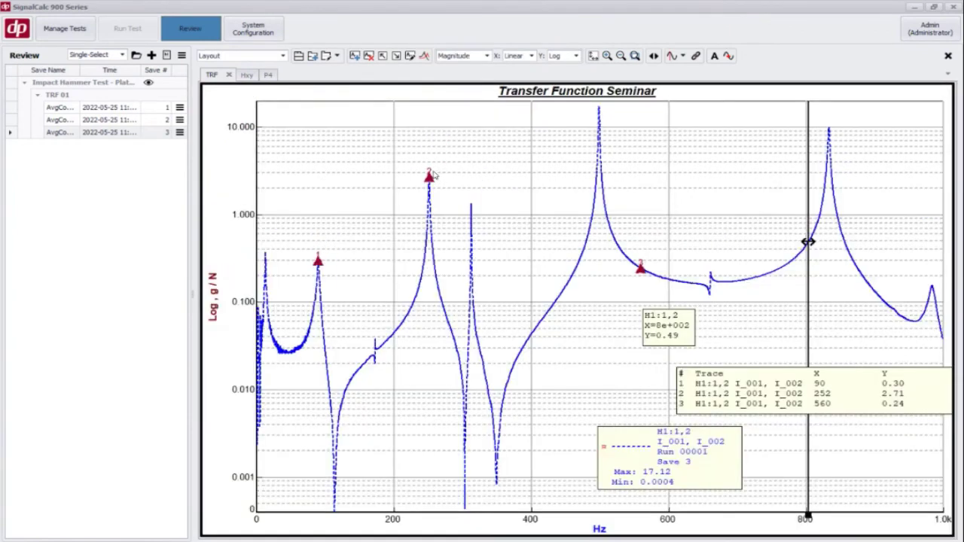
double_click(706, 239)
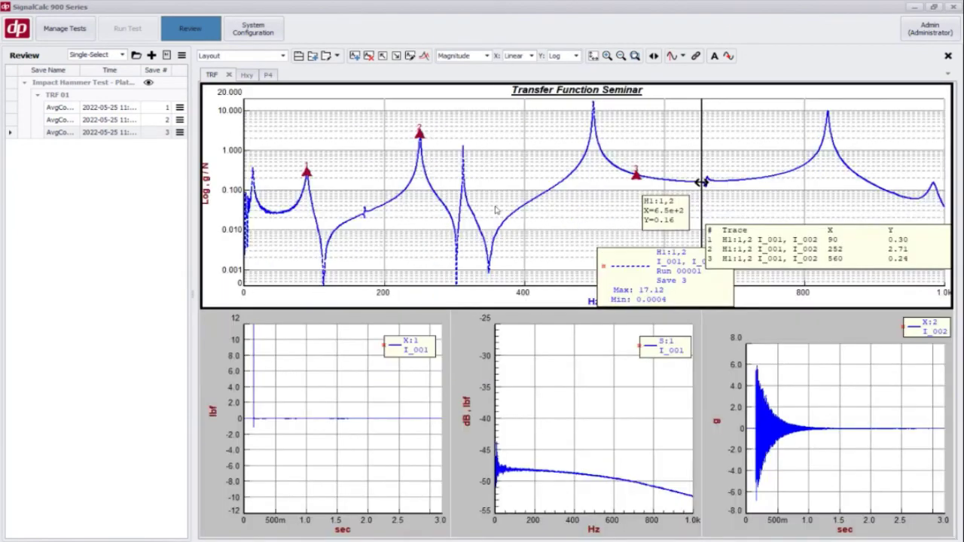
double_click(516, 167)
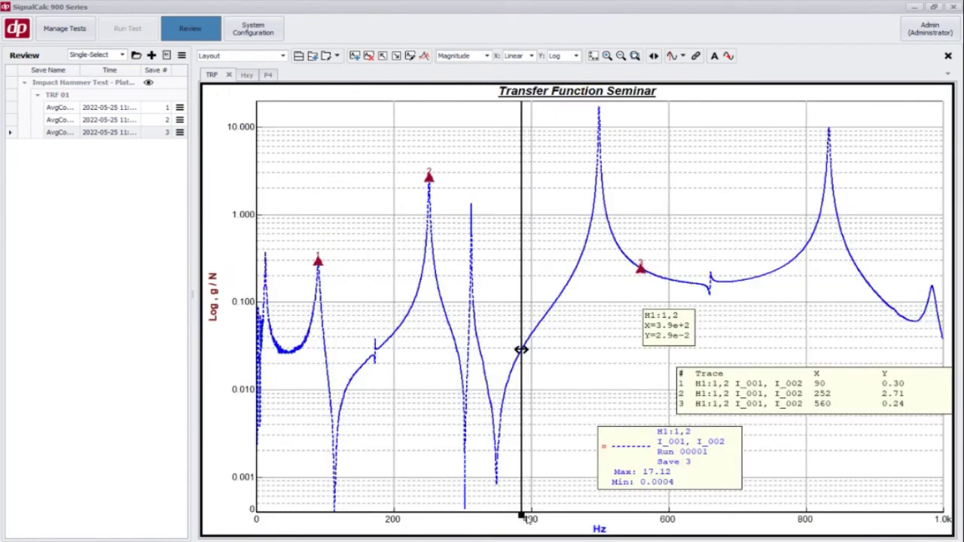
left_click_drag(526, 519, 393, 518)
Step: Add an annotation containing the test's Name and StartDate variables and the text Seminar on separate lines
right_click(512, 183)
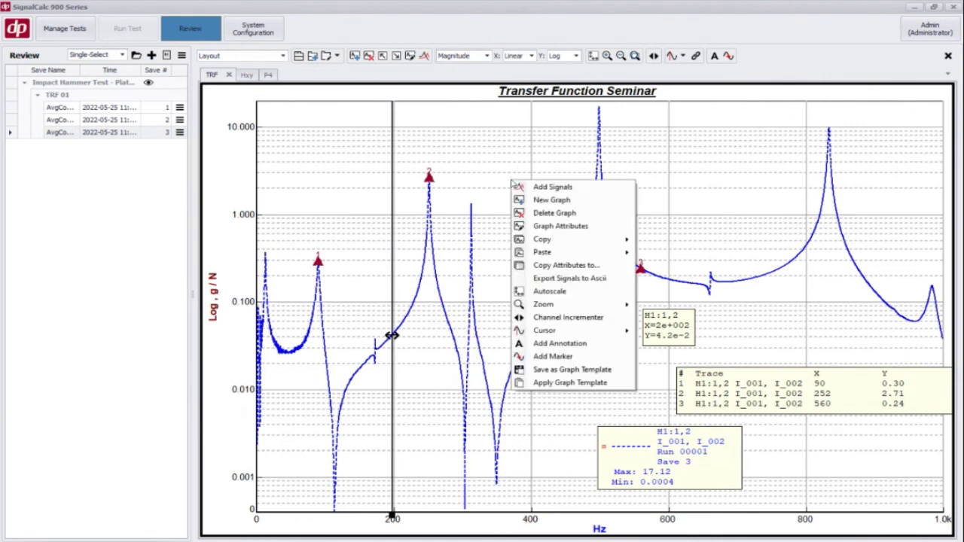
left_click(564, 347)
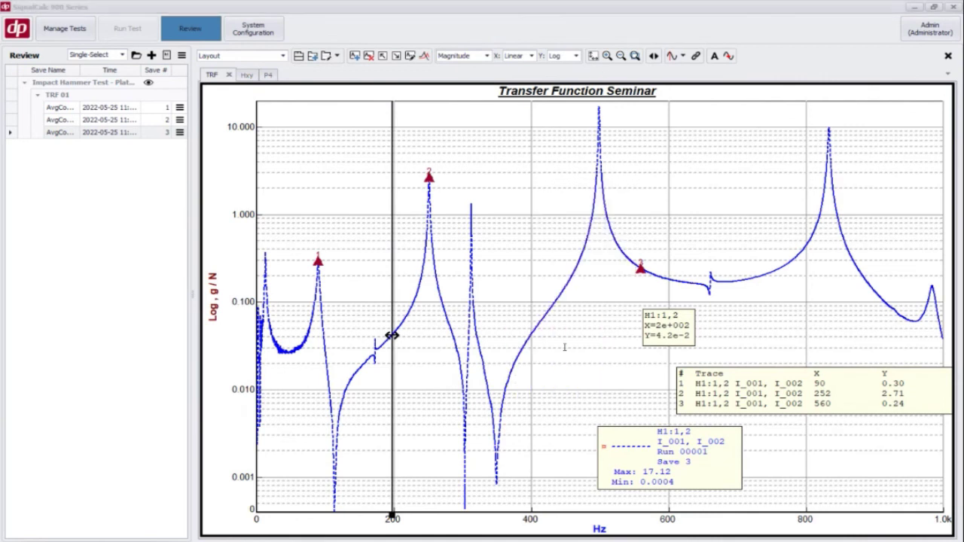
left_click(565, 347)
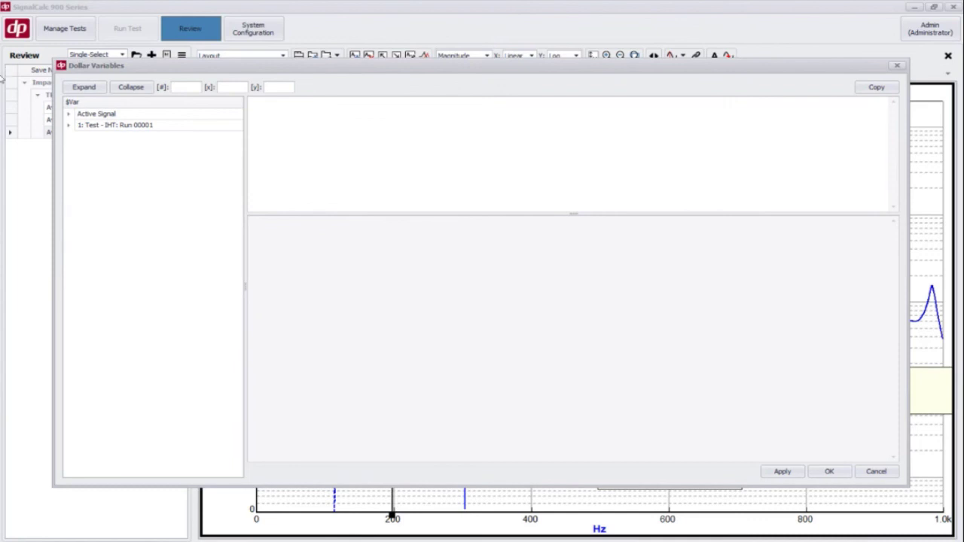
left_click(69, 125)
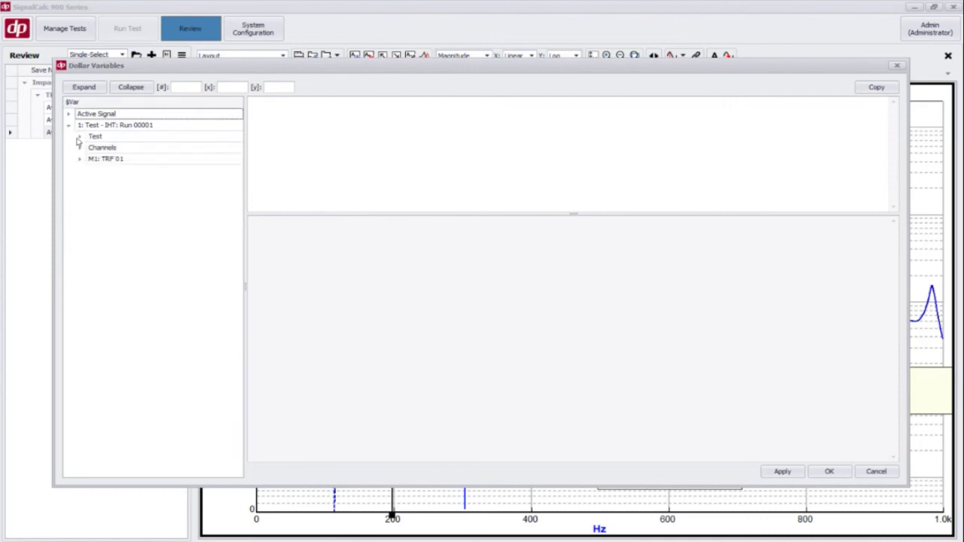
left_click(79, 137)
double_click(133, 153)
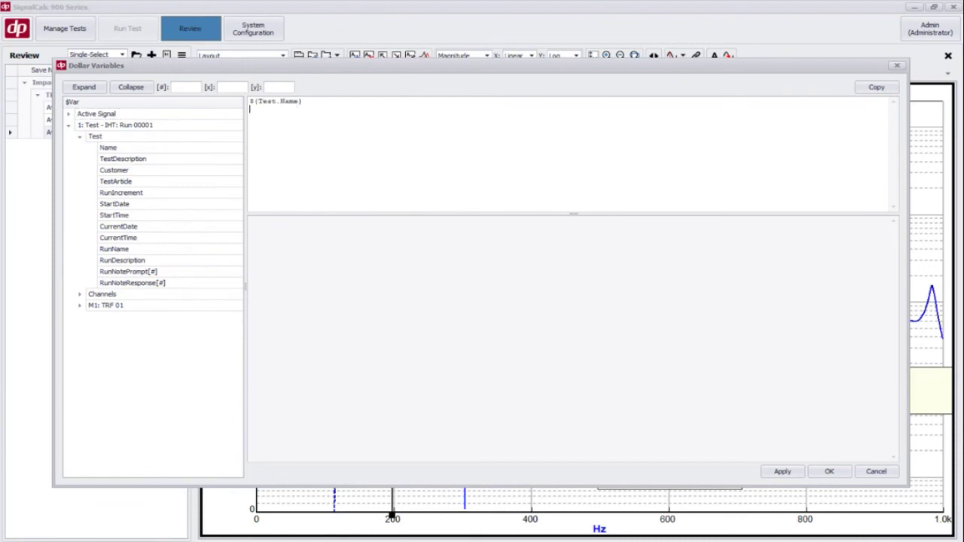
double_click(114, 205)
type("Seminar")
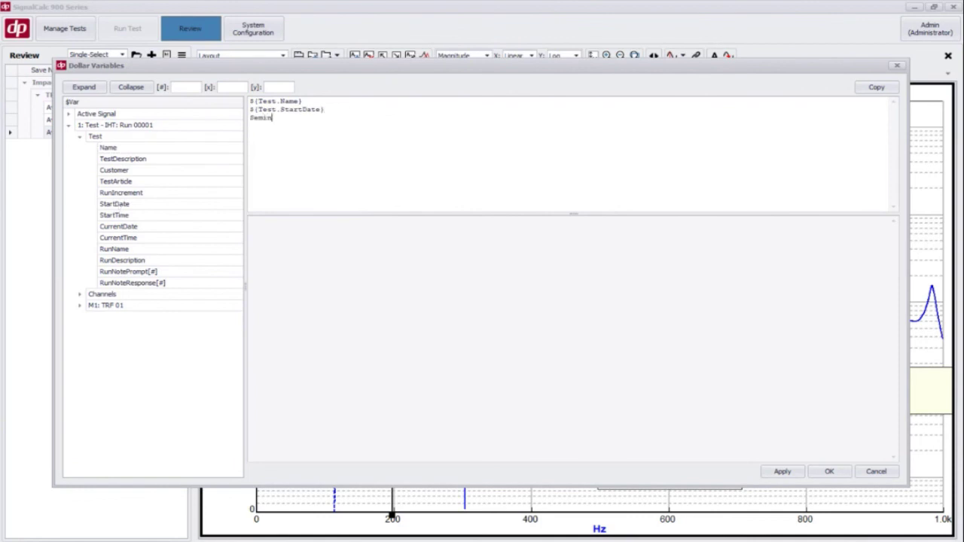
left_click(782, 472)
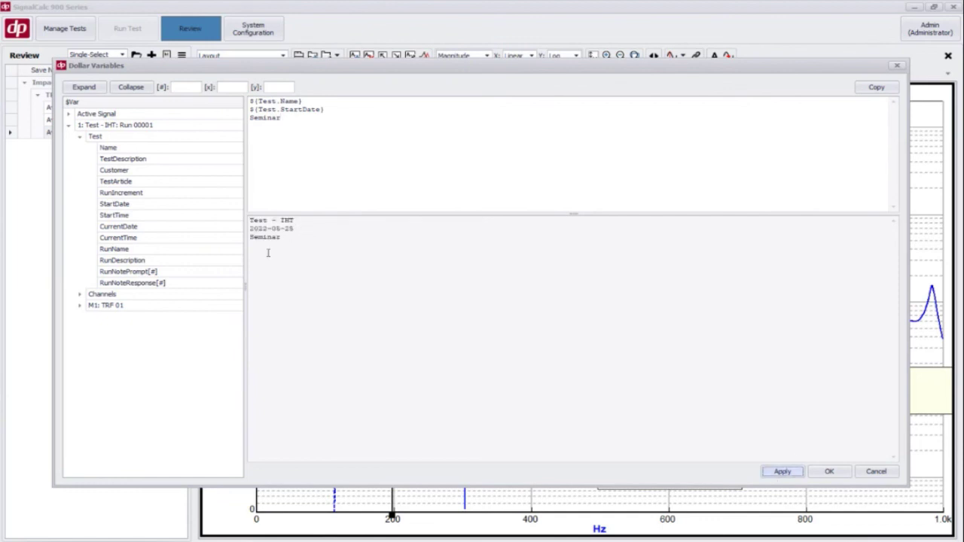
left_click(831, 474)
Step: Place the annotation high in the plot between the two tallest peaks and view its text, background and border options
left_click_drag(392, 335, 577, 264)
left_click_drag(461, 228, 735, 144)
right_click(704, 162)
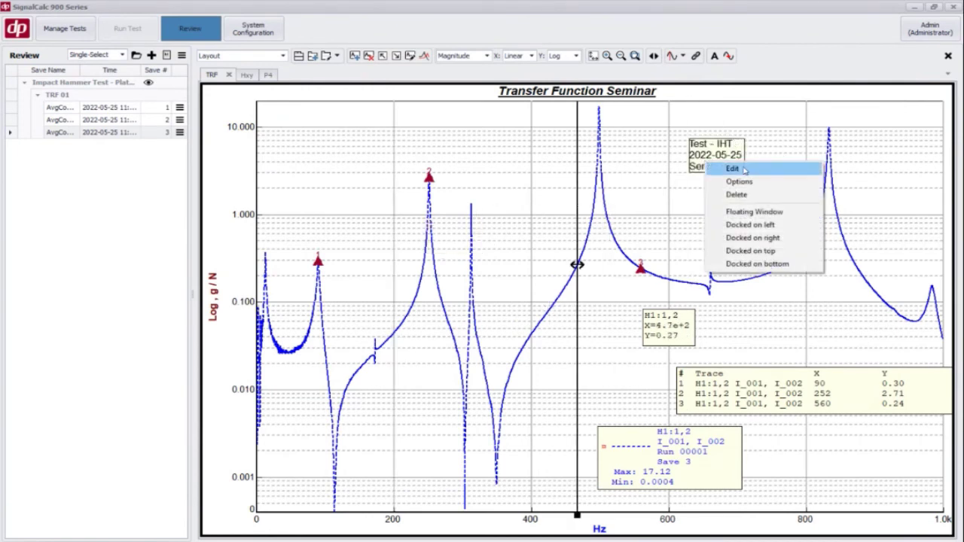
left_click(740, 182)
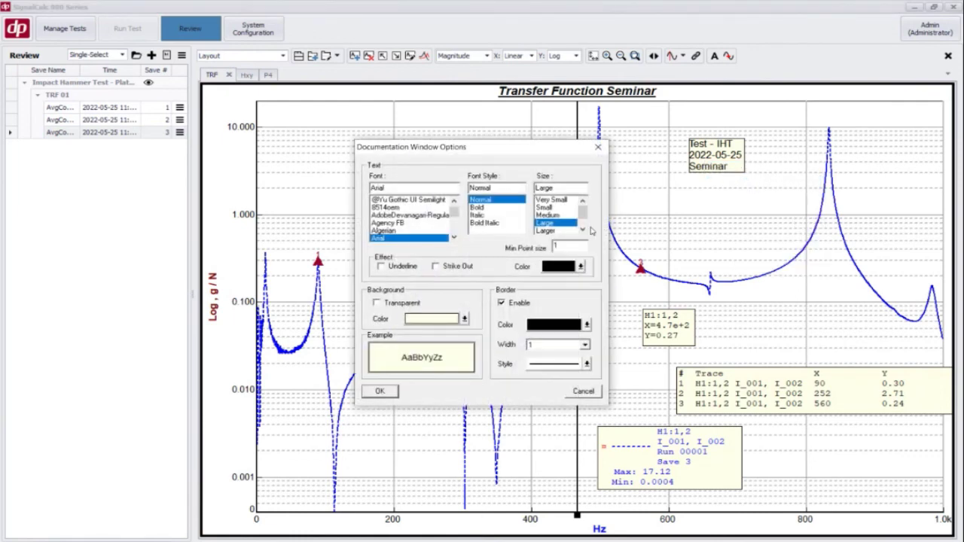
left_click(582, 392)
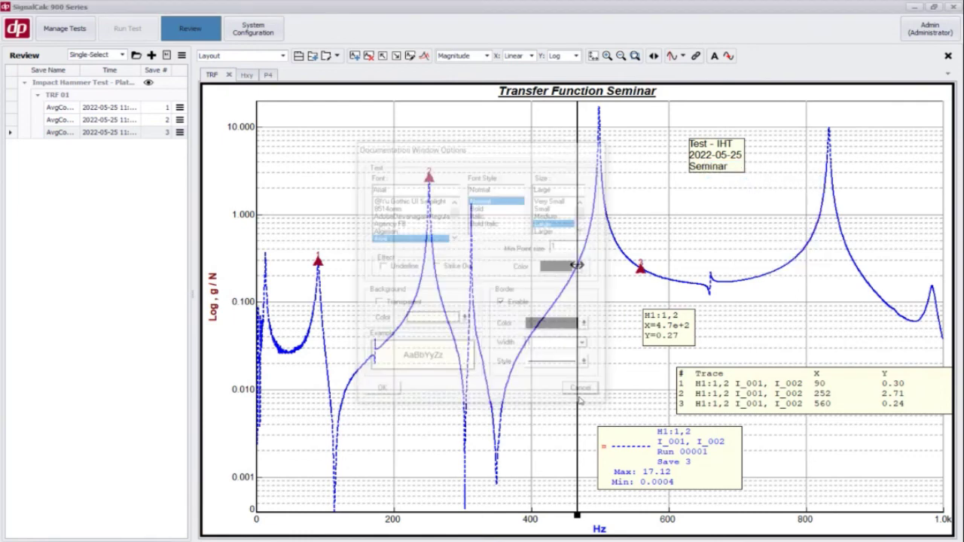
left_click_drag(577, 264, 712, 280)
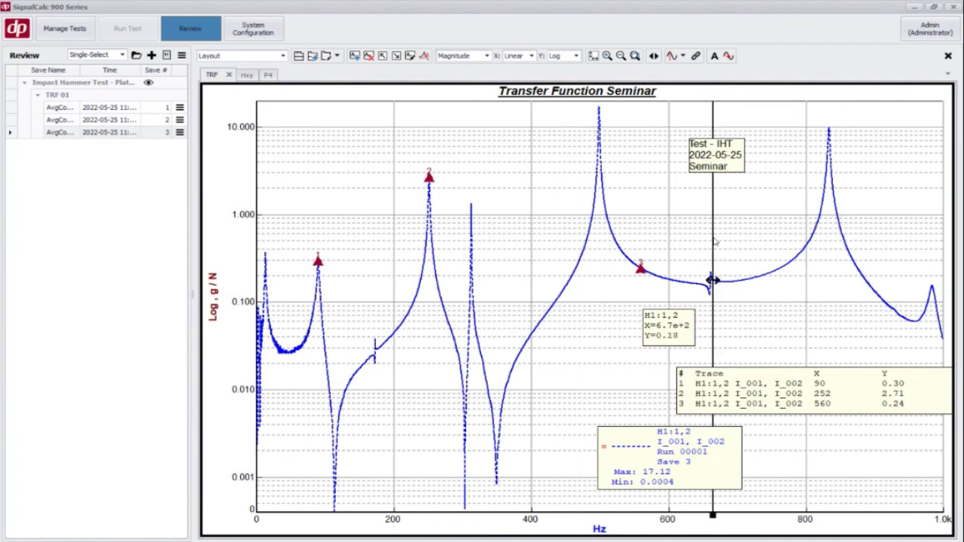
Step: Save the Transfer Function graph's formatting as a new graph template named TF Template
right_click(706, 236)
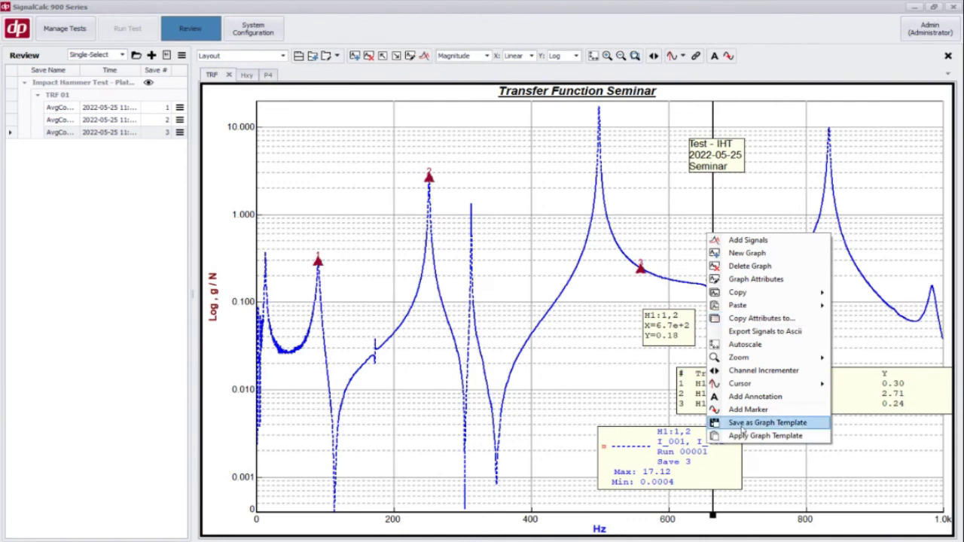
left_click(765, 424)
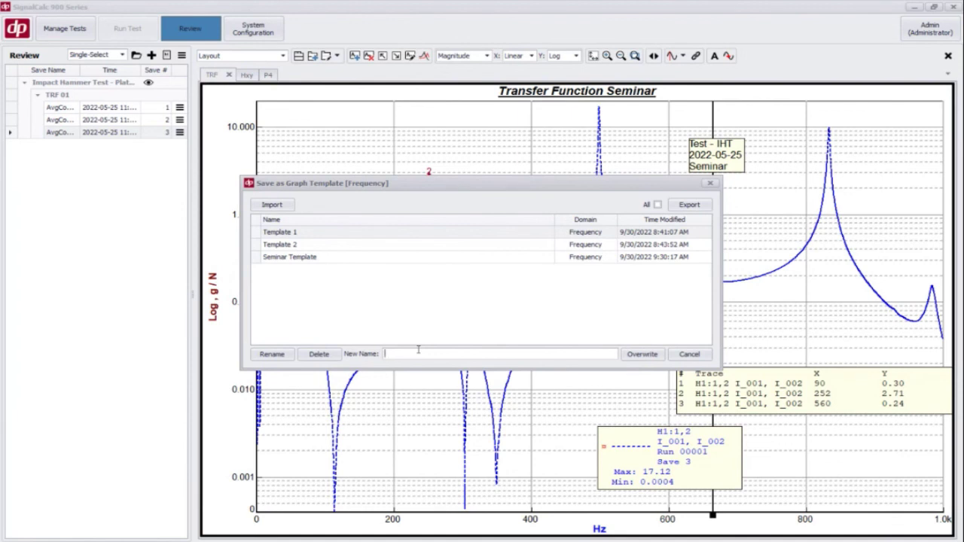
type("TF Template")
left_click(644, 353)
Step: Return to the multi-graph layout and apply TF Template to the S:1 spectrum graph
double_click(505, 179)
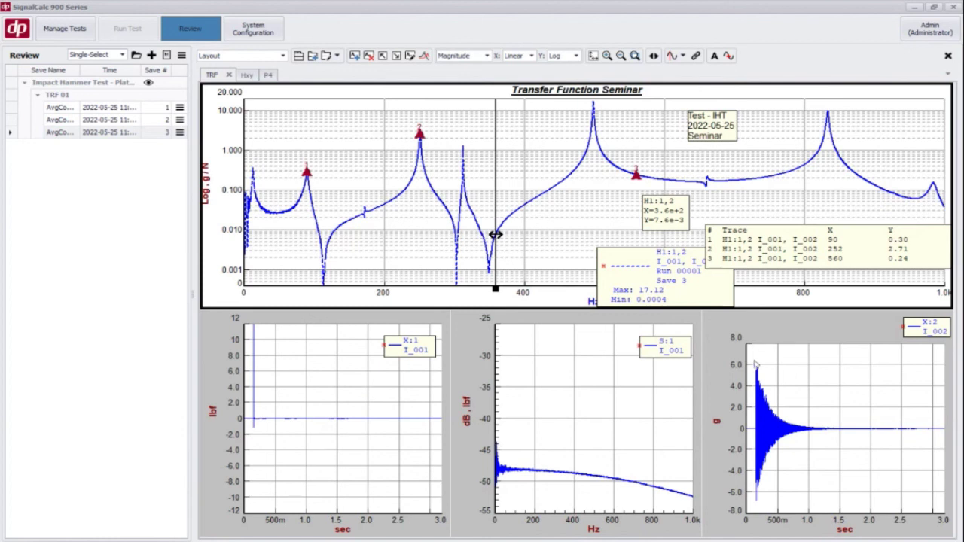
left_click(646, 412)
right_click(647, 412)
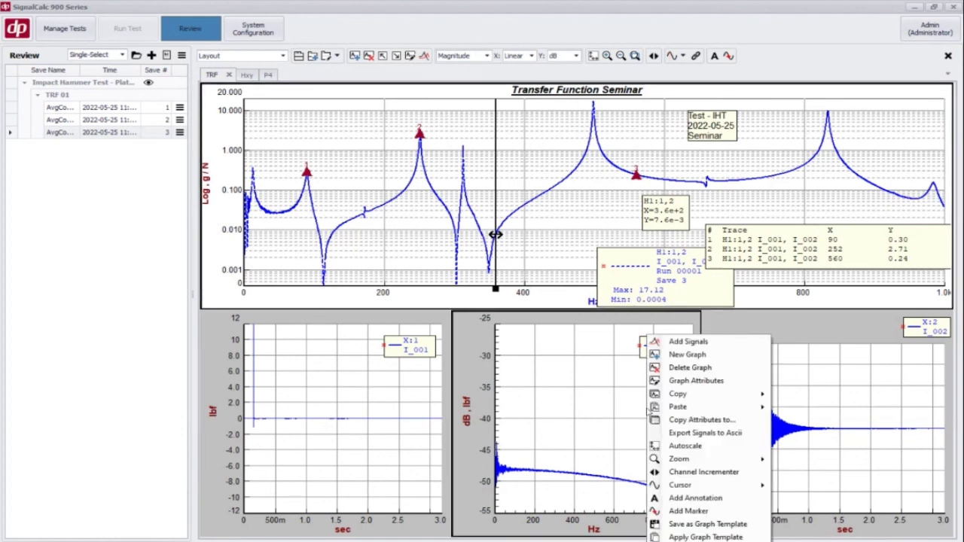
left_click(700, 538)
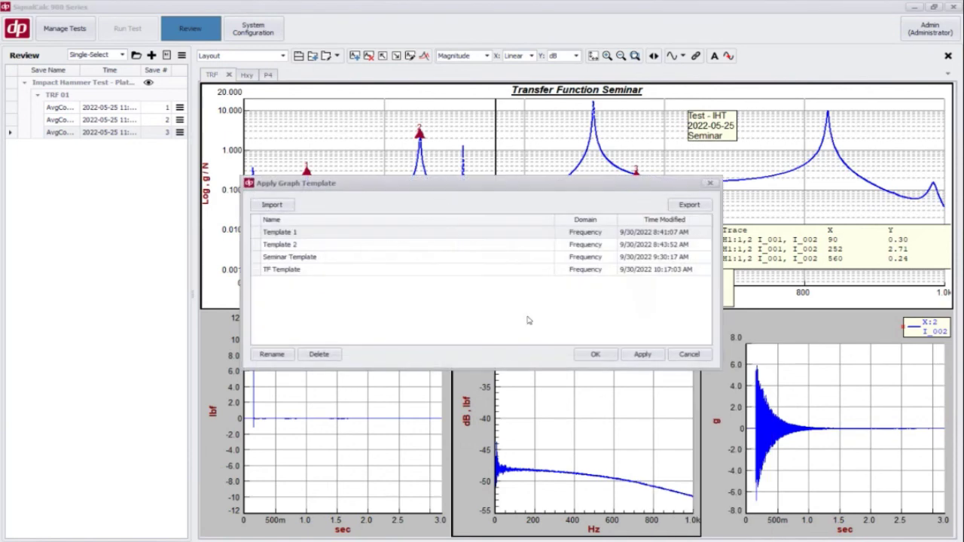
left_click(271, 272)
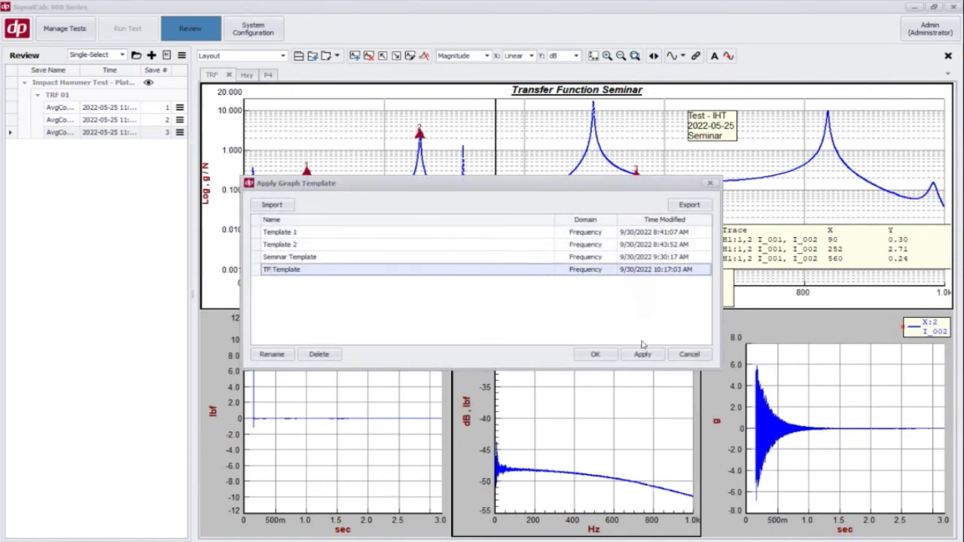
left_click(641, 353)
left_click(599, 356)
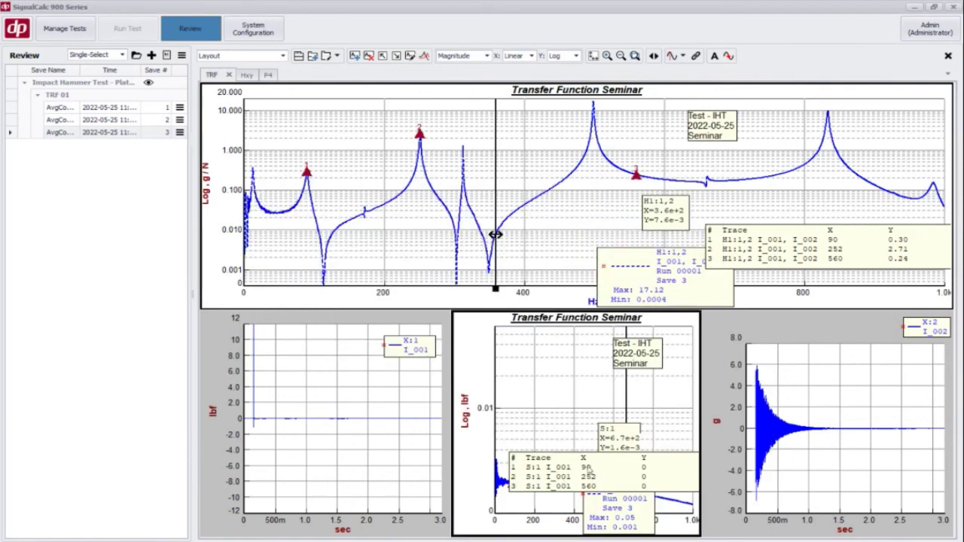
Step: Move the marker table up, clear of the trace in the S:1 graph, and enlarge that graph
left_click(570, 482)
left_click_drag(571, 471, 575, 374)
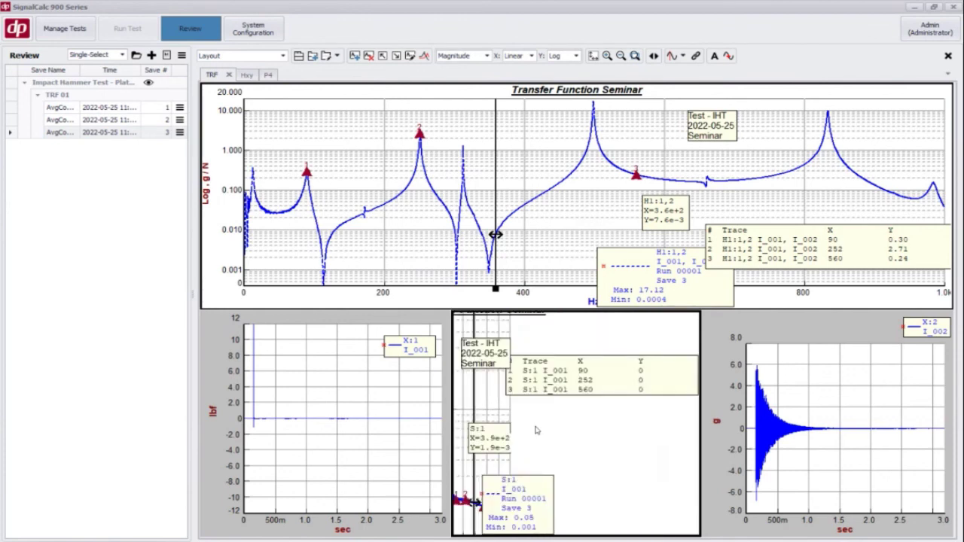
double_click(536, 427)
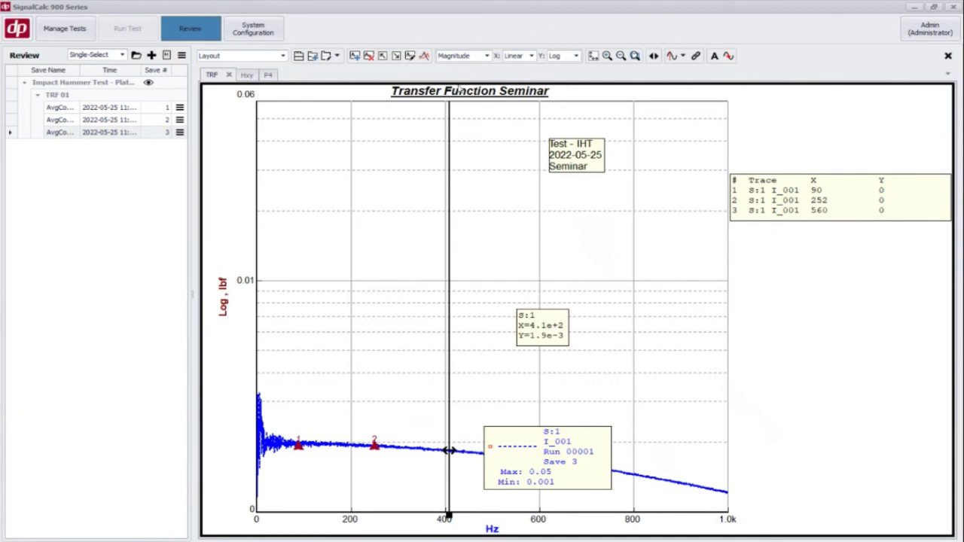
Step: In the S:1 graph's attributes, switch the graph title back to its default
right_click(716, 154)
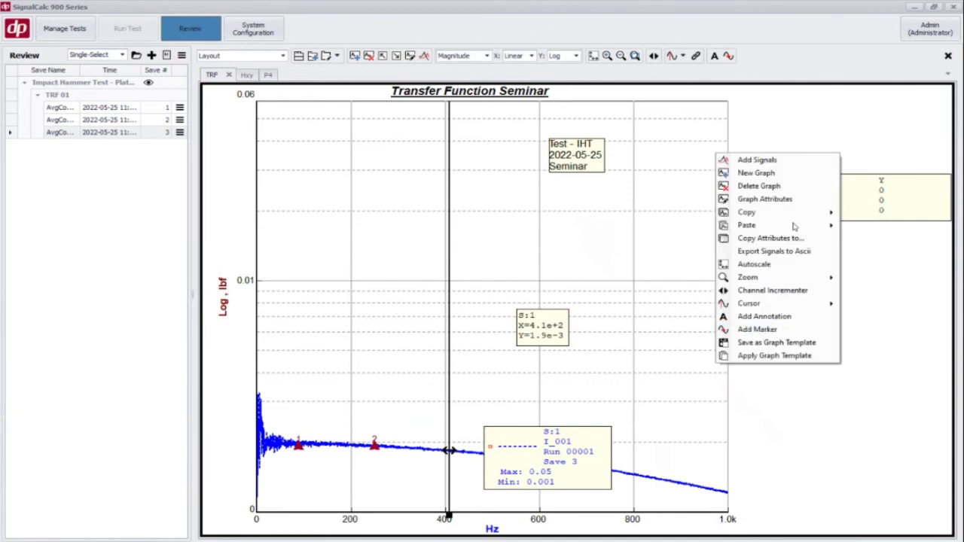
left_click(767, 198)
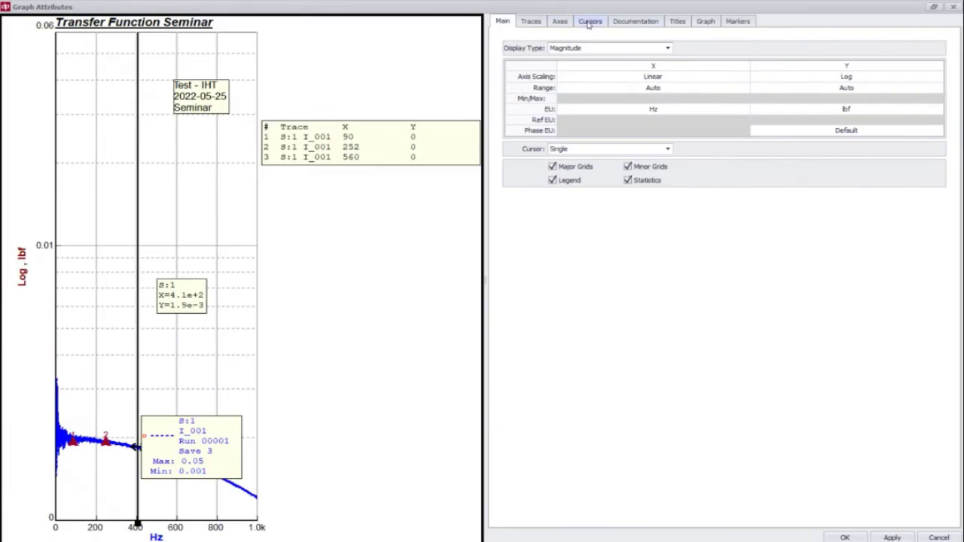
left_click(590, 22)
left_click(677, 22)
left_click(617, 86)
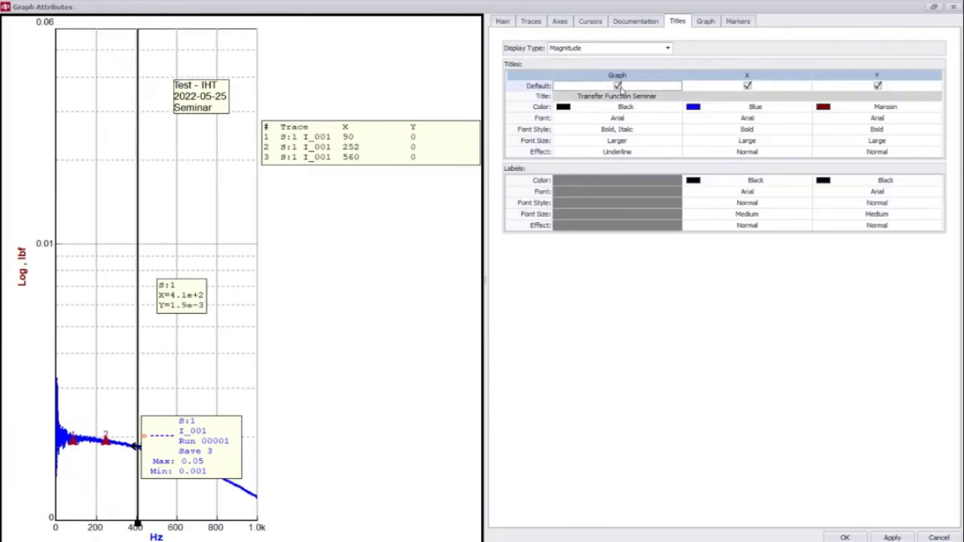